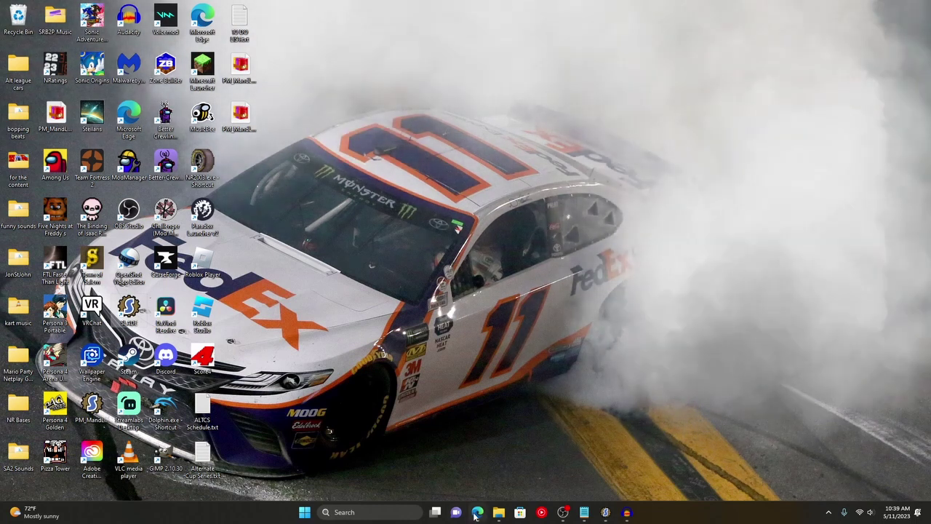
Switch to Microsoft Edge, view the SLADE site, and look through the Dynamic Music v3 addon page on the SRB2 Message Board.
click(473, 511)
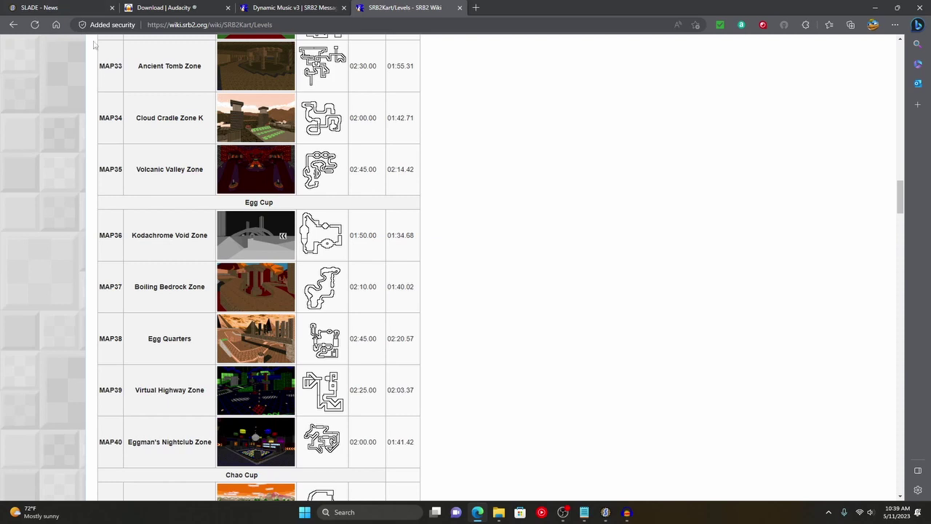
click(65, 6)
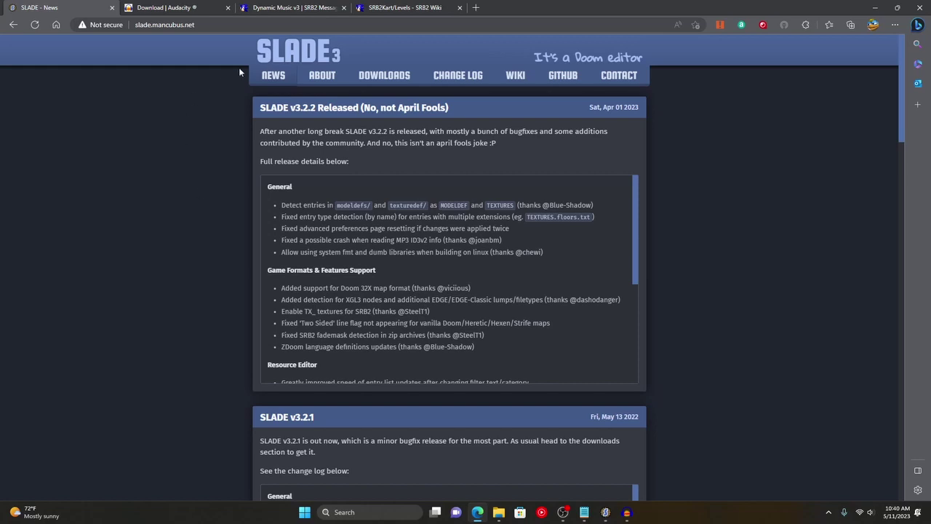
click(295, 7)
scroll(219, 294, up, 3)
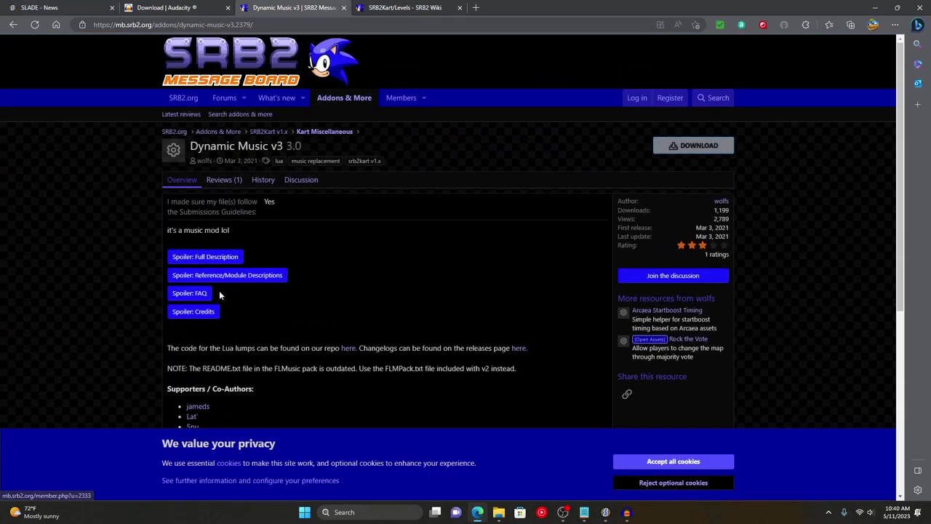
scroll(366, 224, down, 4)
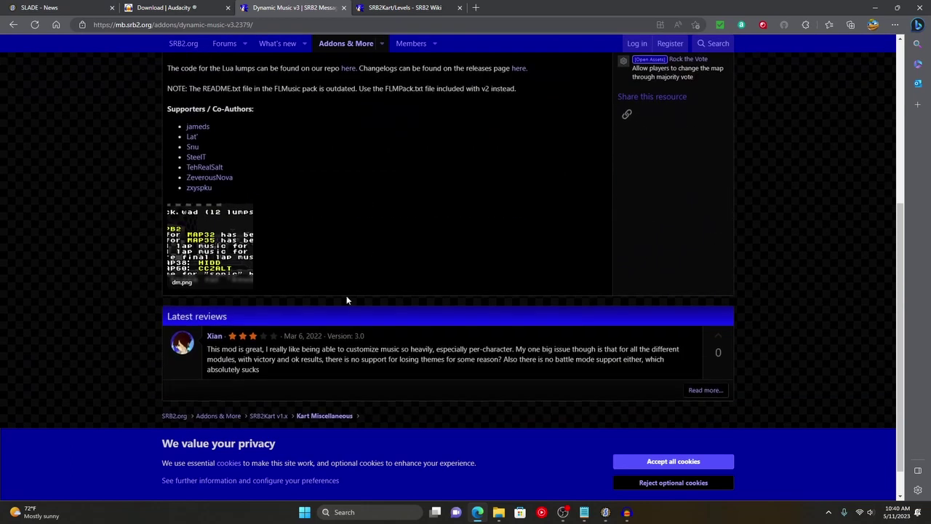
scroll(346, 295, up, 4)
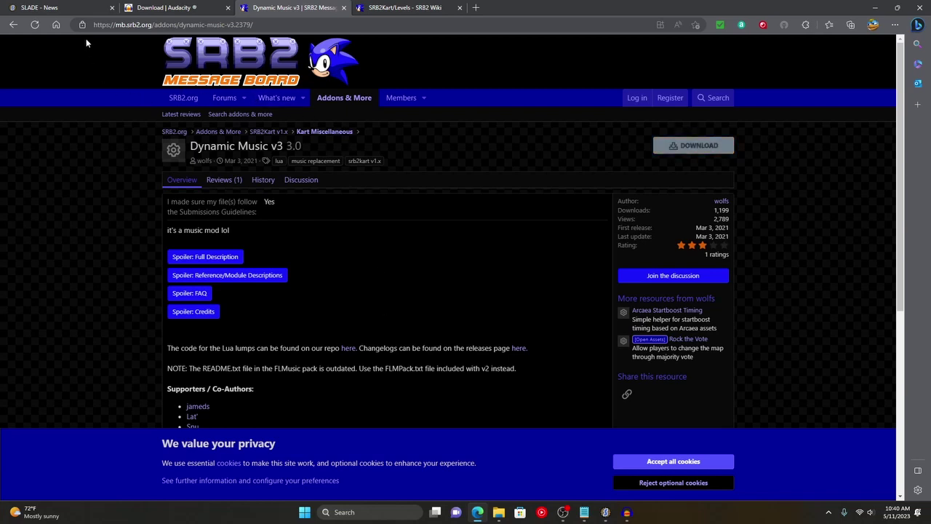
Revisit the SLADE and Dynamic Music v3 pages and look through the Audacity download page.
click(72, 7)
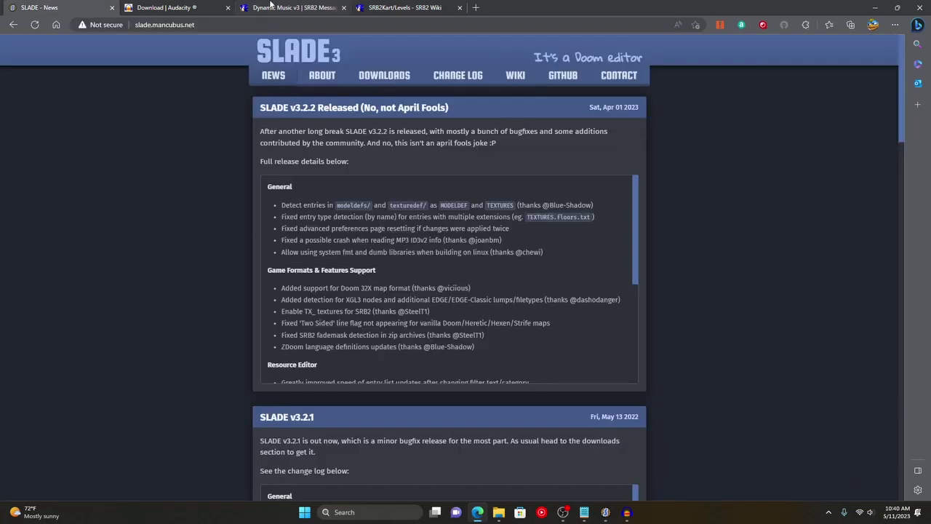
mouse_move(270, 5)
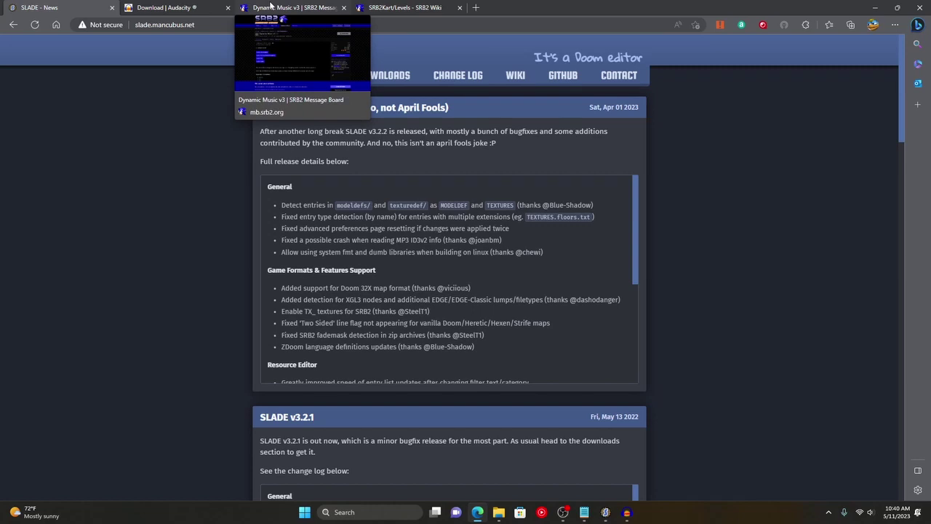
click(269, 7)
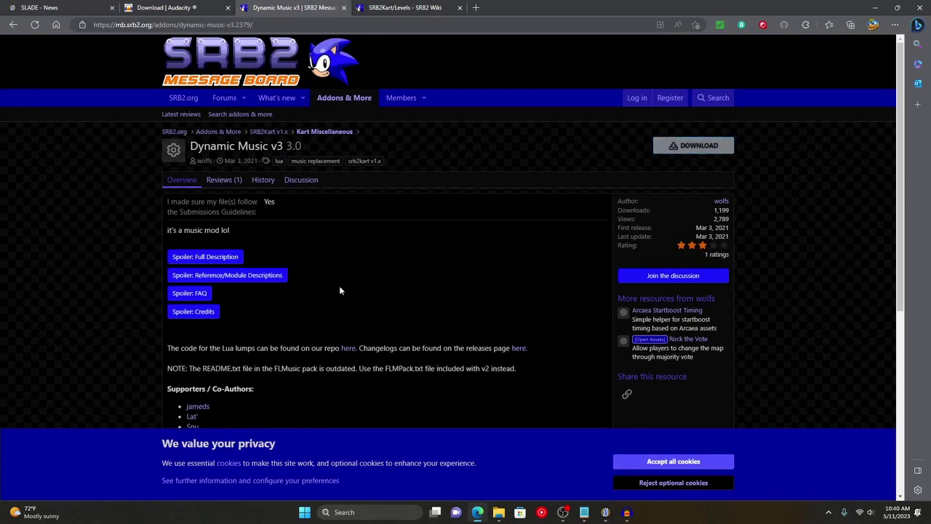
click(181, 7)
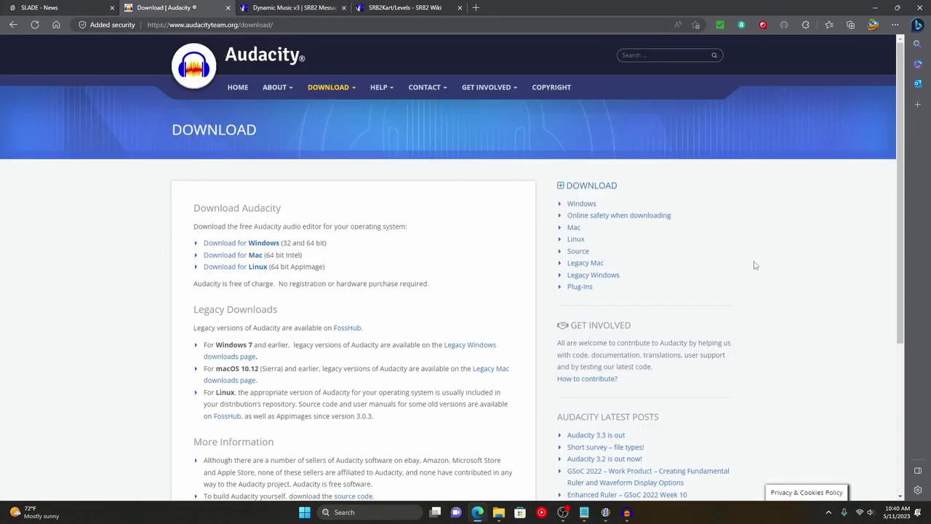
scroll(810, 349, down, 3)
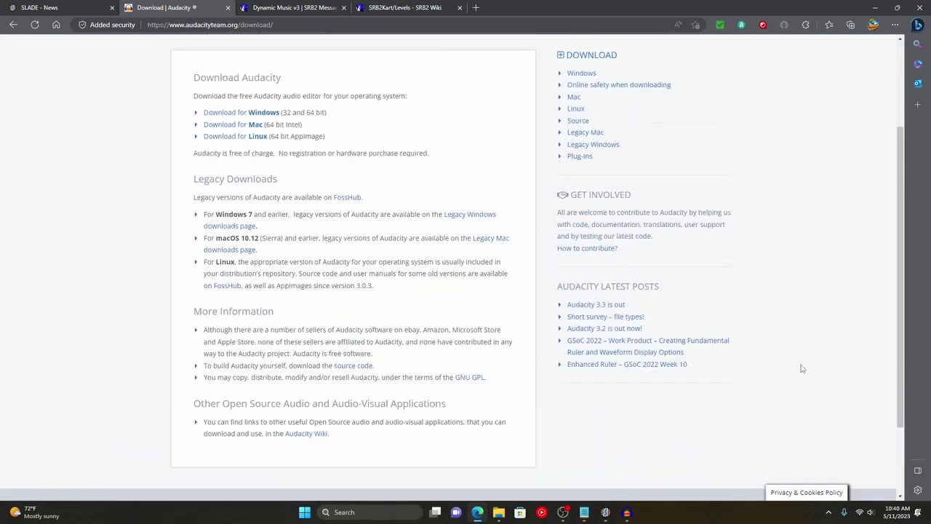
scroll(802, 369, up, 3)
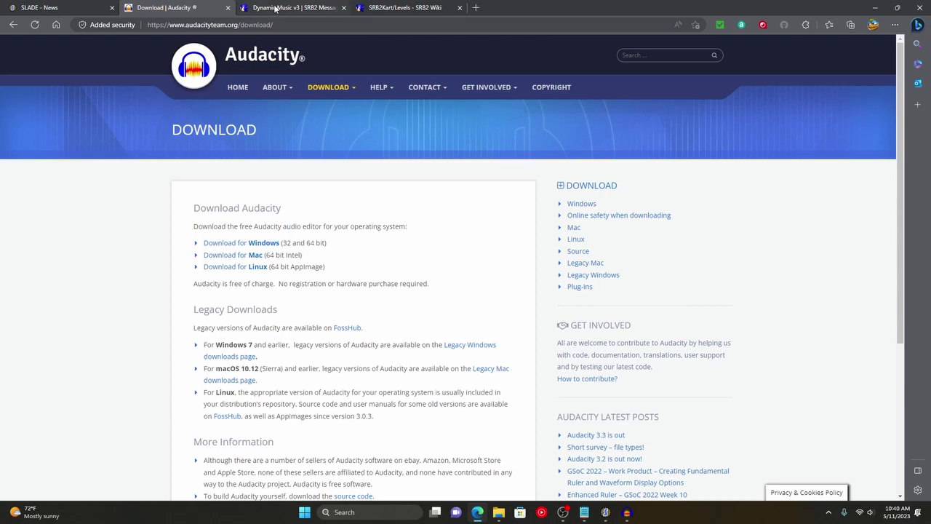
mouse_move(275, 14)
Switch to dynmusic.cfg in Notepad and skim through the whole music configuration.
click(584, 514)
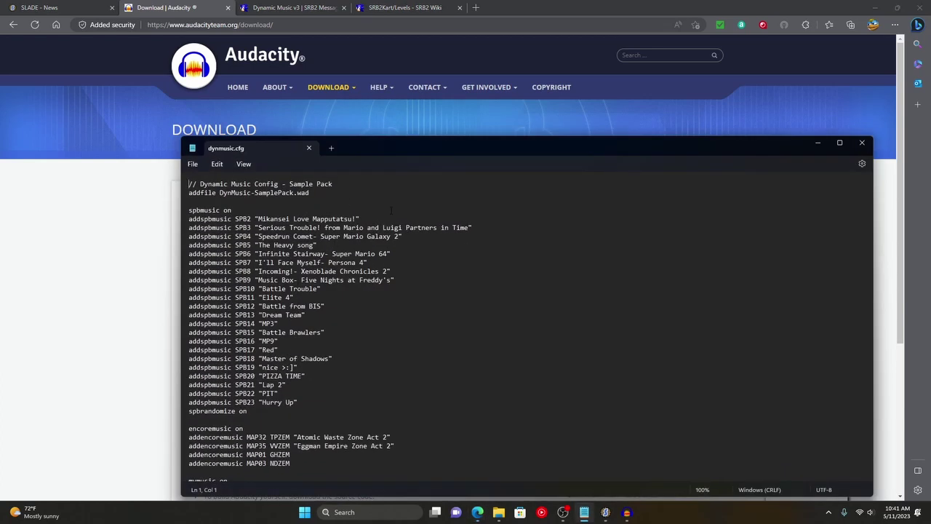
scroll(530, 327, down, 10)
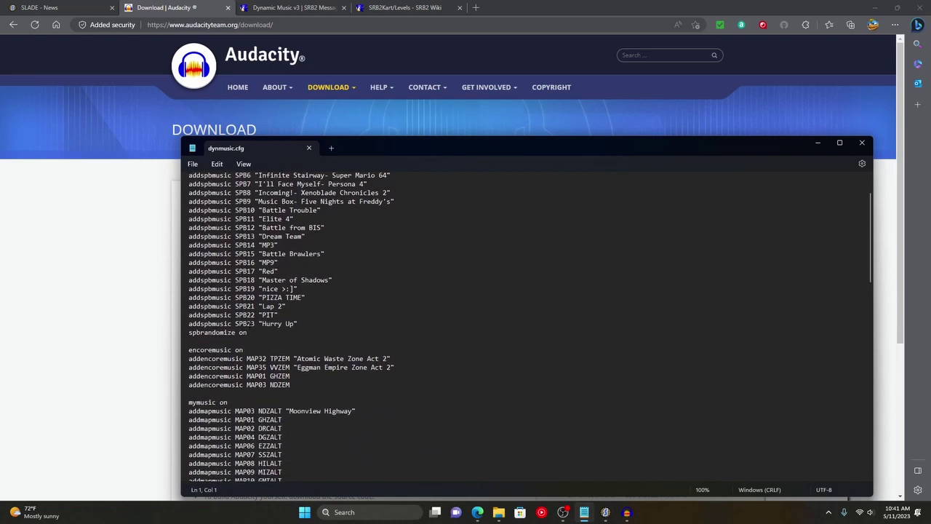
scroll(530, 327, down, 20)
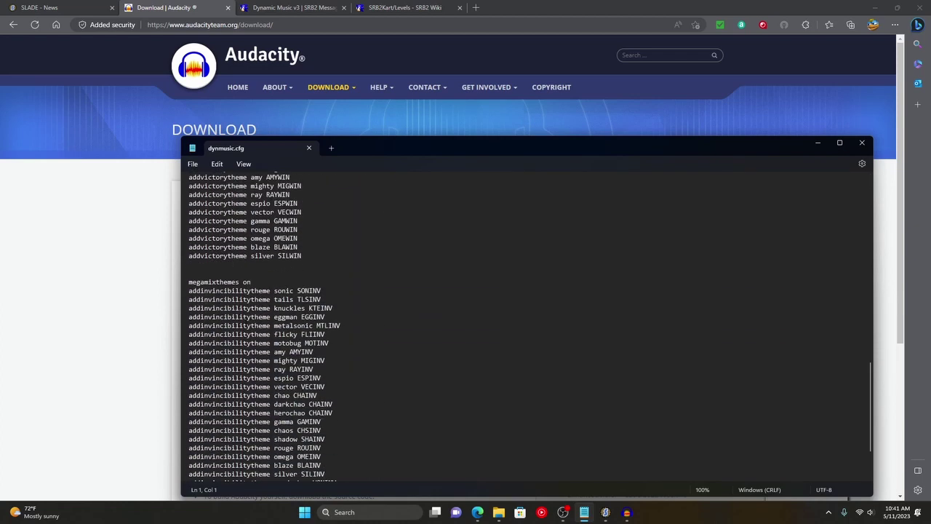
scroll(529, 327, up, 20)
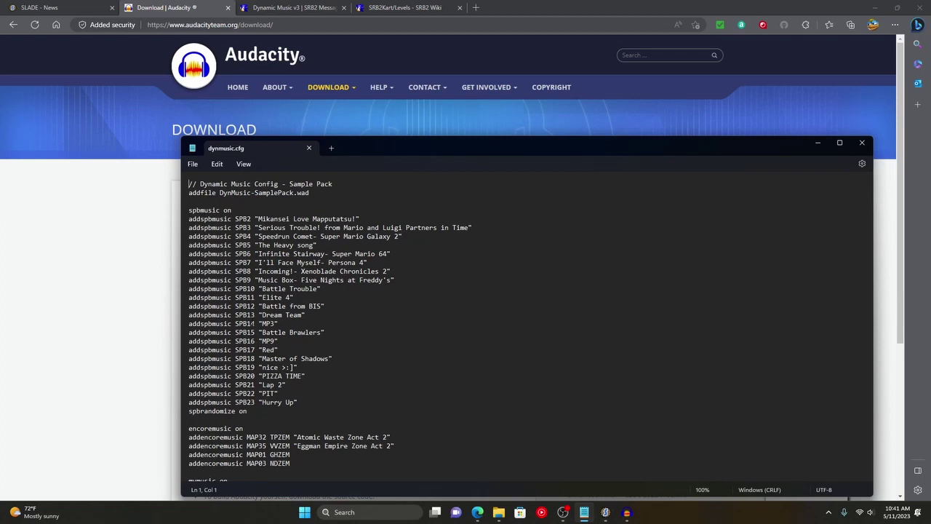
Examine the spbmusic section of the config, highlighting its opening line and the addspbmusic entries from SPB3 to SPB20.
drag(189, 210, 361, 218)
click(365, 219)
drag(179, 230, 186, 384)
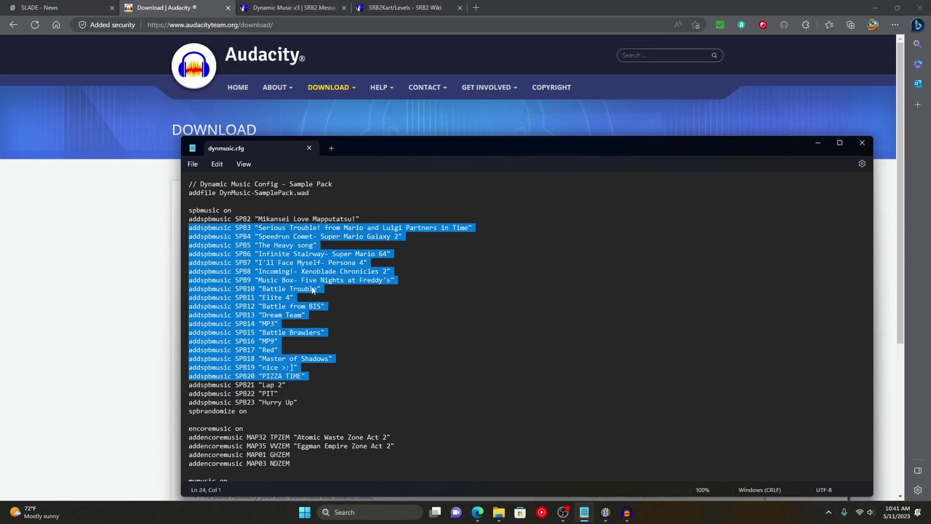
click(392, 253)
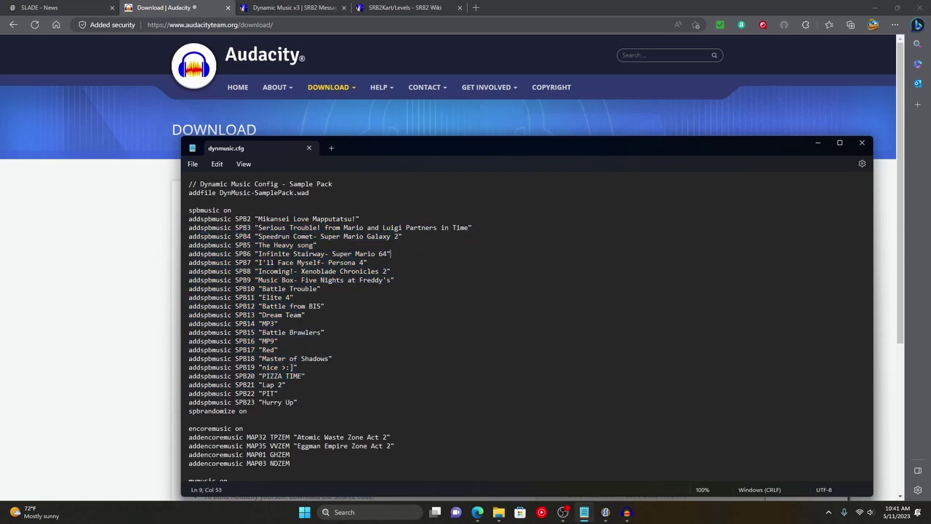
scroll(509, 327, down, 2)
scroll(509, 327, up, 2)
Examine the encoremusic section, highlighting the titled MAP32 and MAP35 entries and the untitled MAP01 and MAP03 entries.
scroll(331, 375, down, 6)
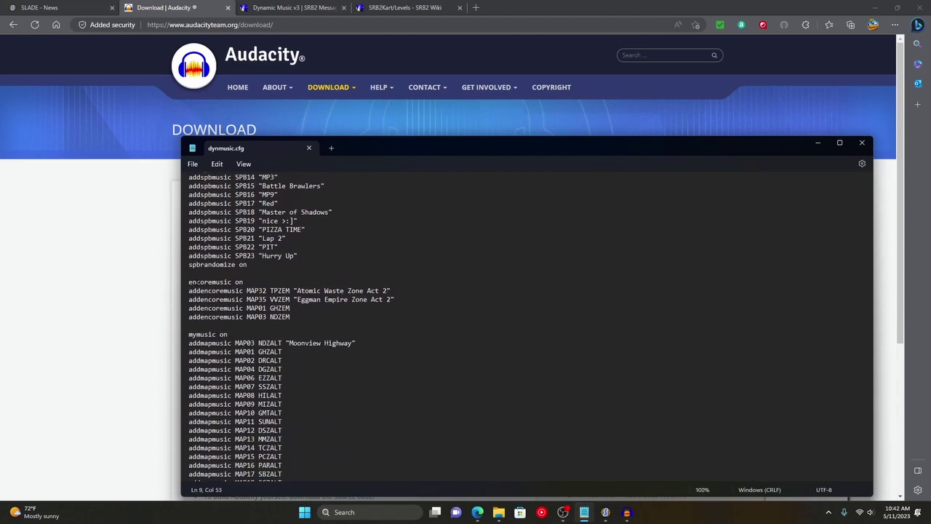
drag(183, 285, 354, 318)
click(354, 318)
drag(187, 282, 410, 300)
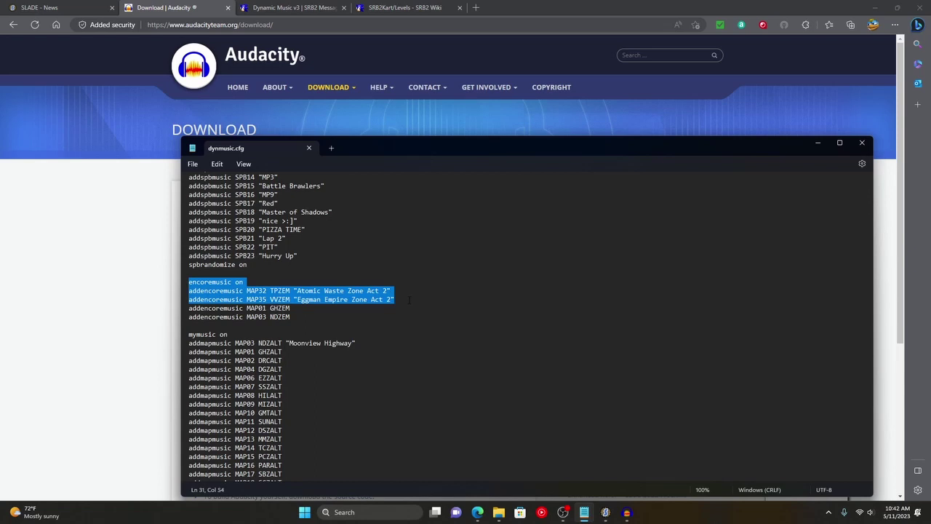
key(Down)
key(Down)
key(shift+Up)
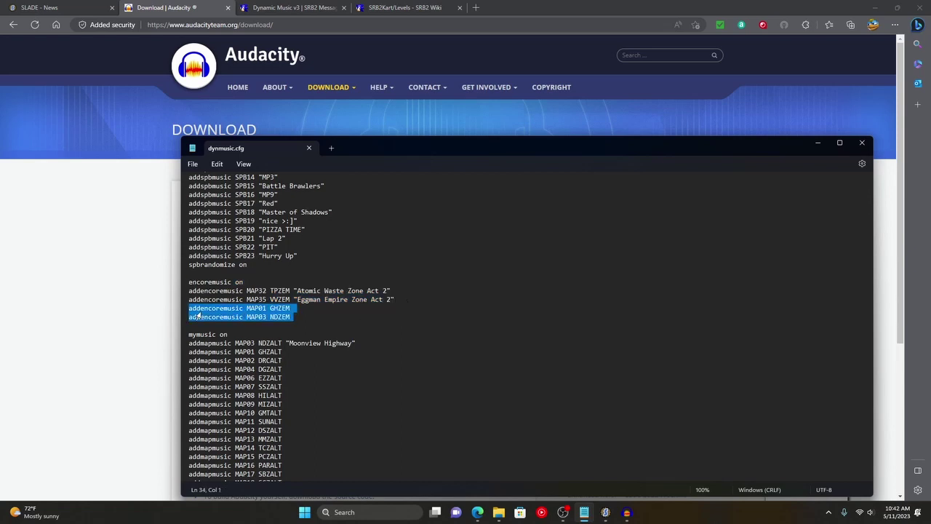
key(shift+Down)
key(shift+Up)
key(shift+Up)
key(shift+Down)
key(shift+Down)
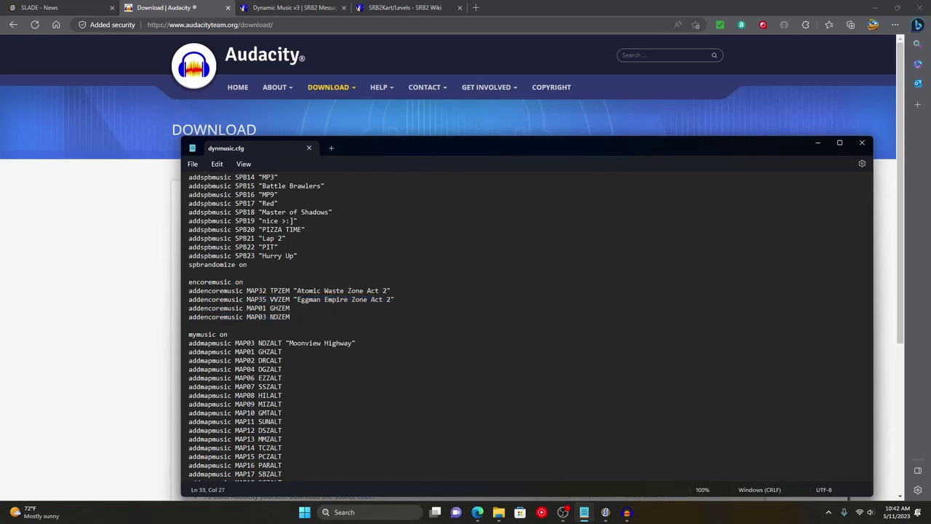
Examine the mymusic section and its addmapmusic entries from MAP03 through MAP54.
scroll(359, 325, down, 1)
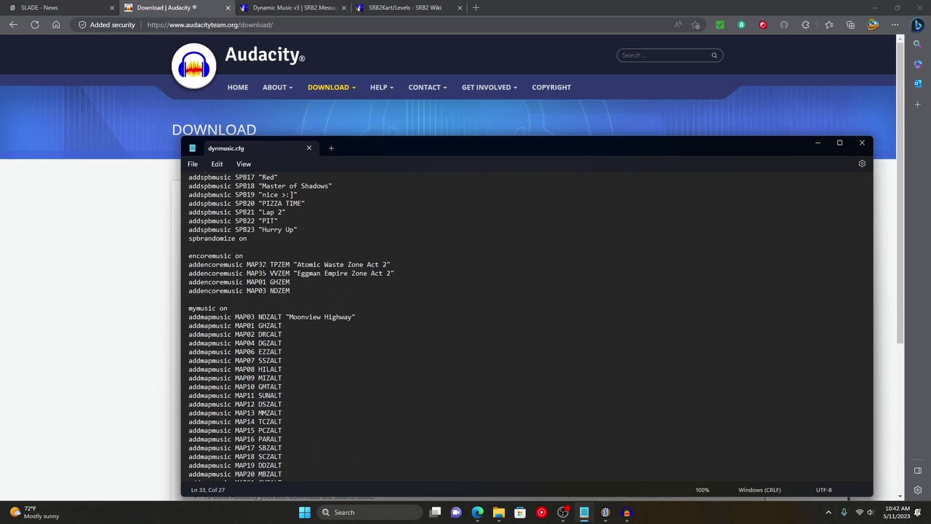
scroll(196, 212, down, 4)
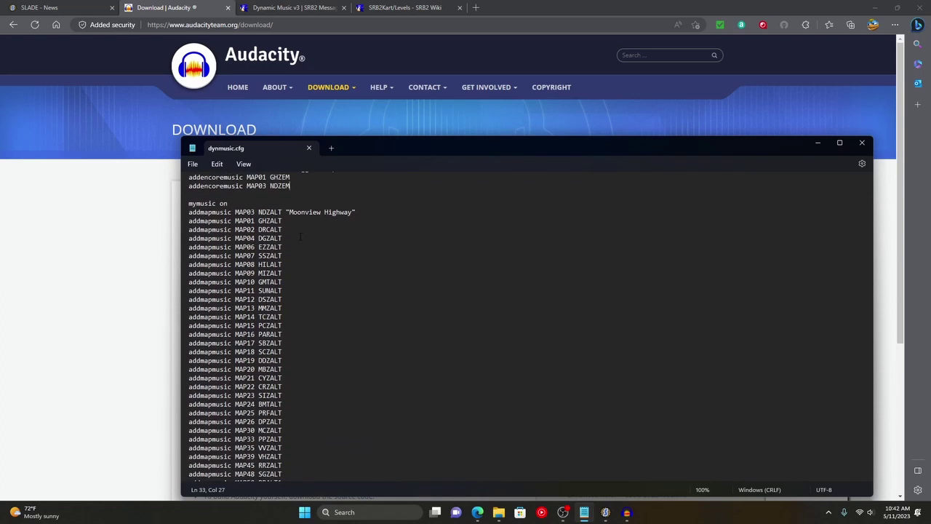
scroll(300, 244, down, 3)
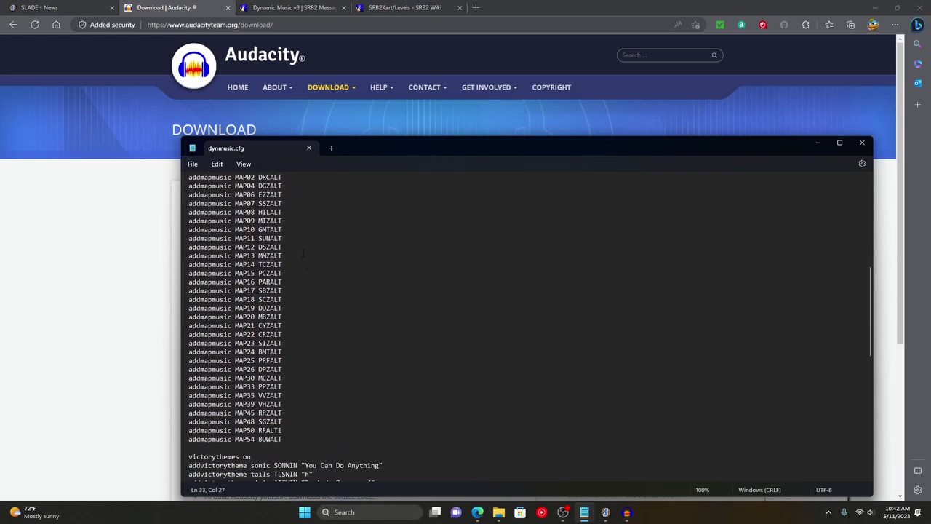
scroll(216, 229, up, 3)
scroll(216, 229, down, 1)
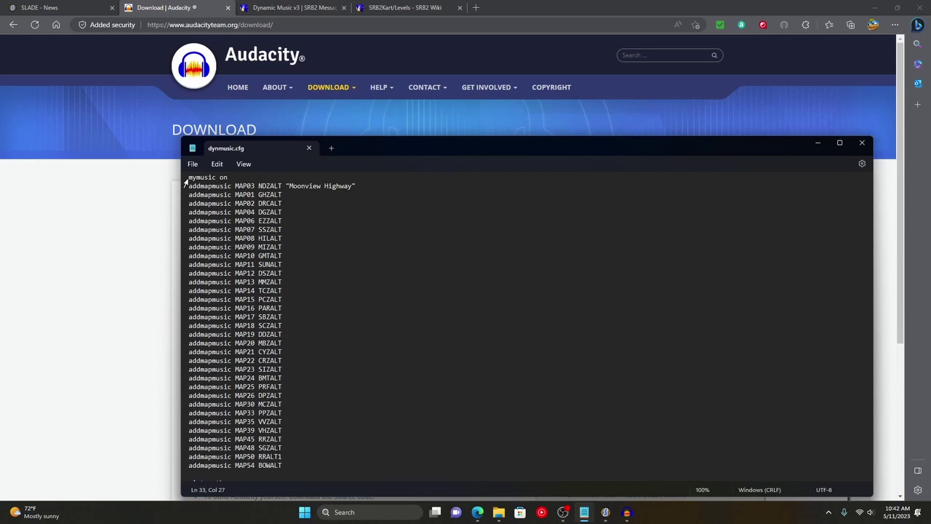
scroll(297, 197, down, 3)
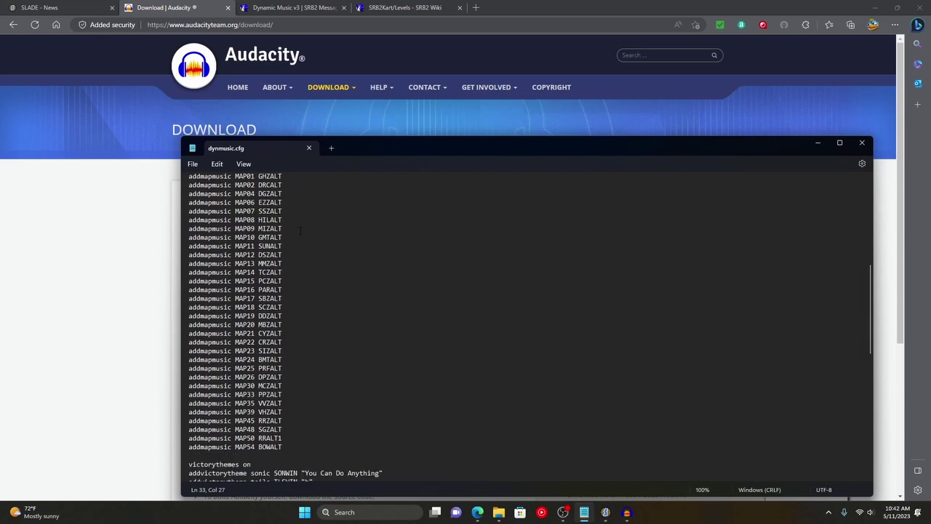
scroll(180, 197, up, 3)
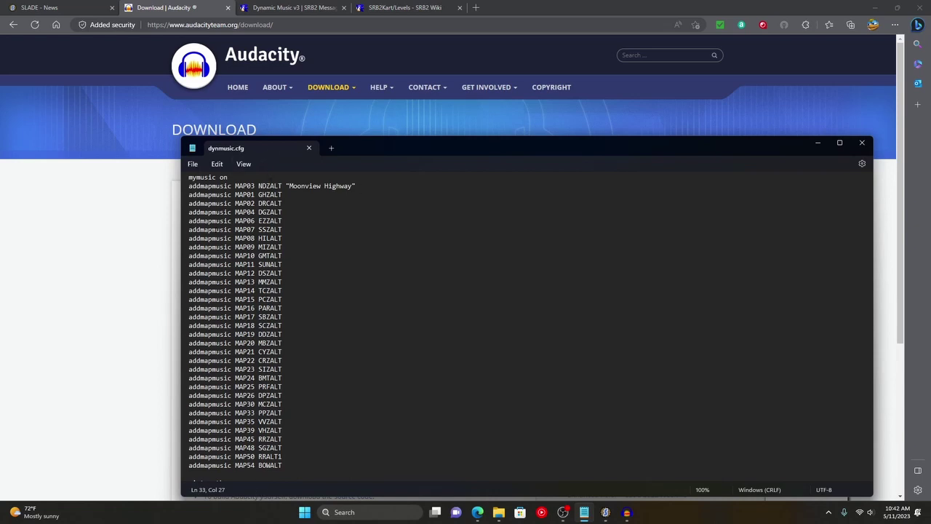
scroll(308, 388, down, 4)
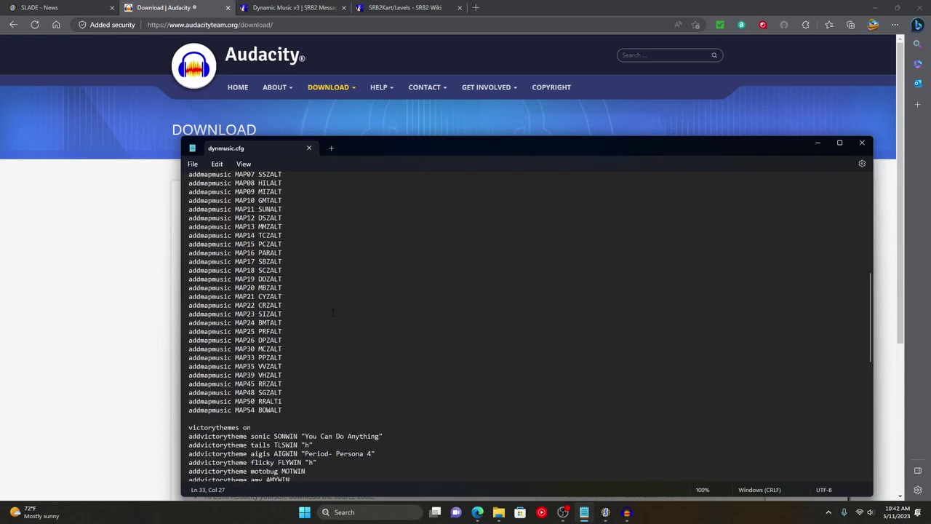
scroll(259, 230, up, 5)
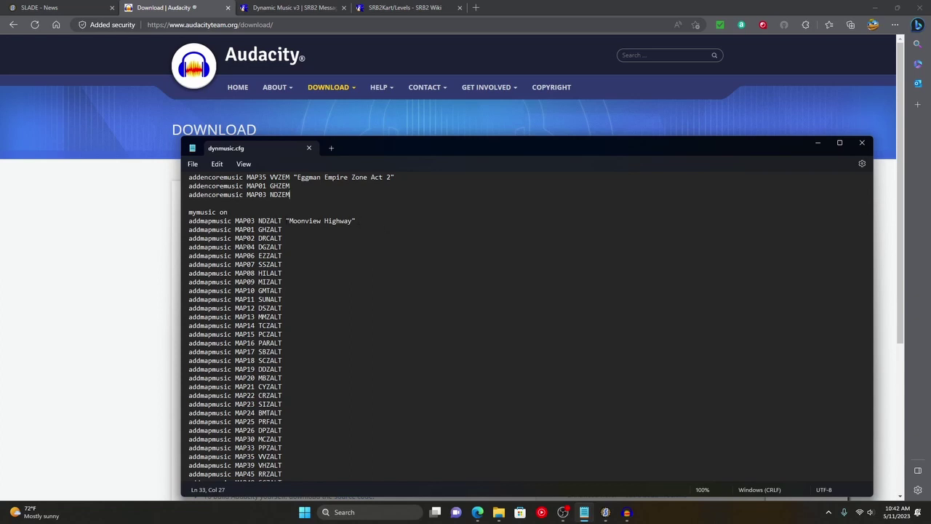
Examine the victorythemes section, highlighting the addvictorytheme entry for aigis.
scroll(312, 274, down, 9)
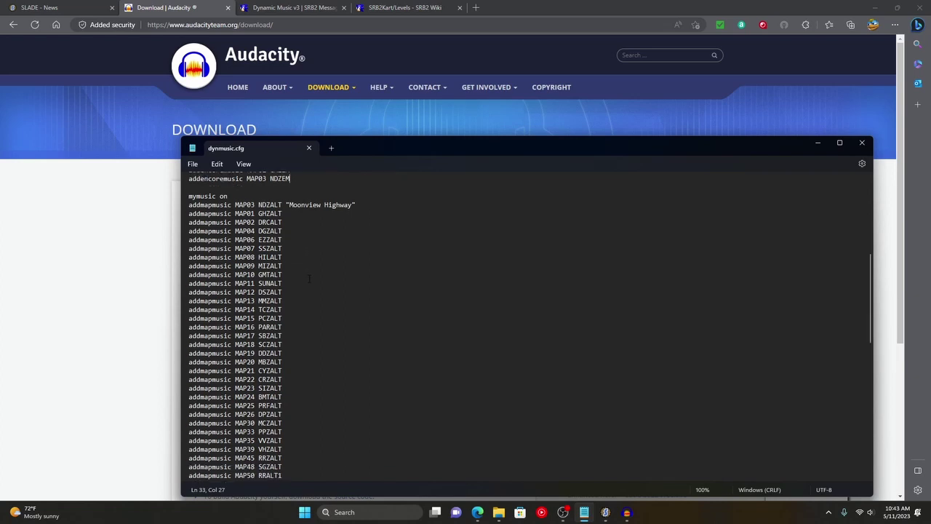
scroll(312, 291, down, 2)
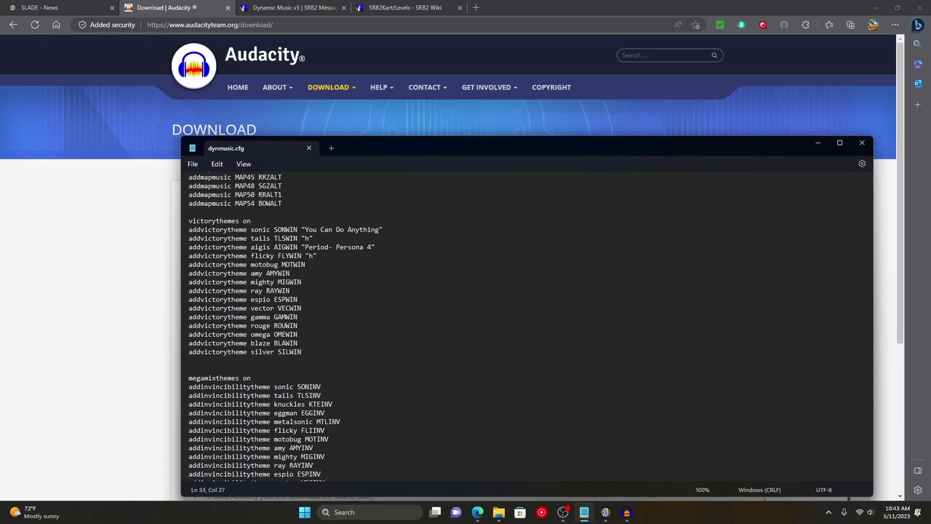
triple_click(189, 248)
click(394, 274)
Examine the megamixthemes section and its addinvincibilitytheme entries down to the end of the file.
scroll(364, 278, down, 6)
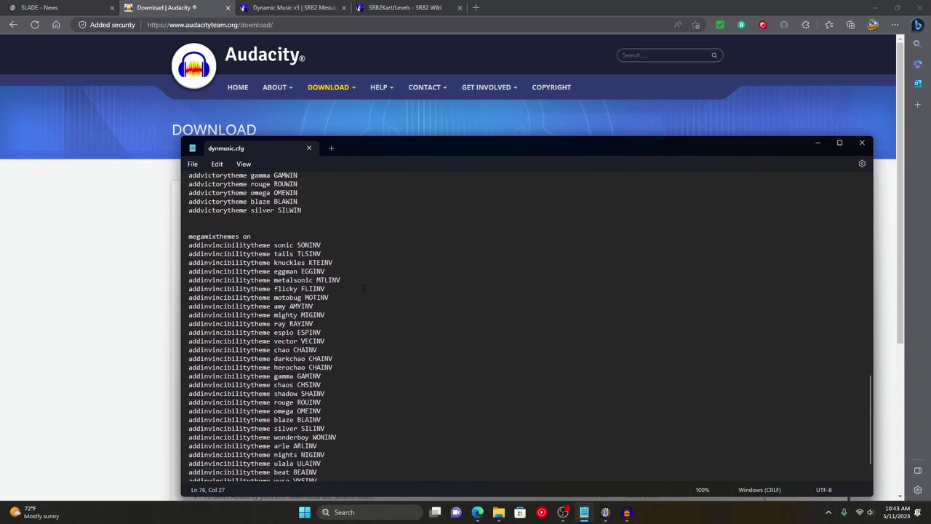
scroll(341, 339, down, 2)
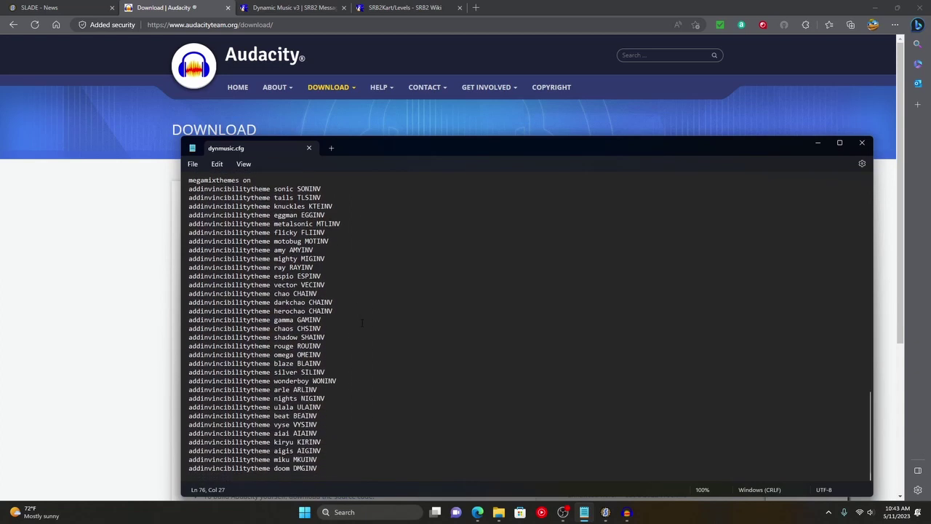
scroll(341, 340, up, 2)
scroll(341, 340, down, 2)
scroll(341, 340, up, 1)
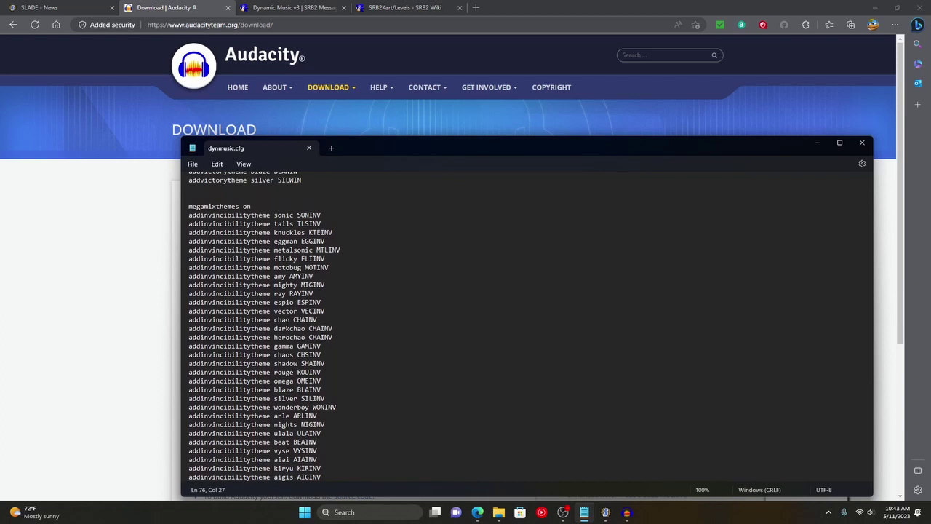
scroll(327, 346, down, 1)
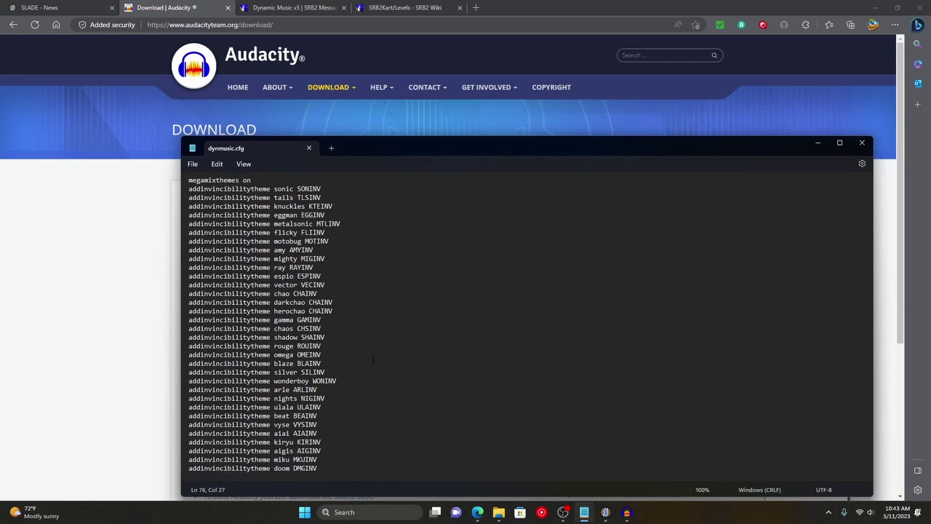
Review the dynmusic.cfg sections once more, from spbmusic and encoremusic through mymusic and victorythemes to megamixthemes.
scroll(509, 345, up, 9)
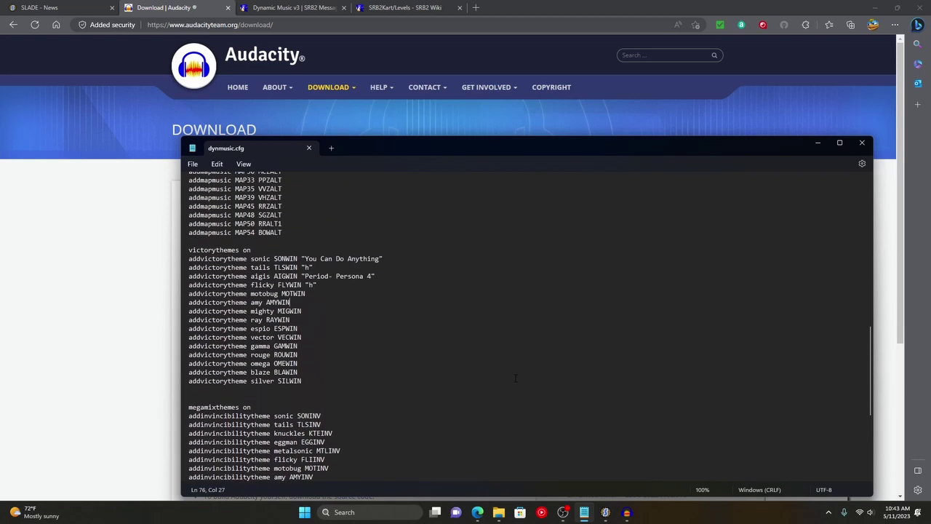
scroll(514, 377, down, 9)
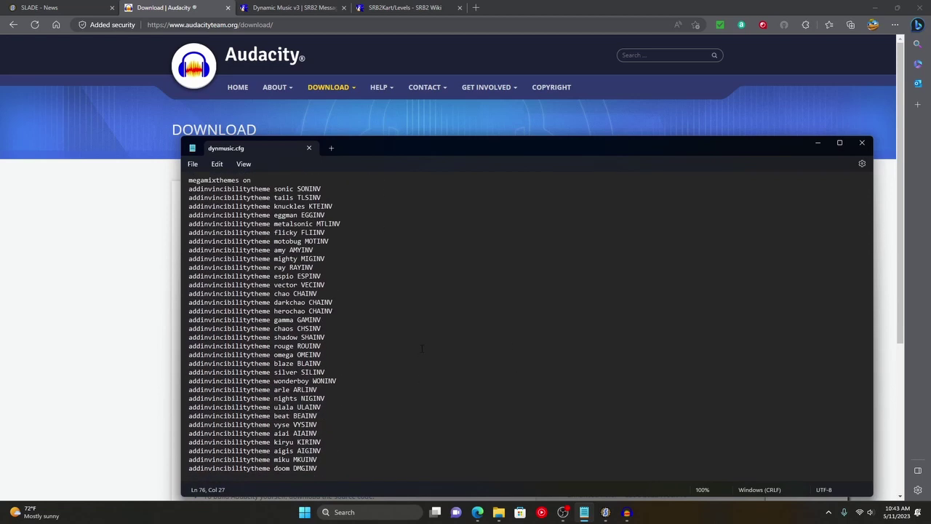
scroll(427, 343, up, 10)
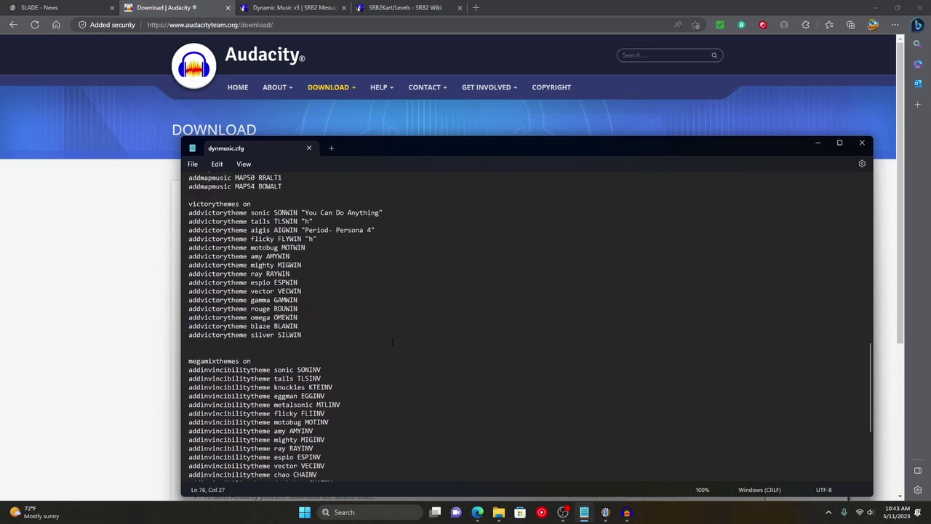
scroll(392, 354, up, 2)
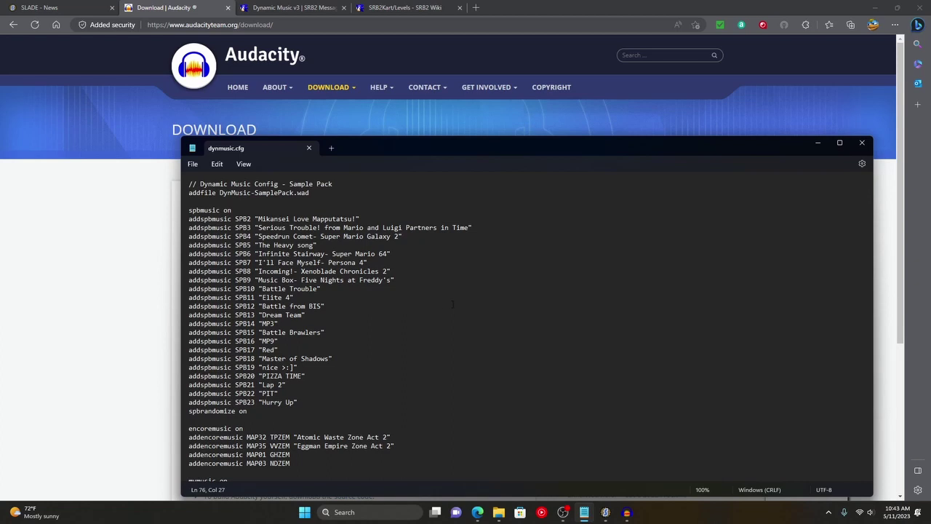
scroll(447, 312, down, 7)
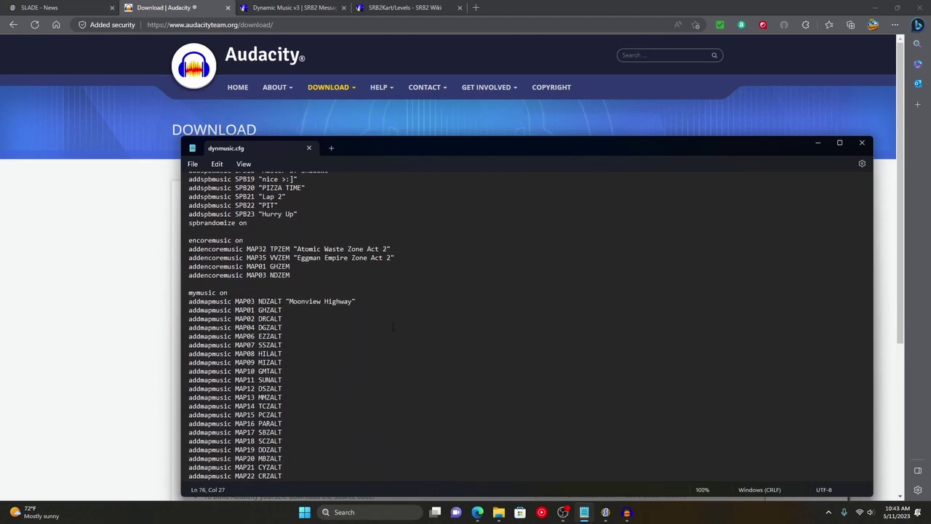
scroll(396, 274, down, 18)
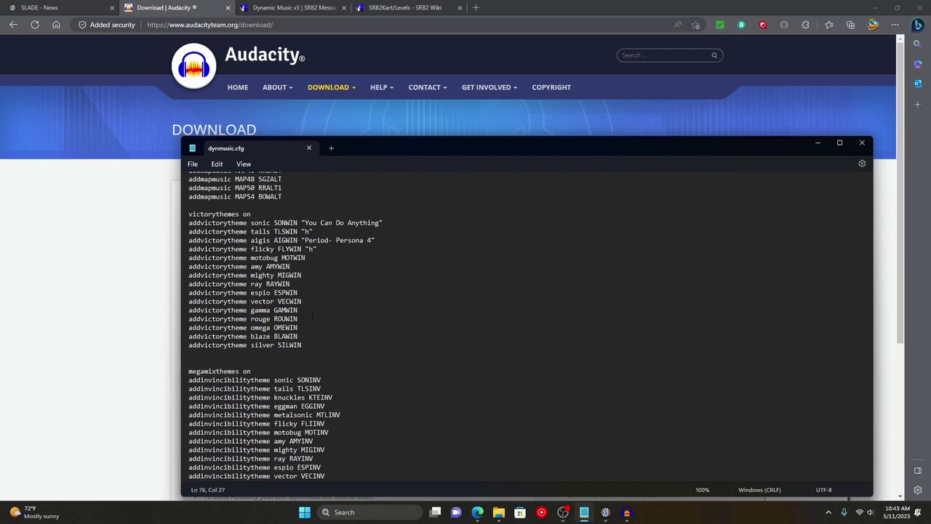
scroll(313, 316, up, 18)
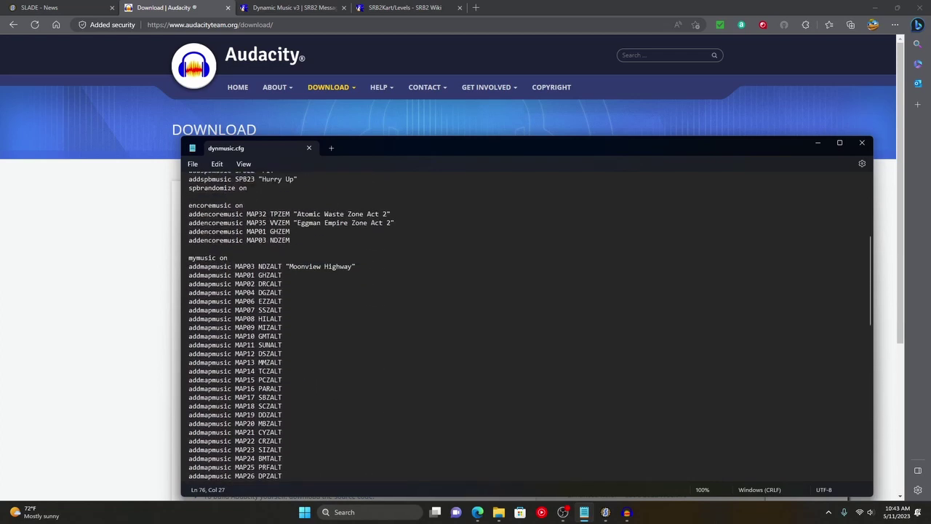
scroll(451, 342, down, 1)
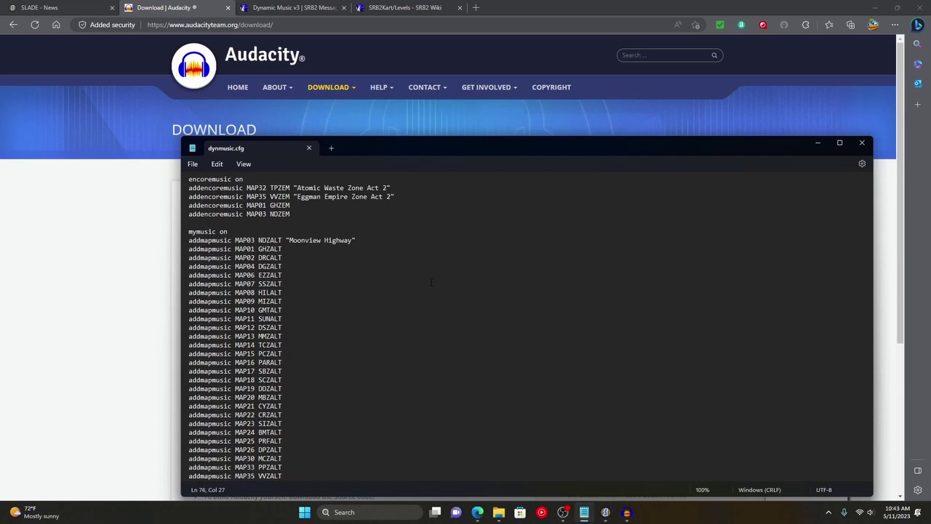
scroll(529, 326, down, 2)
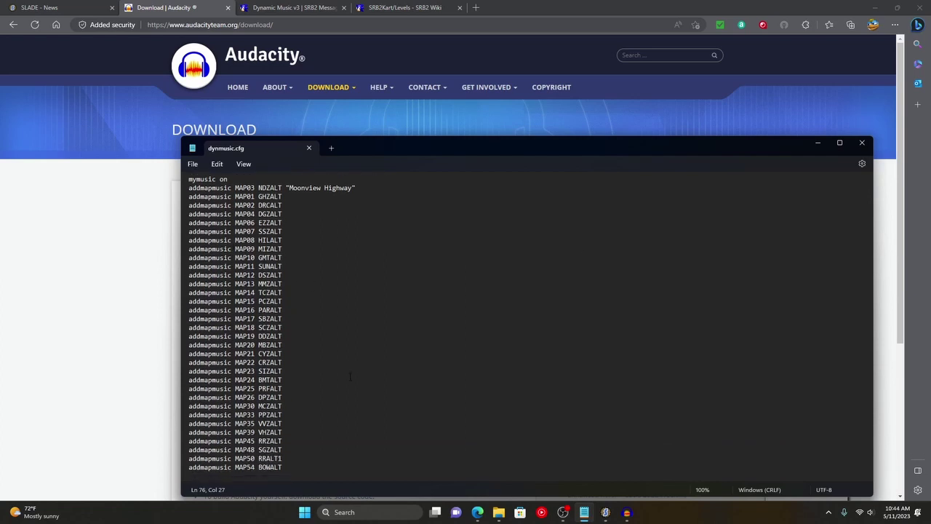
scroll(350, 376, down, 3)
scroll(350, 376, up, 5)
Switch to the Dynamic Music v3 addon page in the browser and read the Final Lap Music commands in its Reference/Module Descriptions.
click(305, 5)
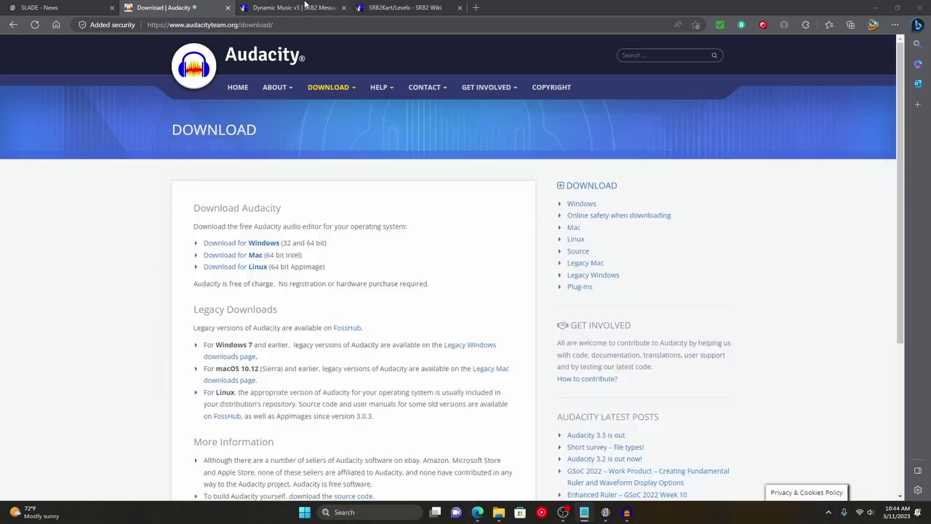
click(306, 5)
click(222, 277)
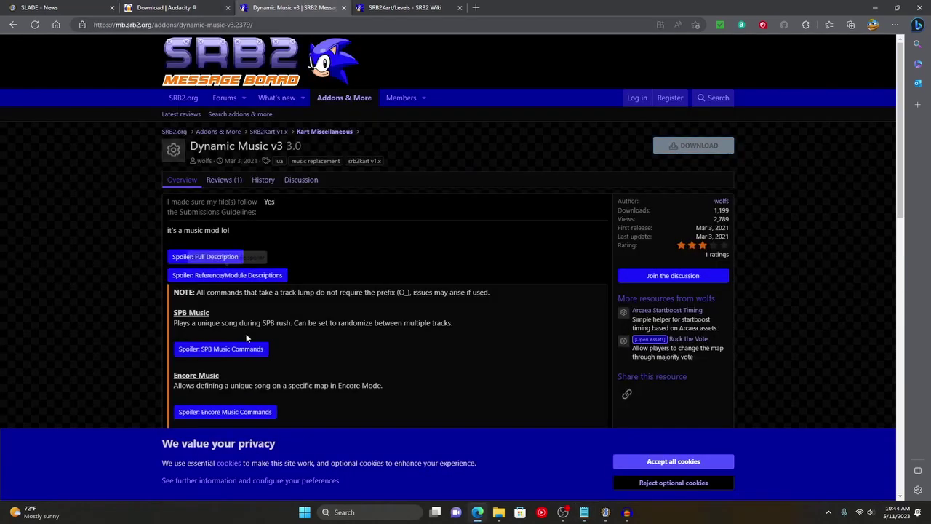
scroll(246, 333, down, 4)
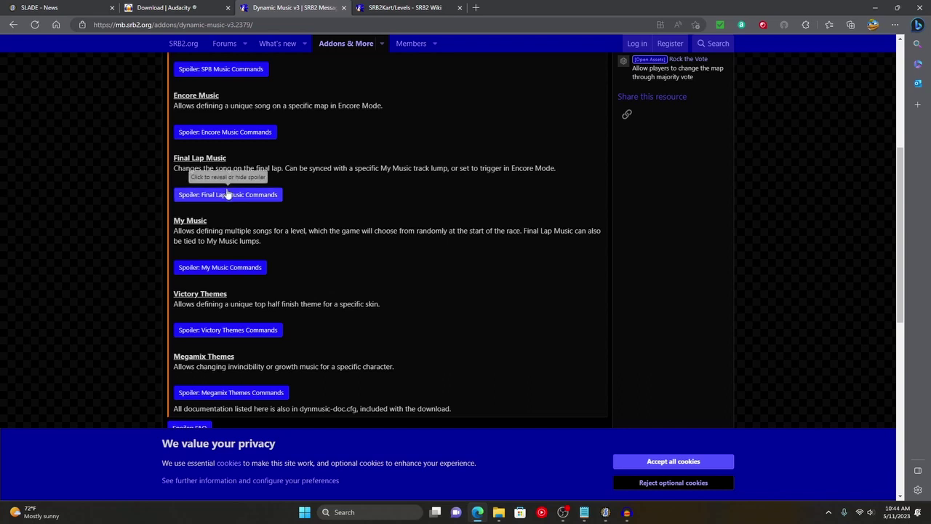
click(227, 194)
scroll(253, 218, down, 2)
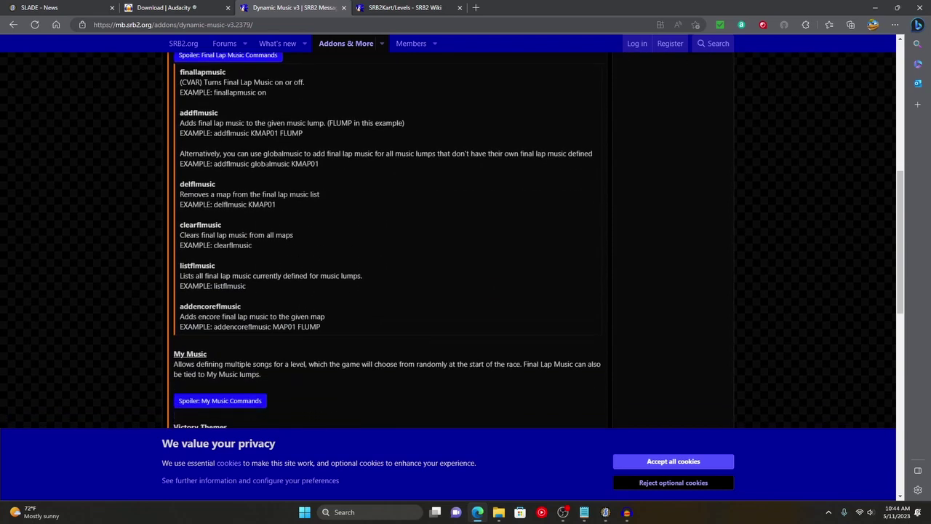
scroll(386, 240, up, 1)
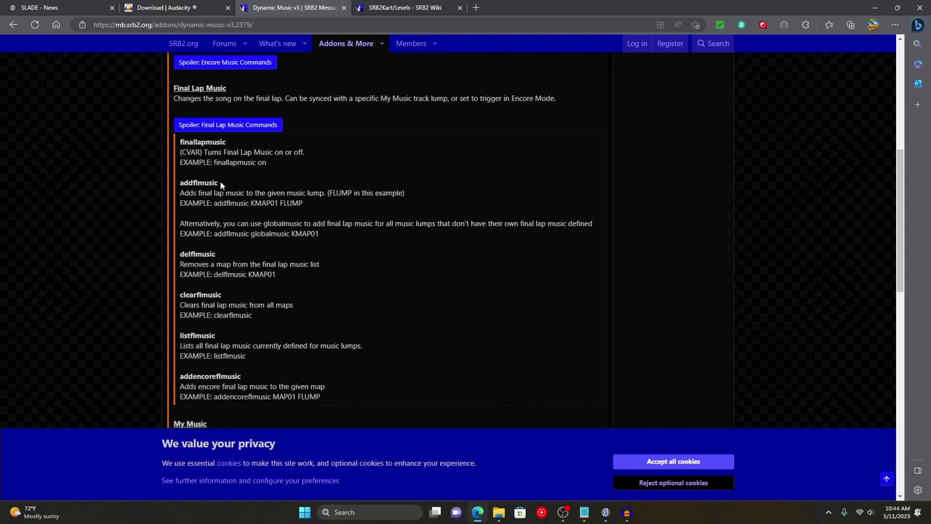
click(218, 126)
scroll(213, 247, up, 3)
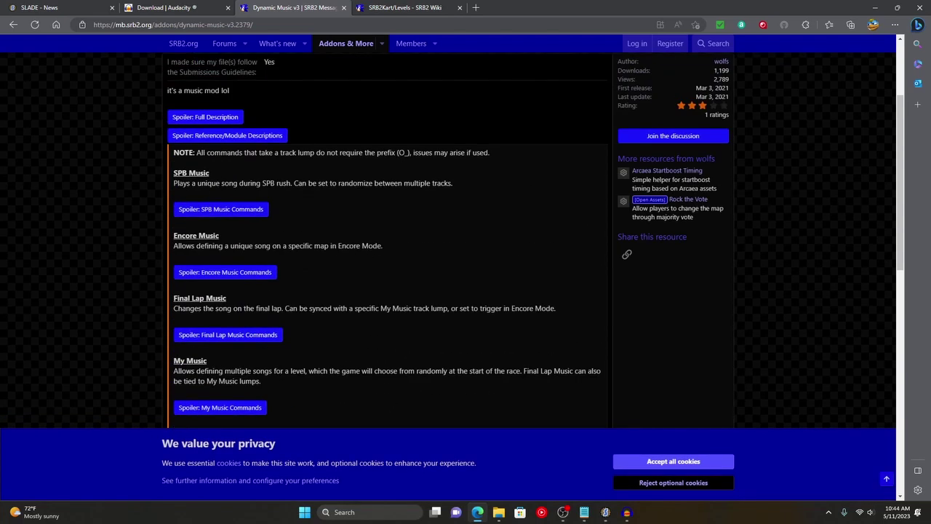
Look over the remaining module descriptions, collapse them and check the rest of the addon page.
scroll(258, 300, down, 3)
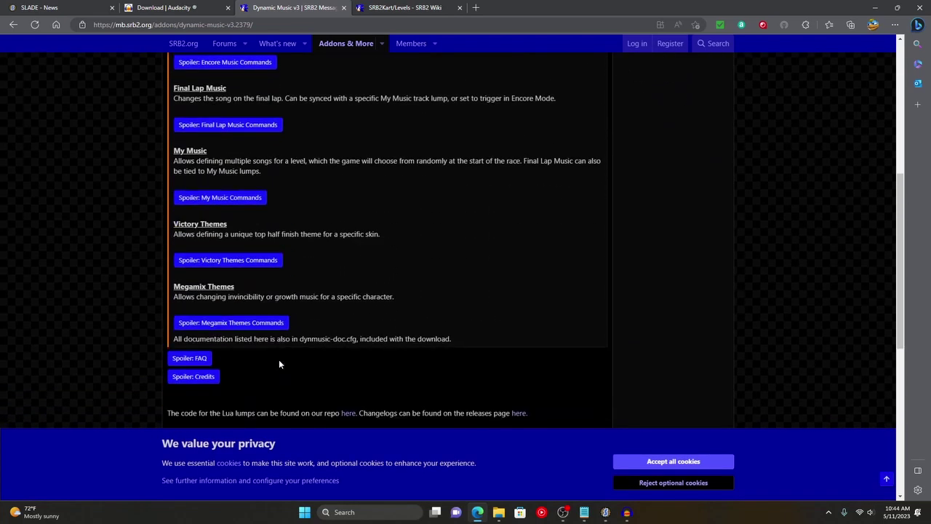
scroll(246, 310, up, 3)
click(227, 135)
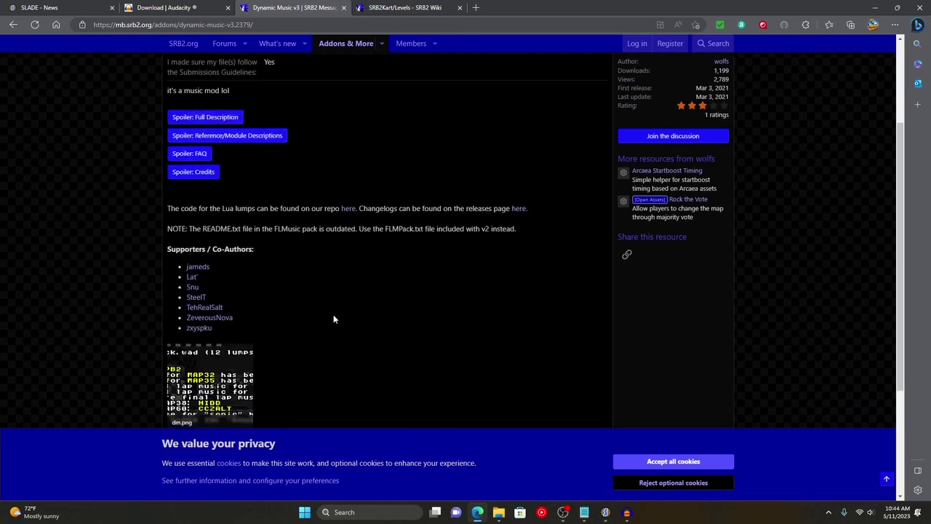
scroll(333, 319, down, 2)
scroll(248, 278, up, 4)
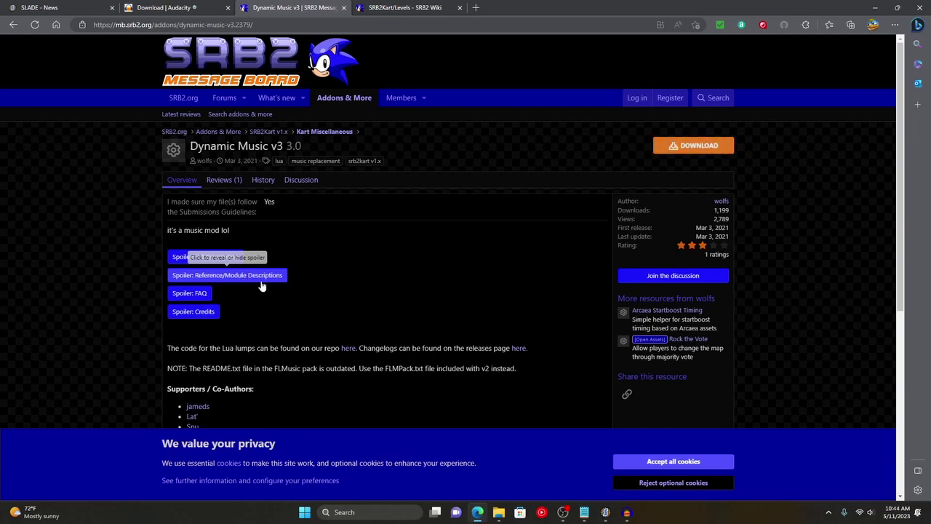
Reopen the Reference/Module Descriptions and examine the SPB Music commands, including spbmusic, spbrandomize and addspbmusic.
click(260, 277)
scroll(247, 282, down, 3)
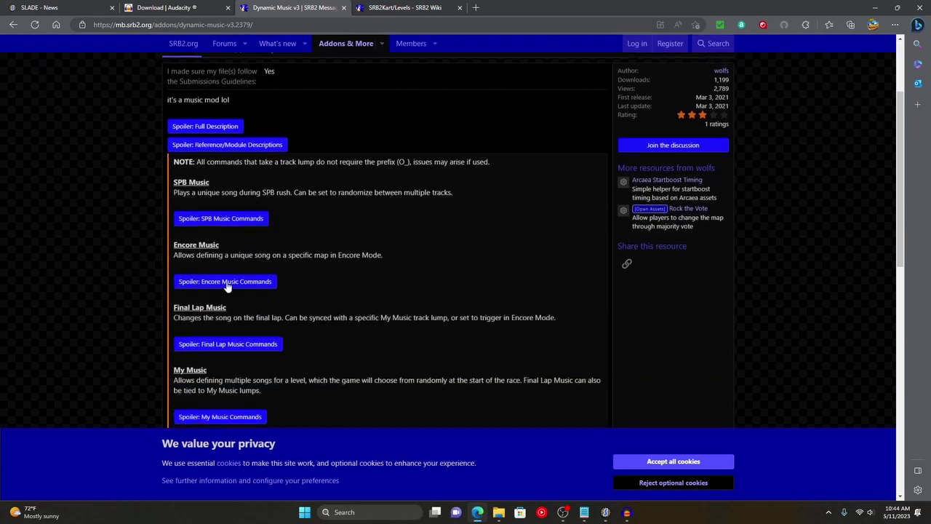
click(226, 140)
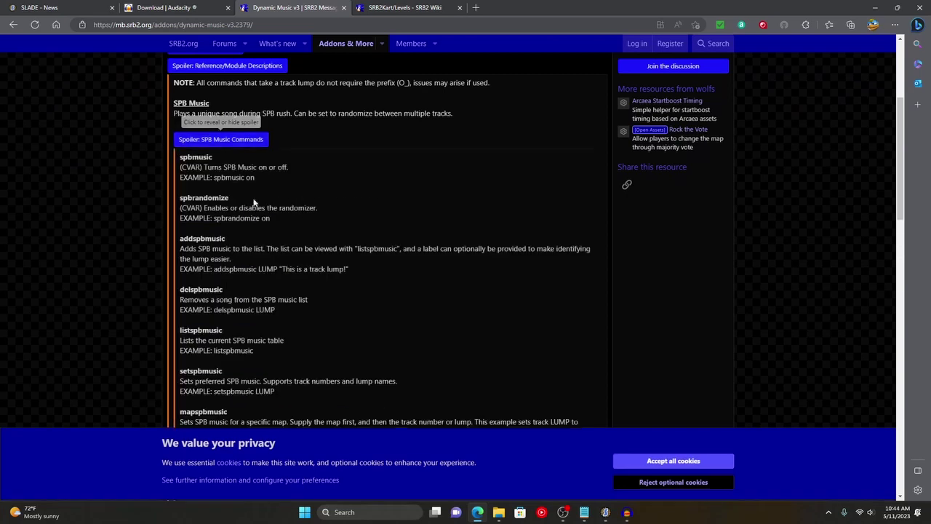
scroll(286, 284, down, 4)
scroll(250, 249, up, 5)
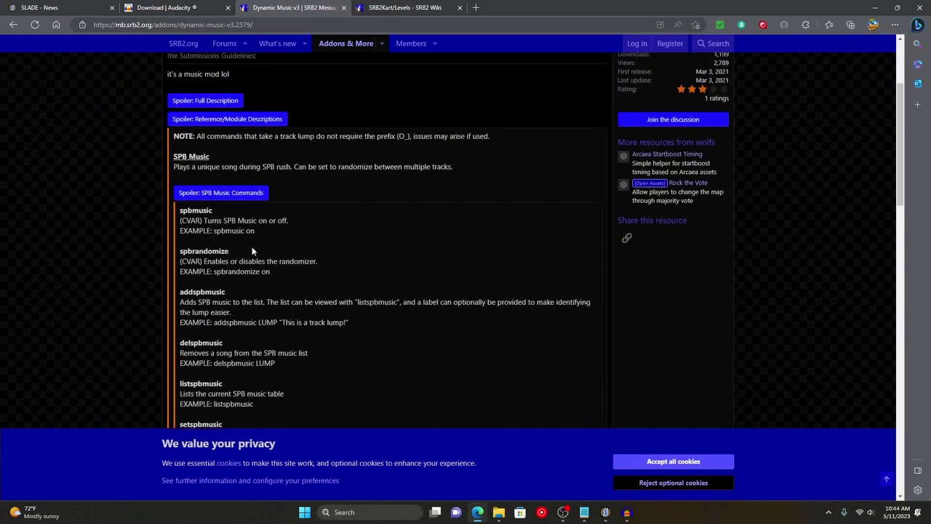
click(230, 211)
Examine the My Music commands on the addon page, highlighting the queue command's description and example.
scroll(231, 216, down, 1)
scroll(272, 374, down, 2)
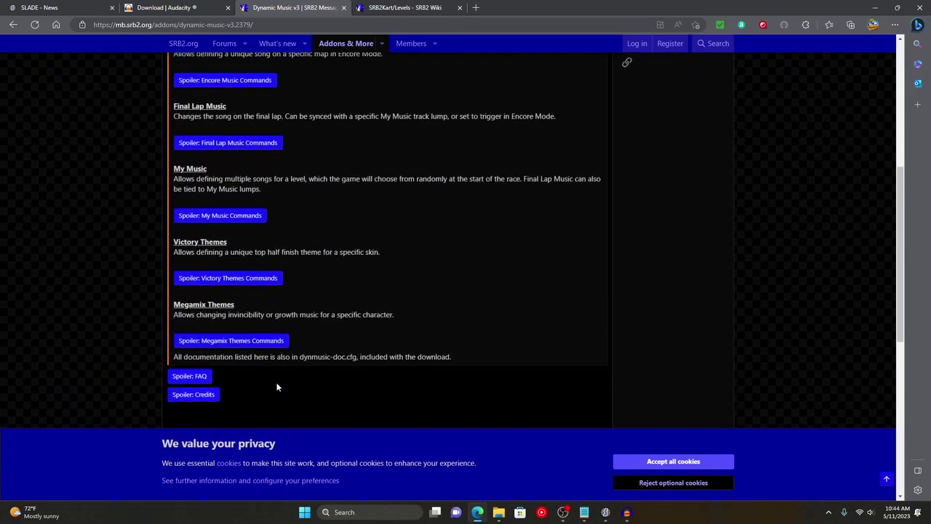
scroll(232, 327, up, 2)
click(237, 340)
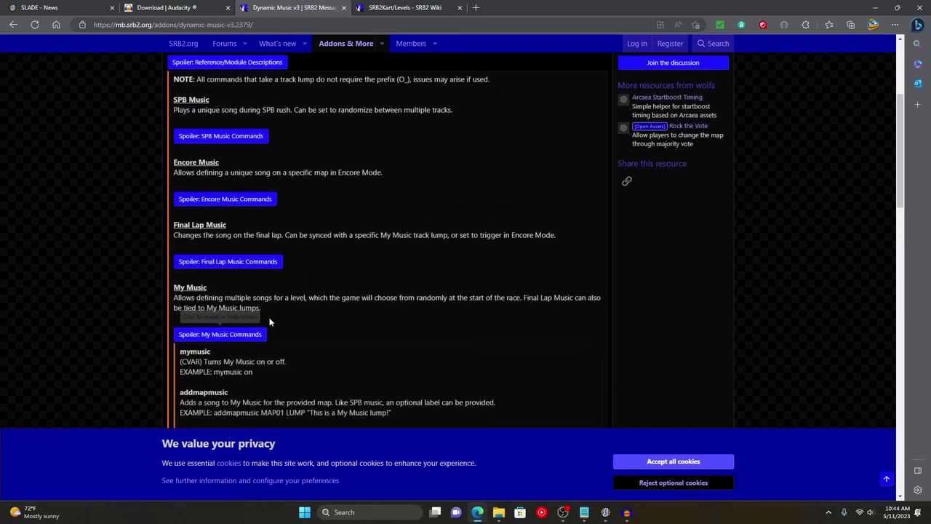
scroll(269, 320, down, 7)
scroll(269, 323, down, 2)
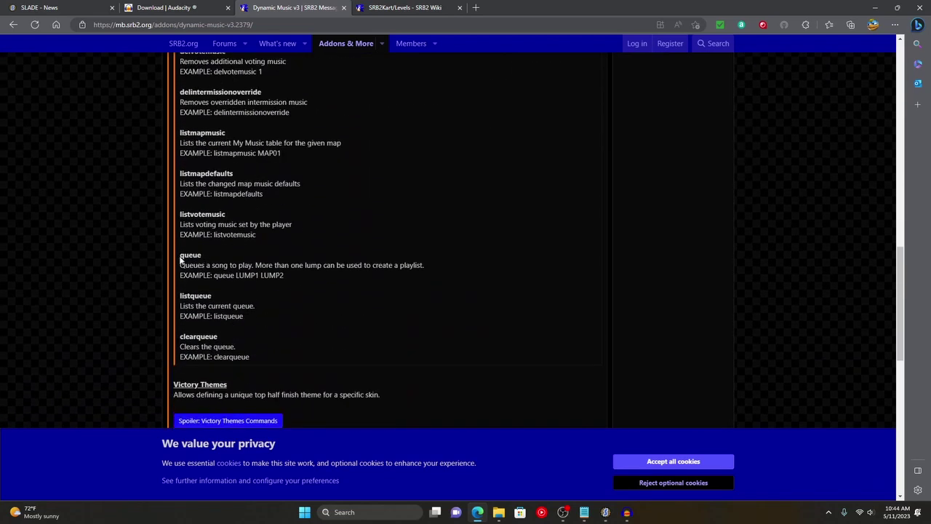
drag(180, 253, 286, 281)
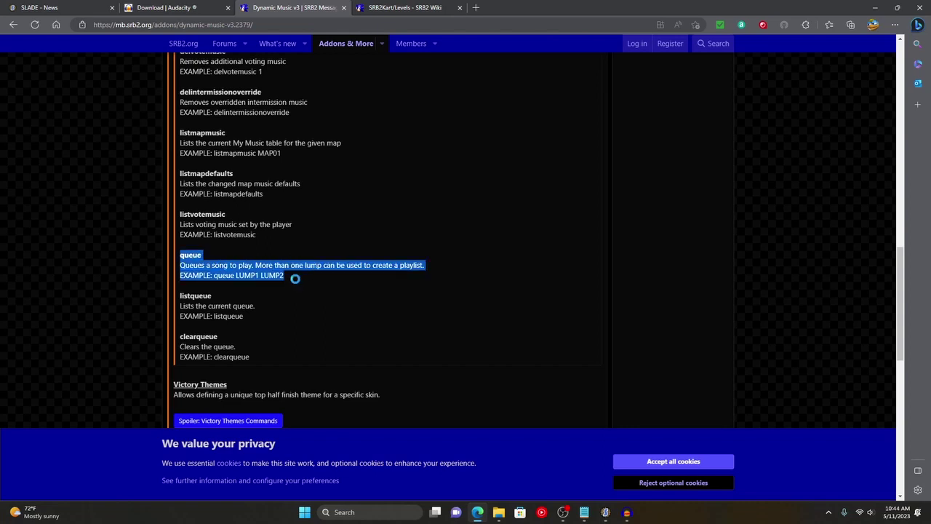
click(262, 275)
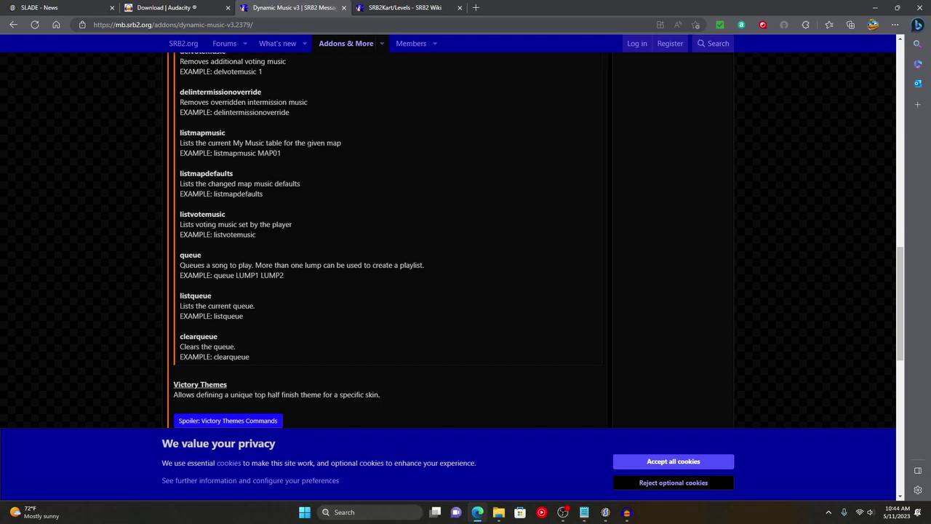
scroll(301, 240, up, 9)
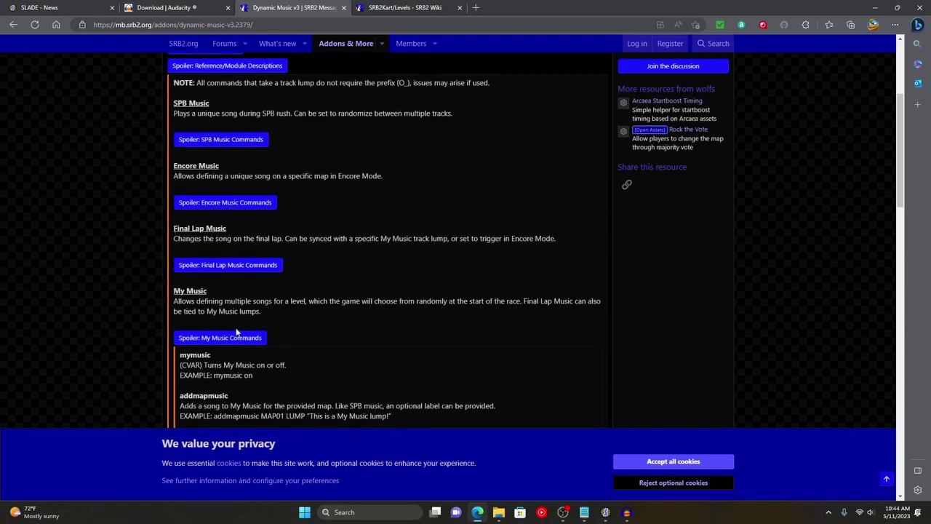
scroll(386, 285, up, 3)
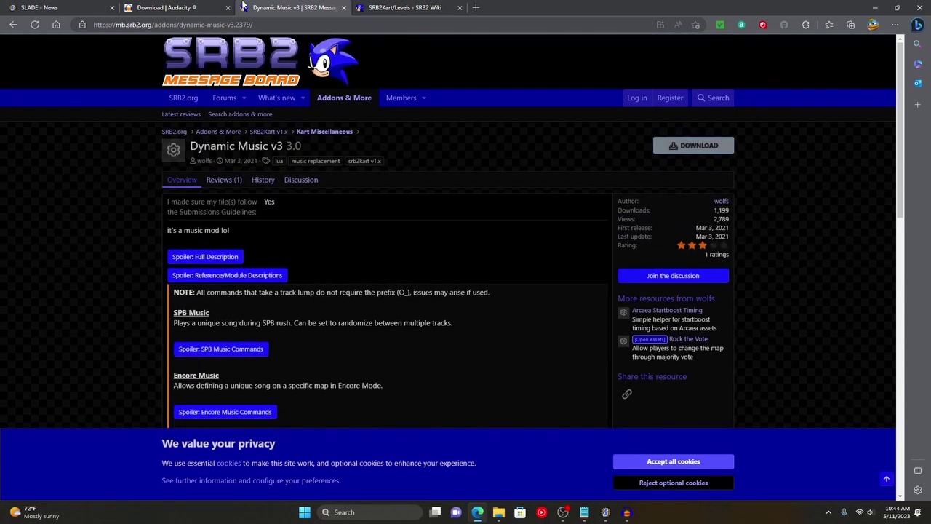
Revisit the SRB2Kart level list and the SLADE website, then switch to Audacity to view the 65-us-special-stage track.
click(386, 8)
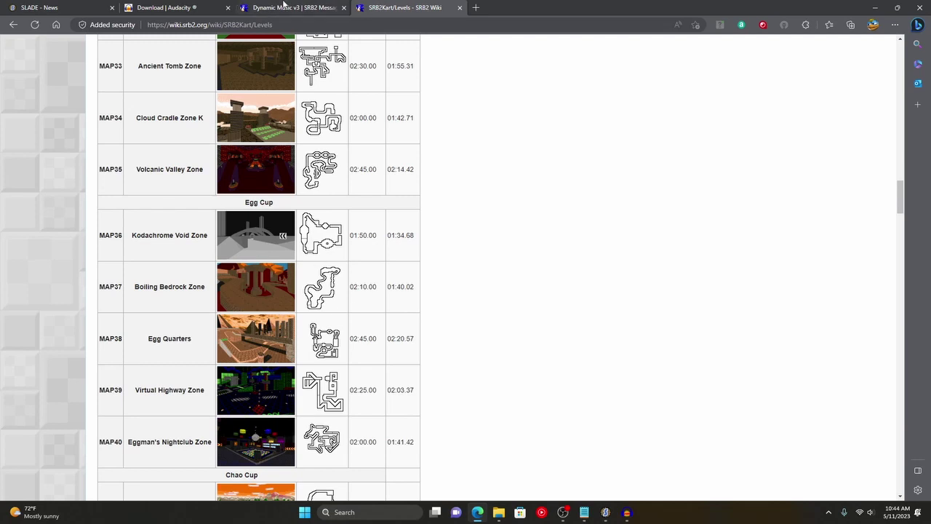
click(287, 6)
click(28, 7)
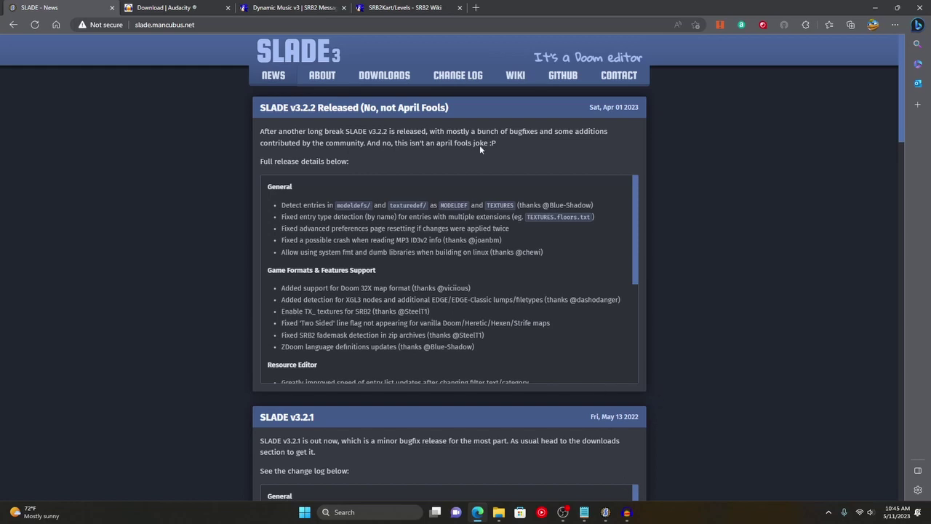
click(627, 512)
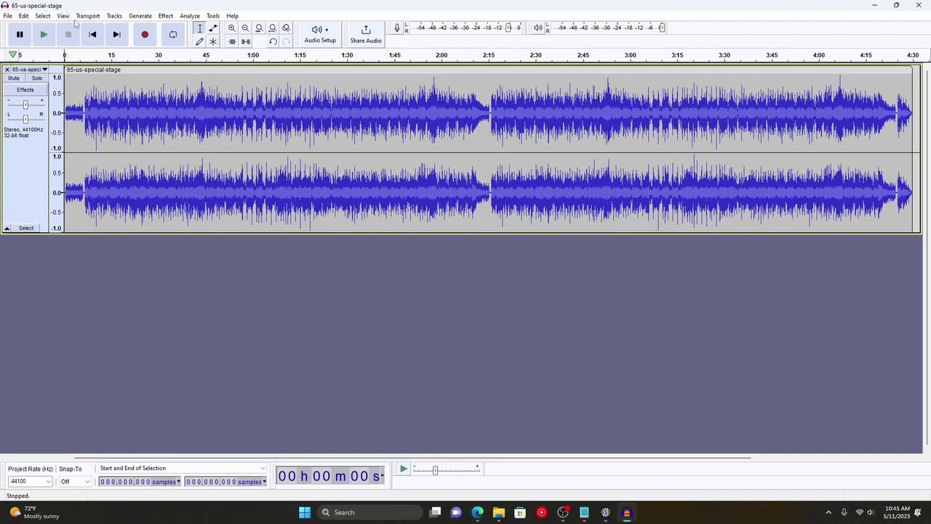
mouse_move(605, 513)
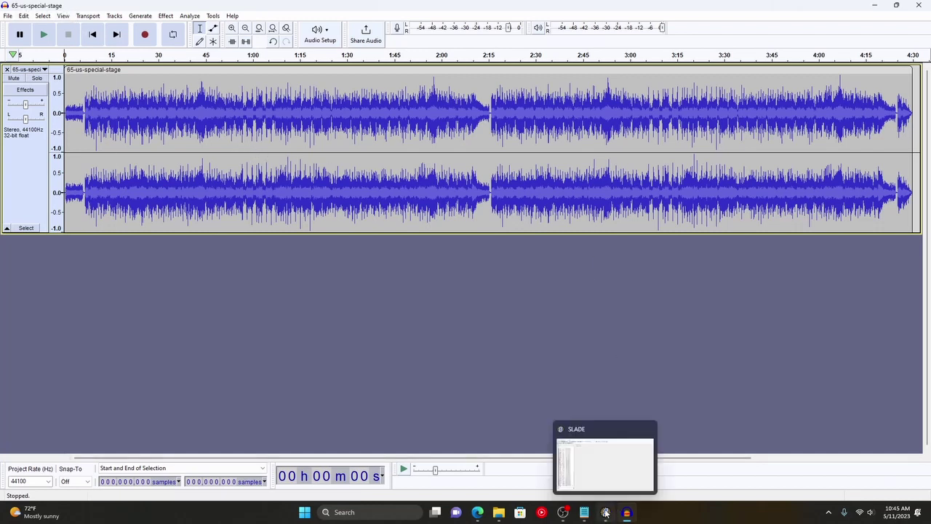
Switch back to the browser's SRB2Kart level list and highlight the map number of Kodachrome Void Zone in the Egg Cup.
click(477, 512)
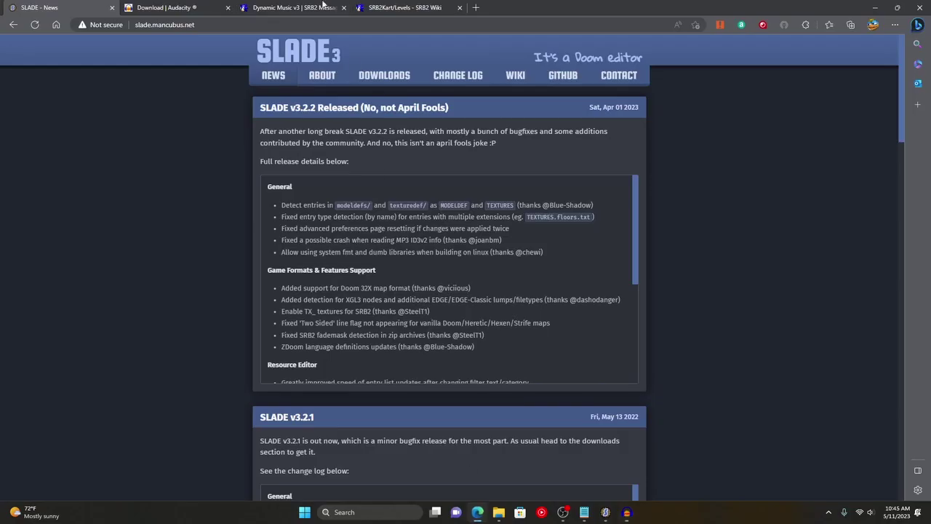
click(392, 7)
scroll(280, 223, down, 2)
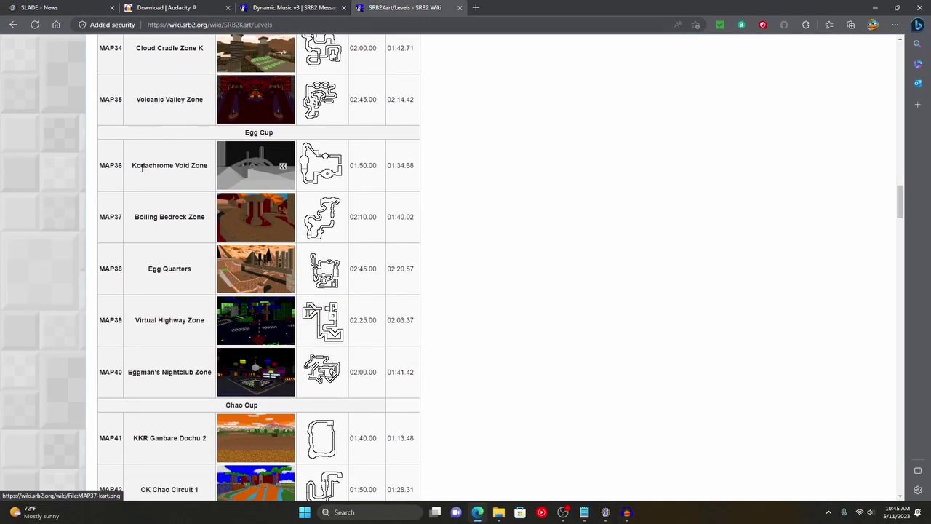
double_click(102, 165)
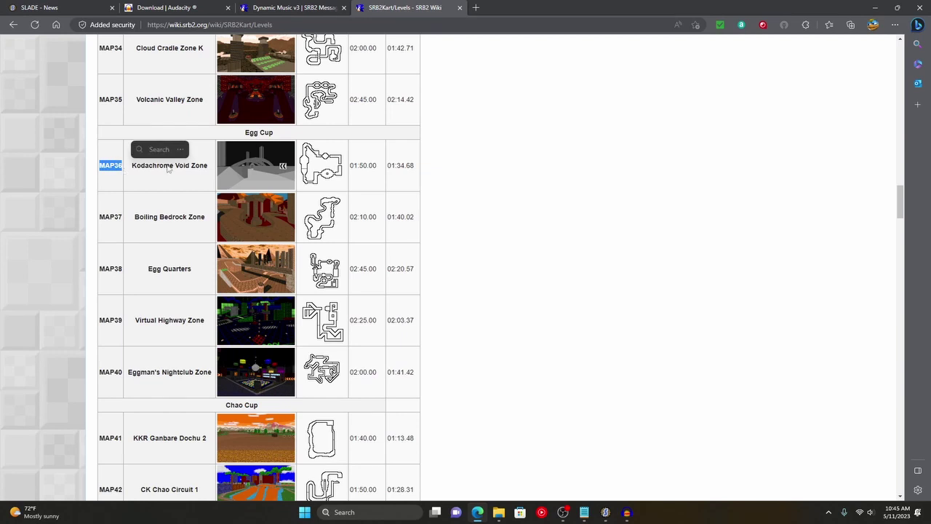
Switch to Audacity and play the 65-us-special-stage track from about 2:04, pausing just after the gap near 2:15.
click(650, 198)
mouse_move(609, 507)
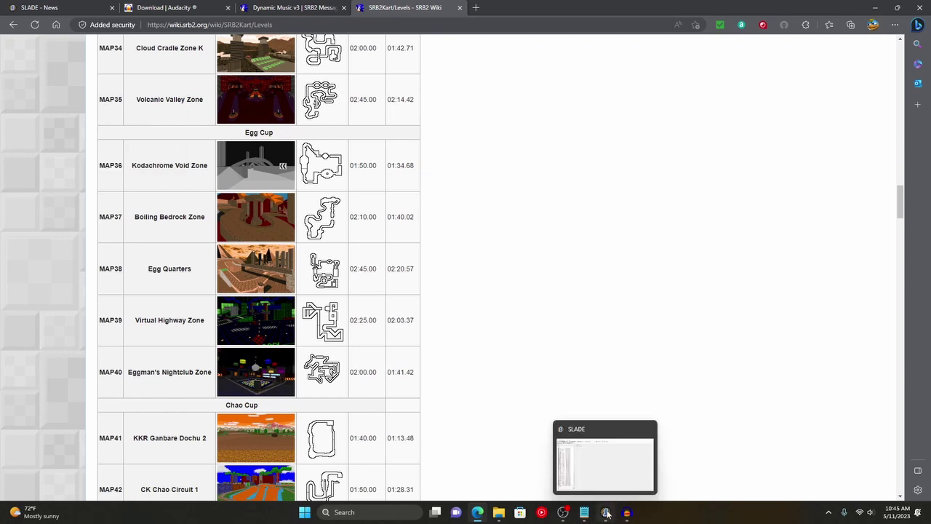
click(627, 511)
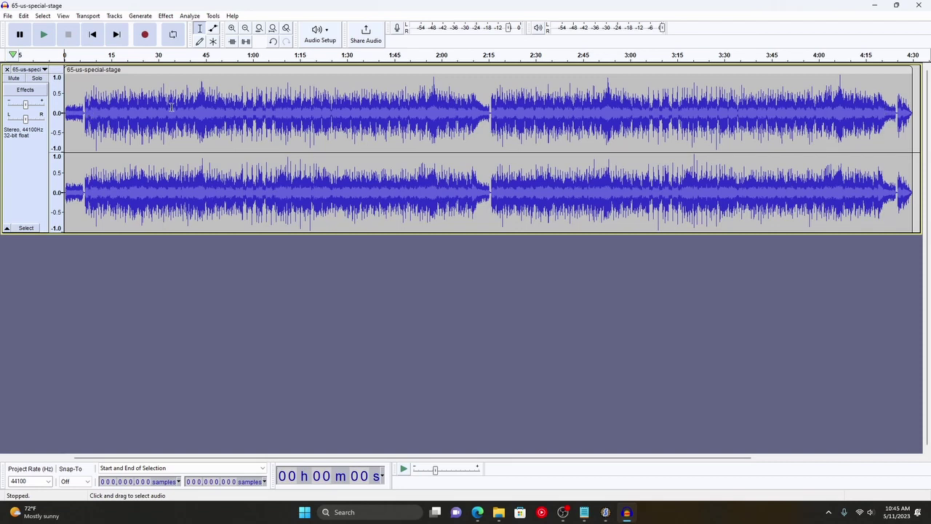
click(455, 110)
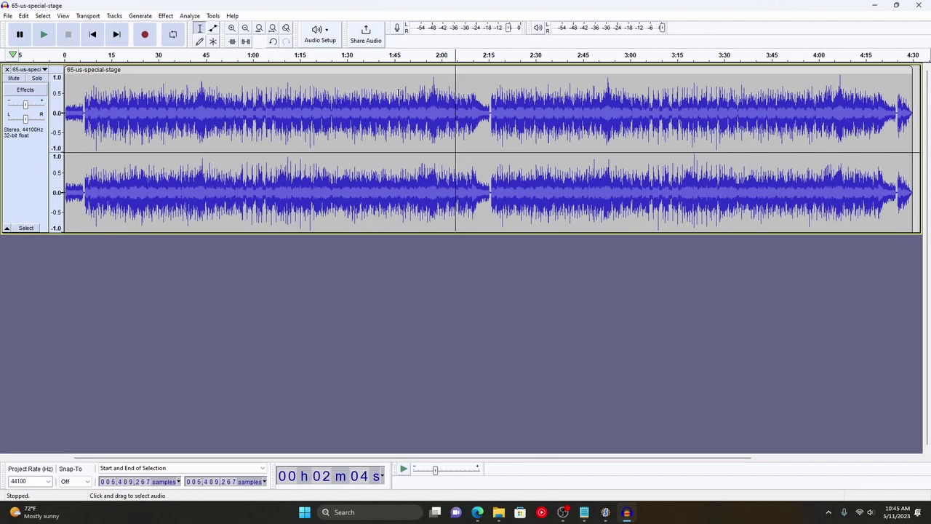
click(41, 34)
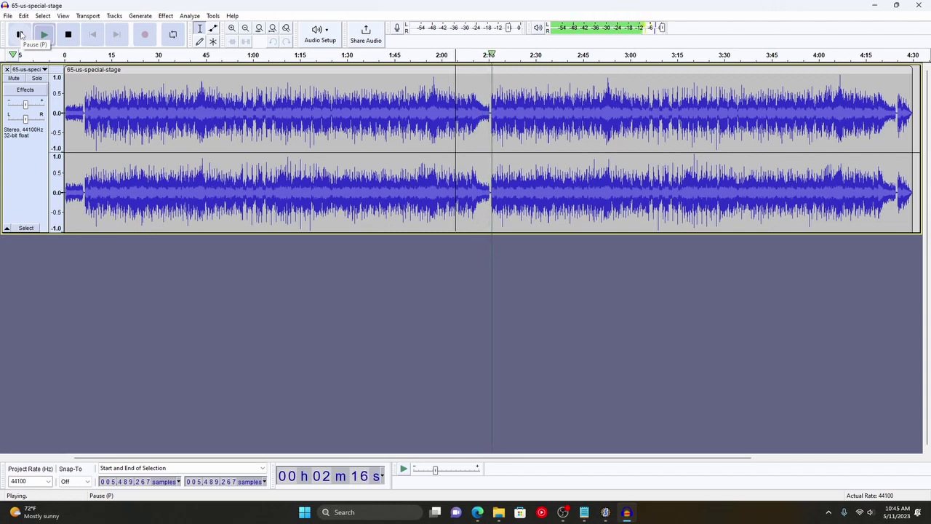
click(21, 34)
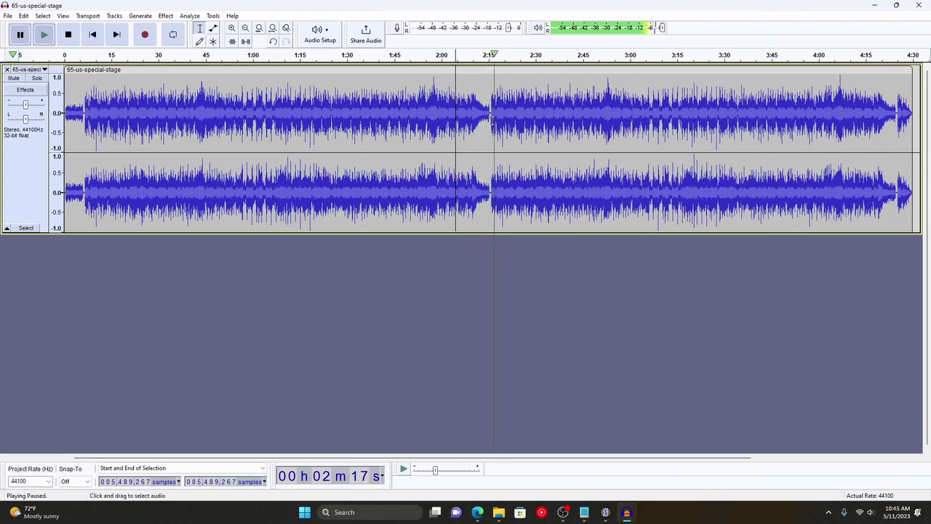
Place the cursor precisely where the music restarts after the gap near 2:15, at sample 5,995,171.
click(458, 116)
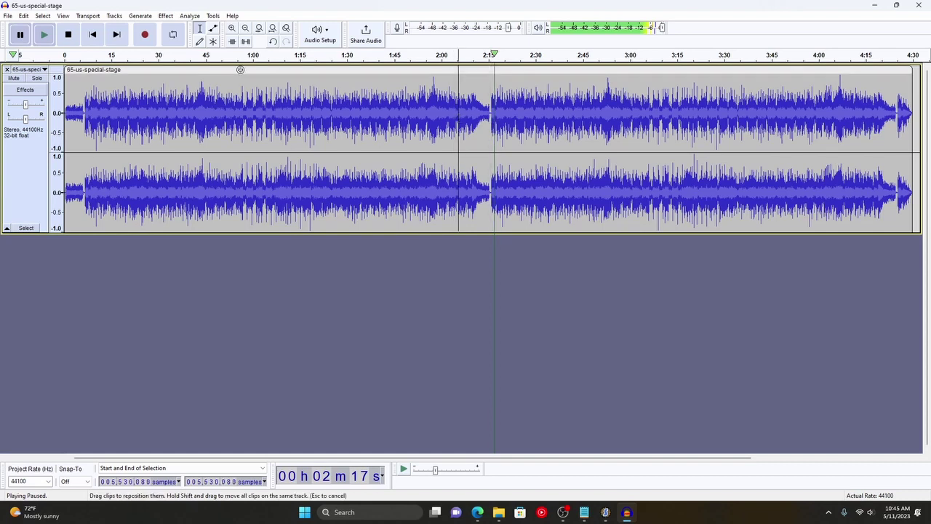
click(231, 29)
click(232, 29)
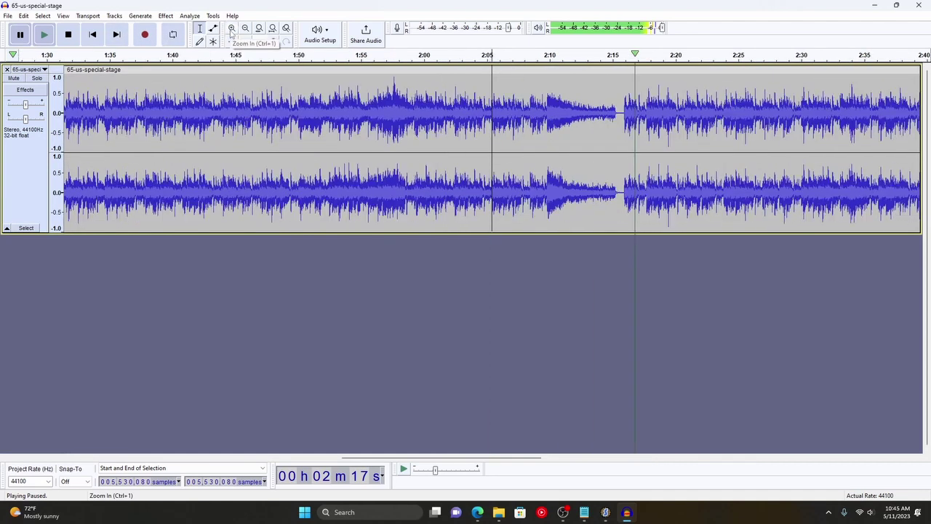
click(623, 118)
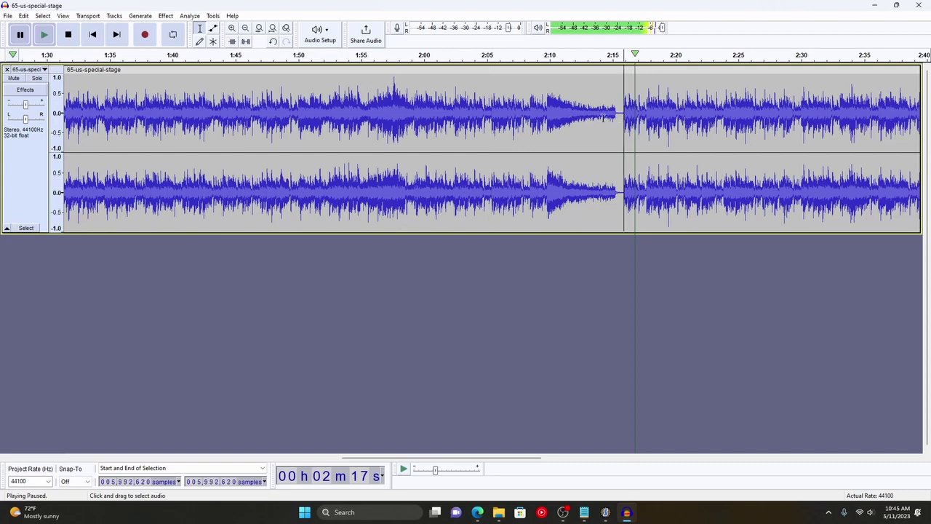
click(231, 30)
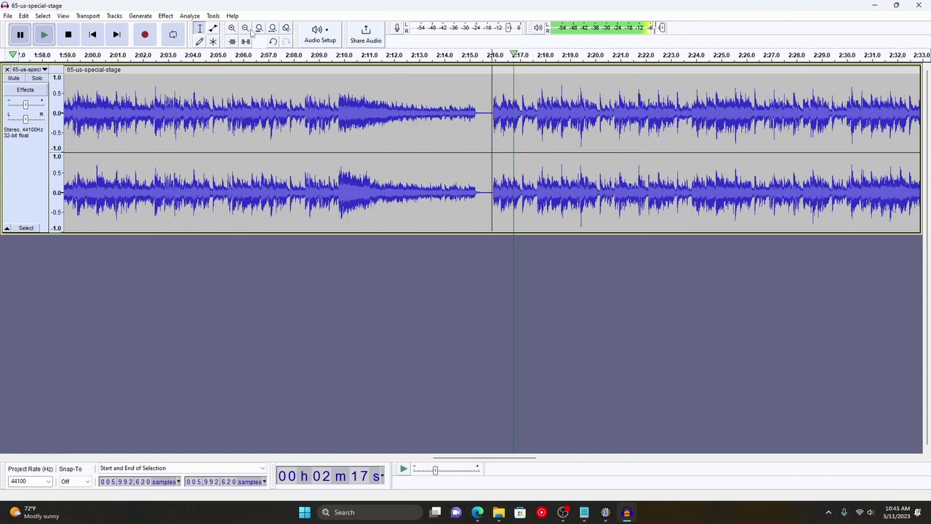
click(493, 112)
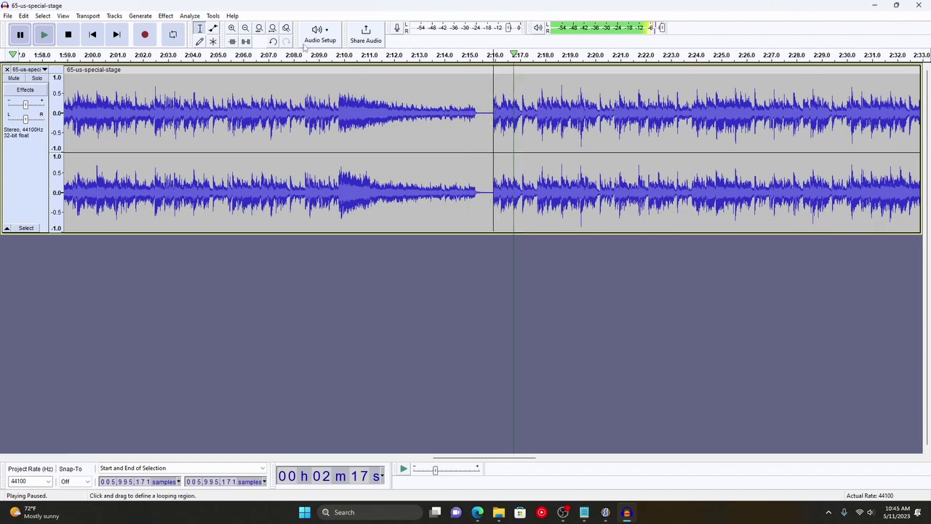
Select the repeated second half of the track from sample 5,995,171 to the end and delete it.
click(245, 27)
click(245, 28)
click(245, 28)
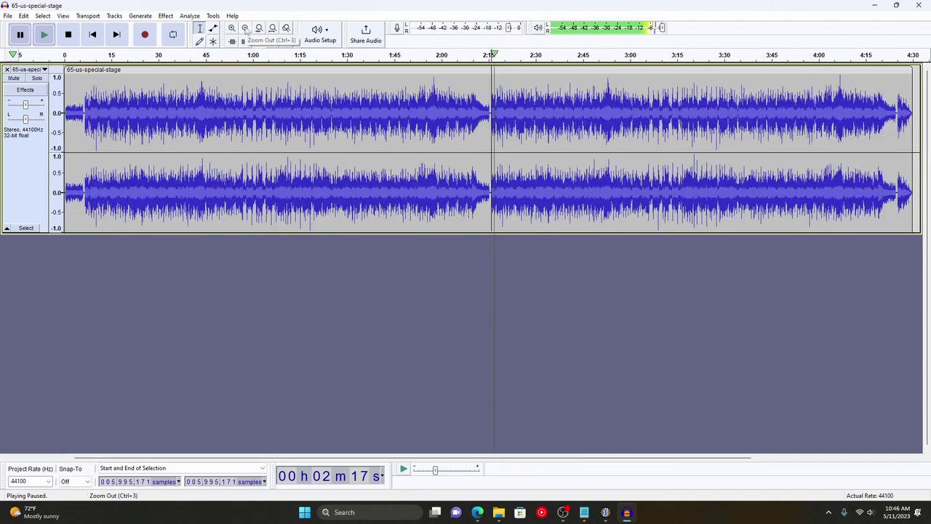
drag(493, 127, 918, 149)
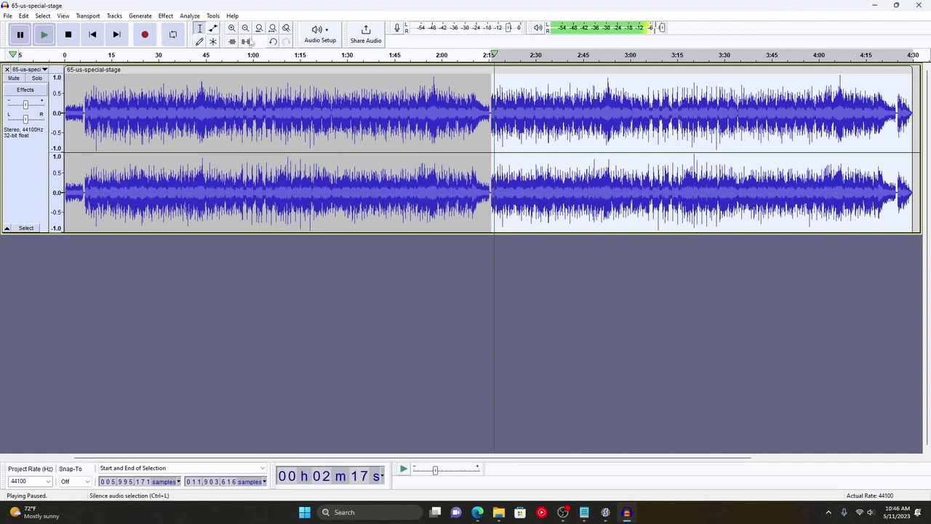
key(Delete)
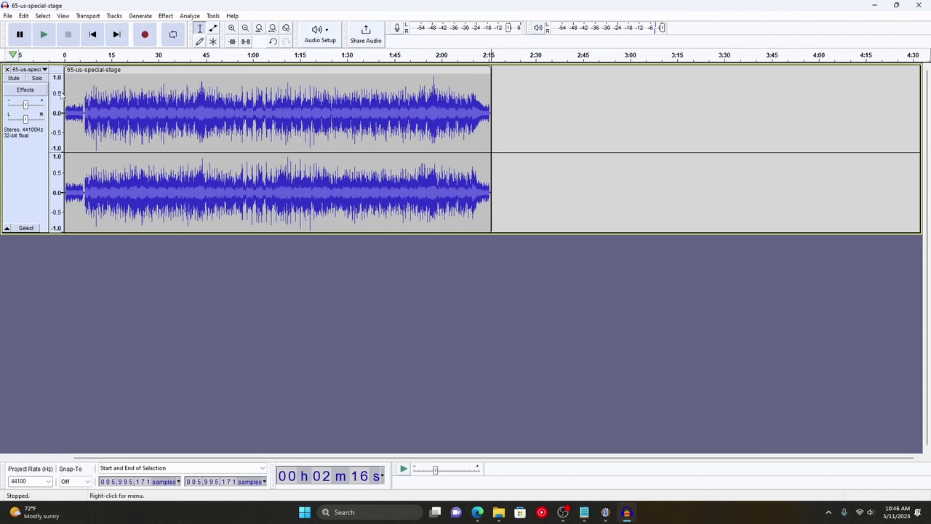
Play the track's intro from about 3 seconds and pause once the main section begins.
click(73, 109)
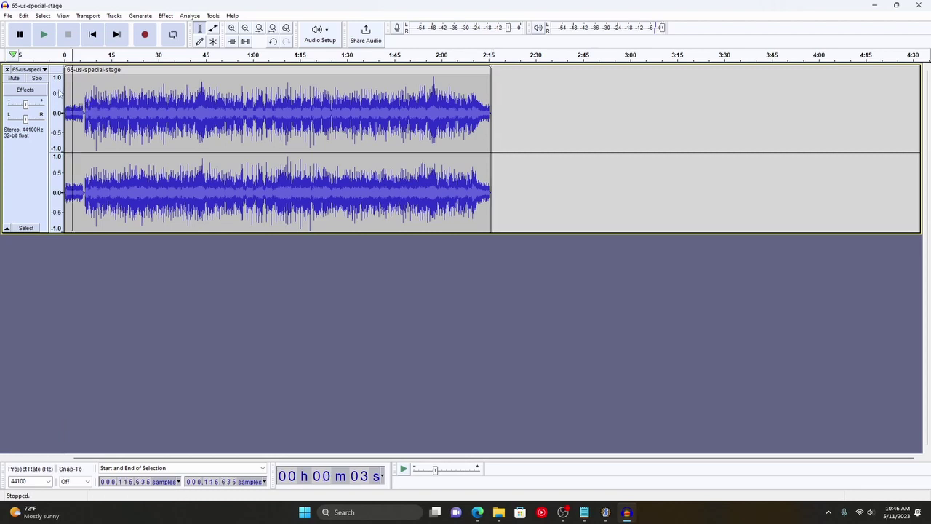
click(43, 35)
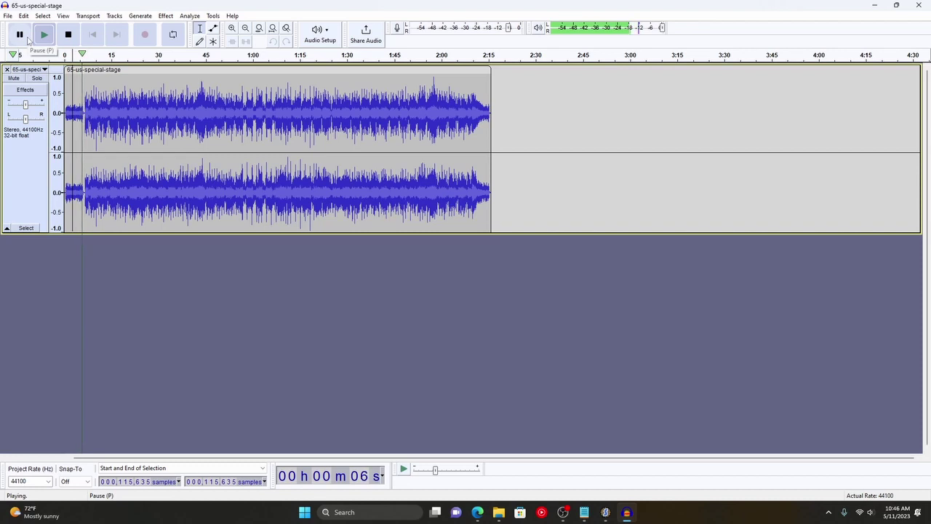
click(22, 35)
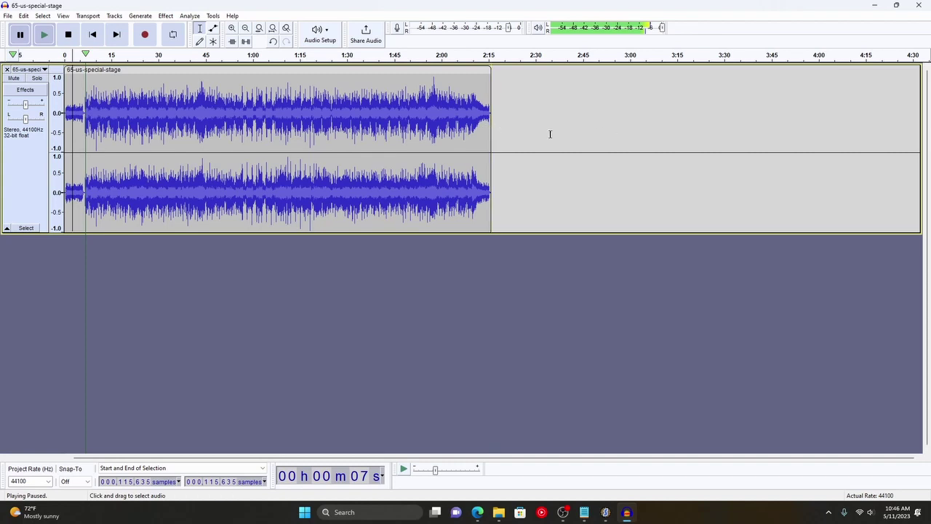
Place the cursor at the start of the main section after the intro's silent gap, at sample 295,890, checking it by playback.
click(232, 28)
click(231, 28)
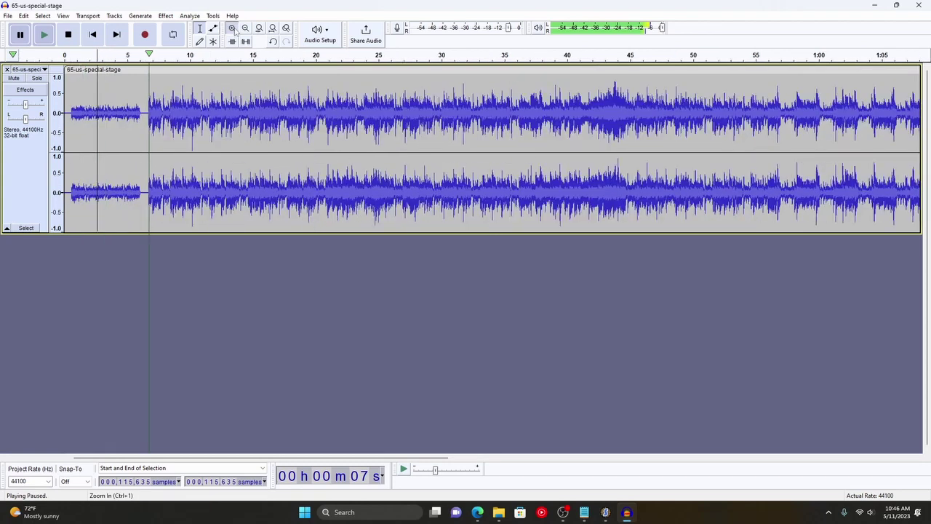
click(231, 28)
key(Right)
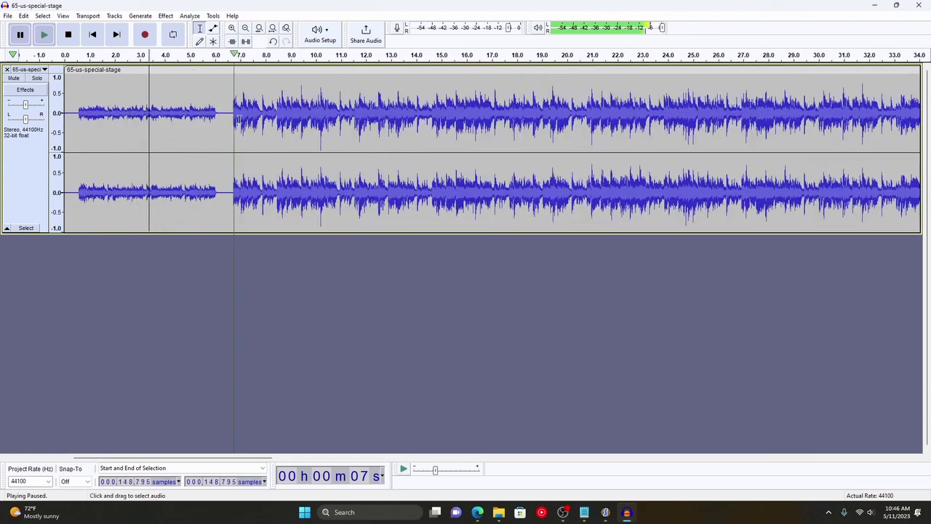
click(221, 114)
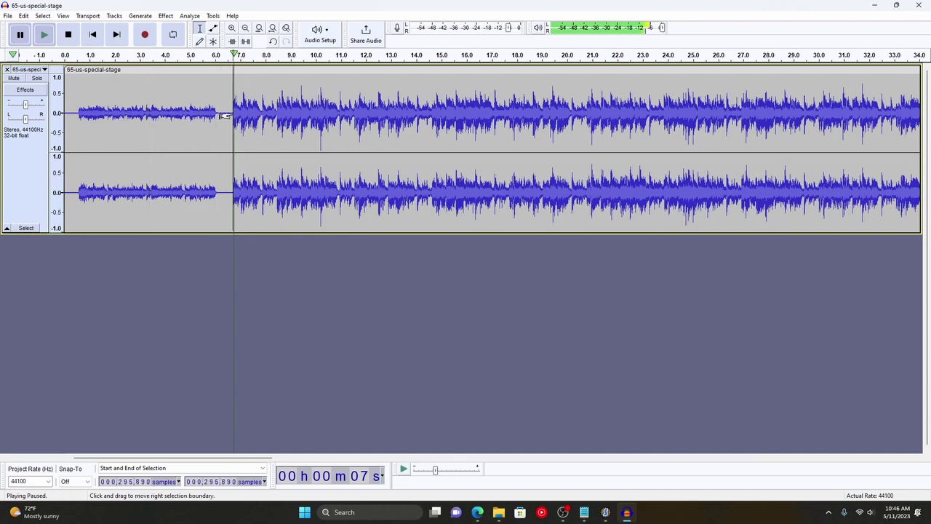
click(203, 114)
click(44, 34)
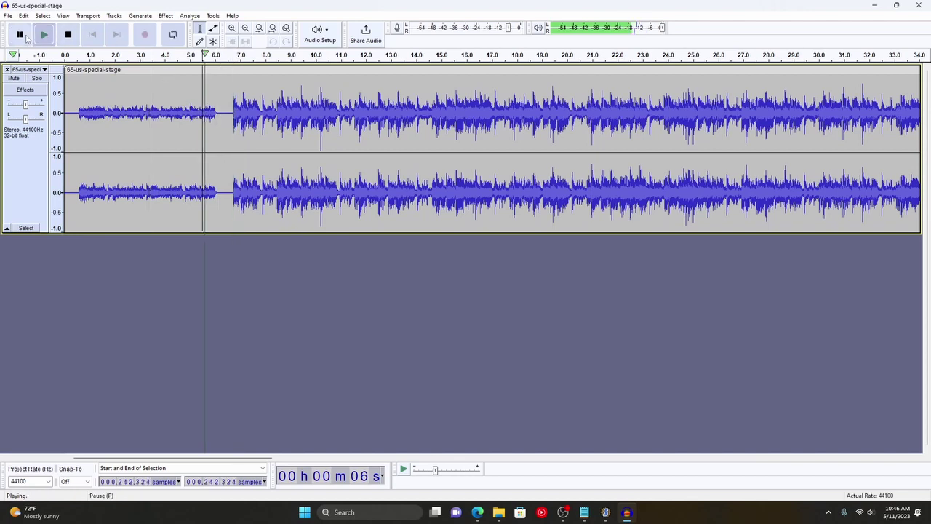
click(233, 117)
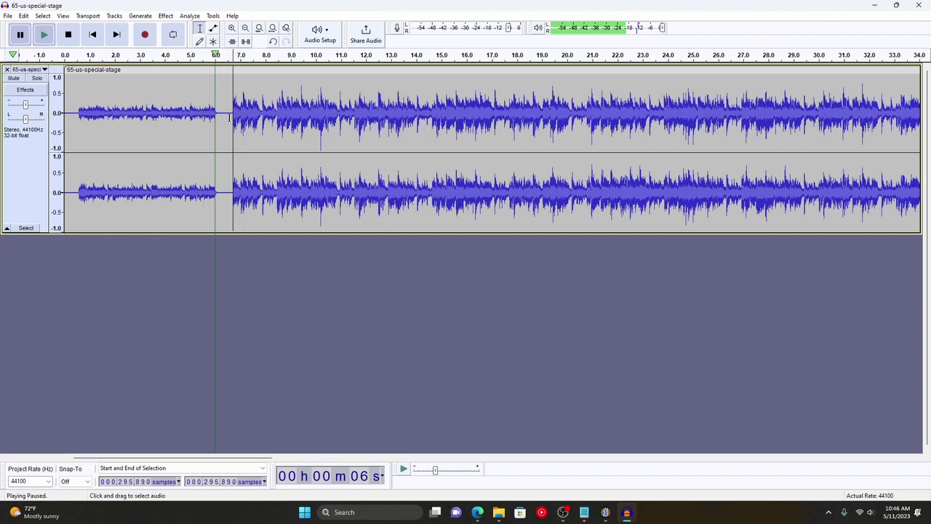
Select the audio from sample 295,890 to the track's end and turn on looping for that region.
click(244, 29)
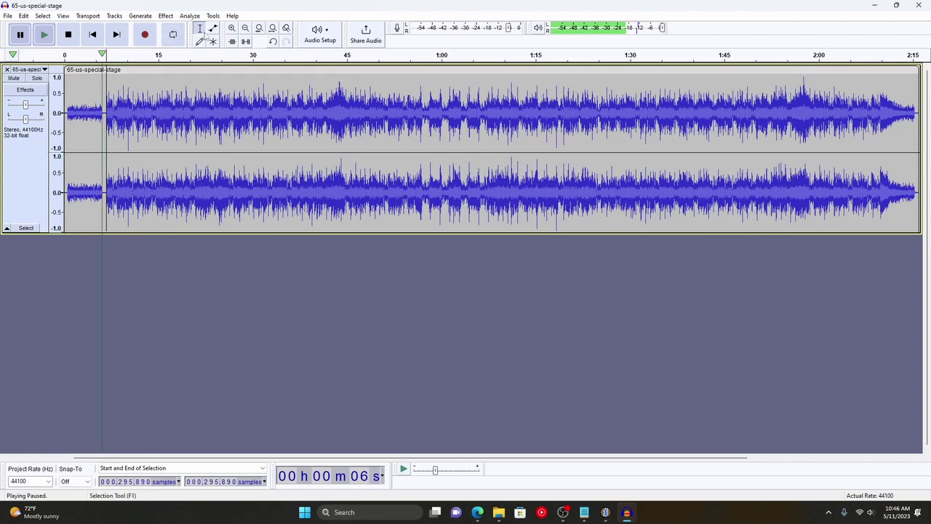
click(245, 27)
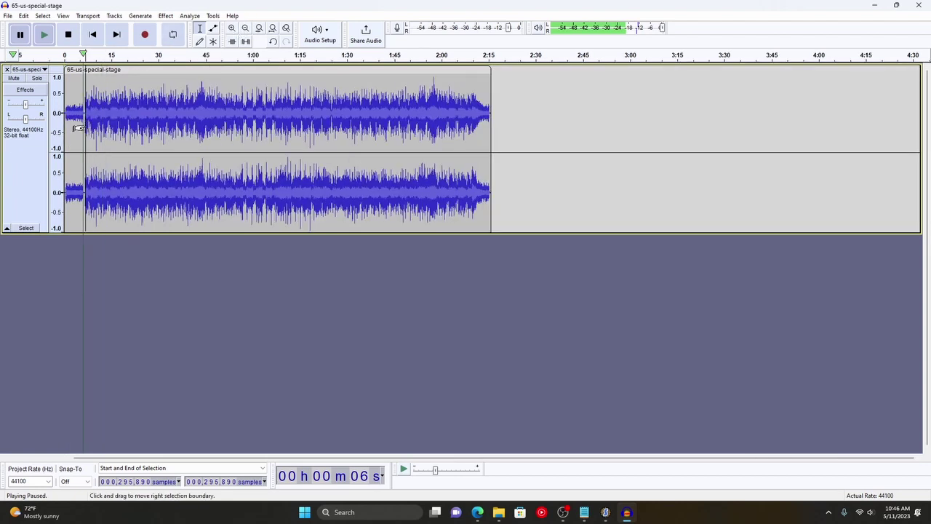
drag(77, 128, 490, 147)
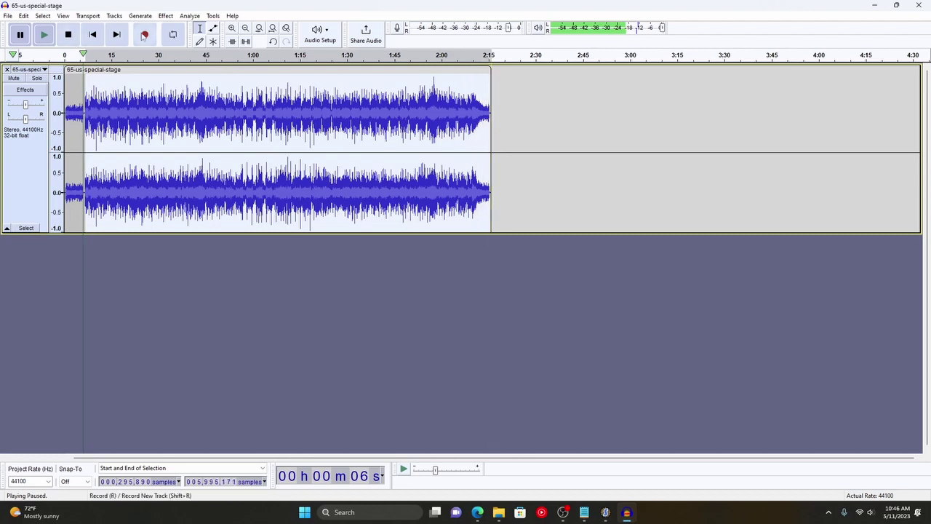
click(174, 35)
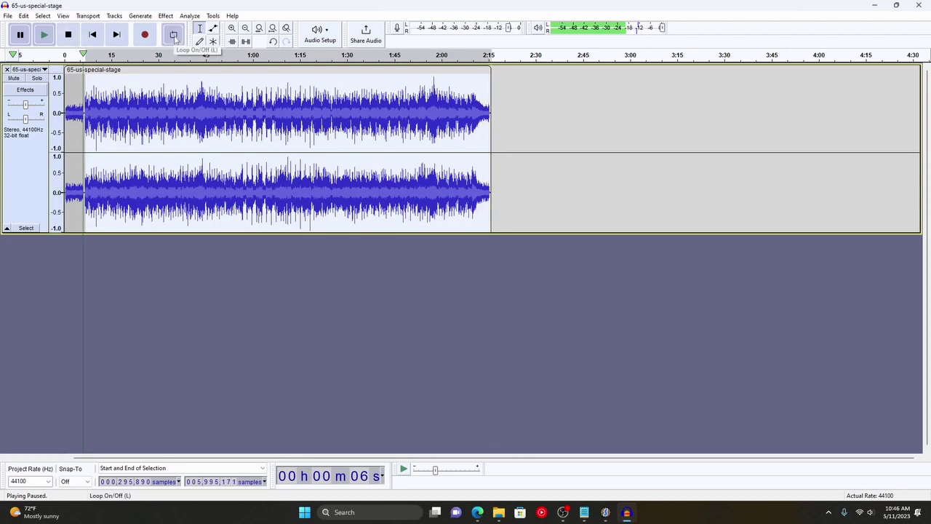
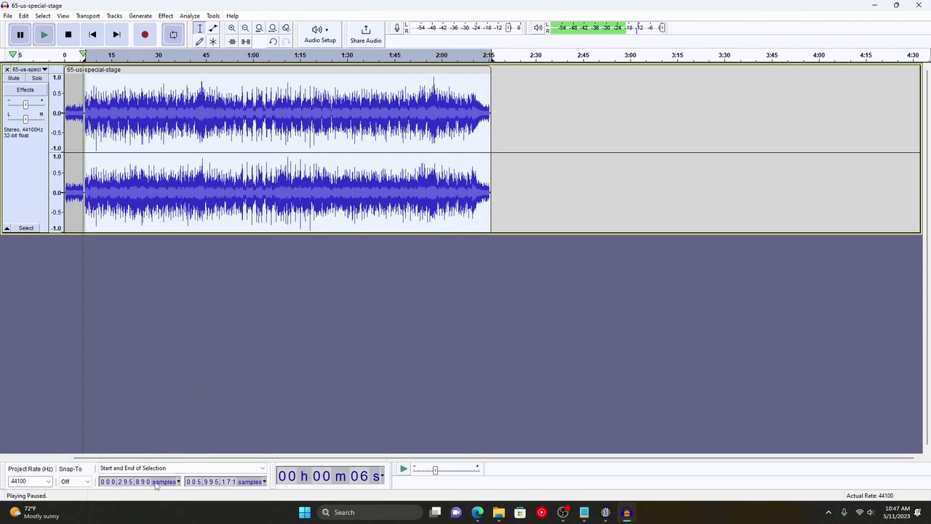
Add a LOOPPOINT tag with the value 295890 to the track's metadata and accept the tags.
click(8, 15)
click(24, 15)
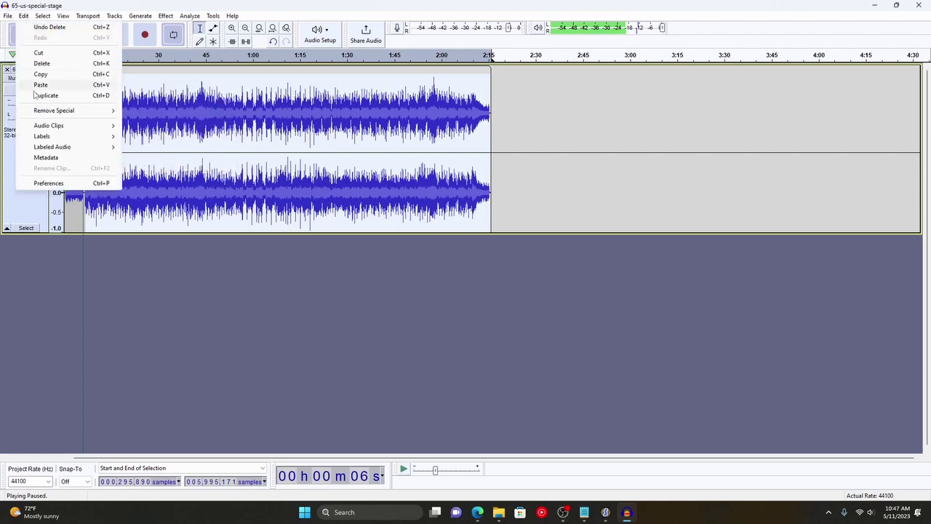
click(45, 157)
click(398, 183)
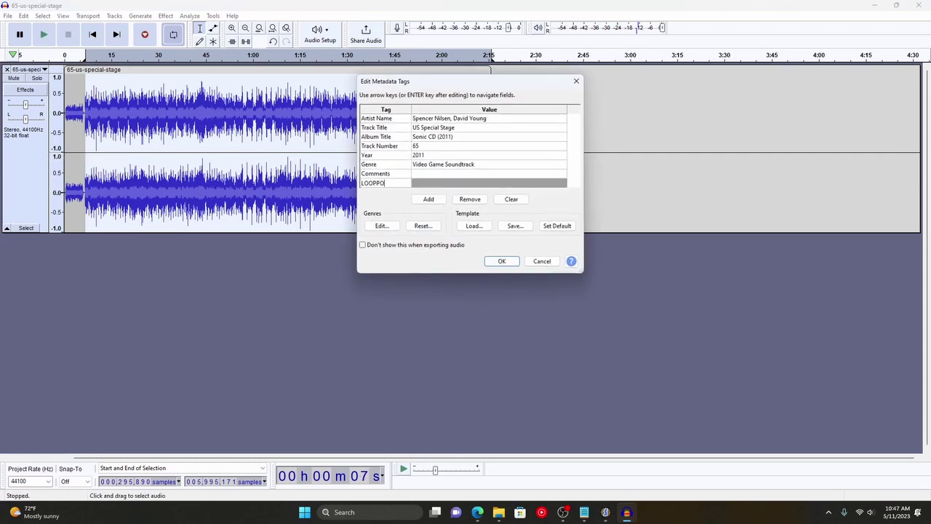
click(421, 184)
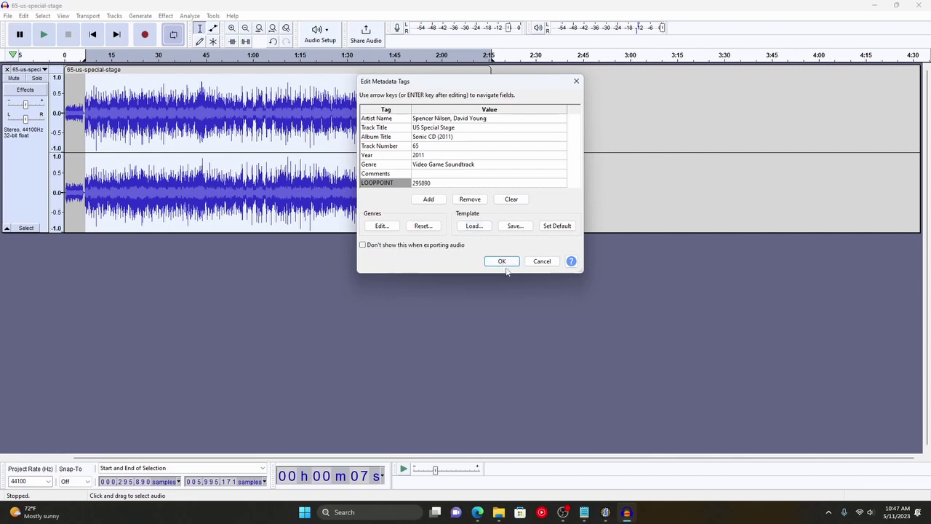
click(503, 261)
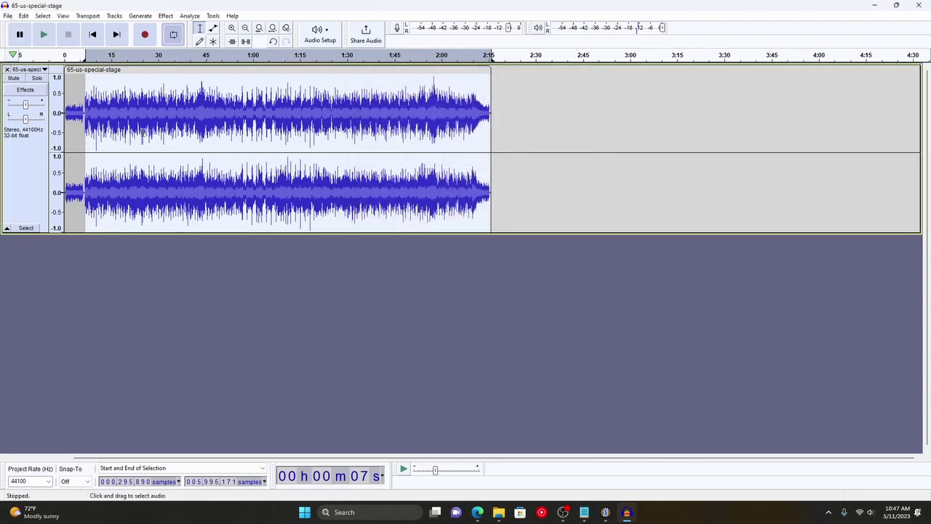
Select the entire track and raise its volume slightly with the Amplify effect, with clipping allowed.
key(ctrl+a)
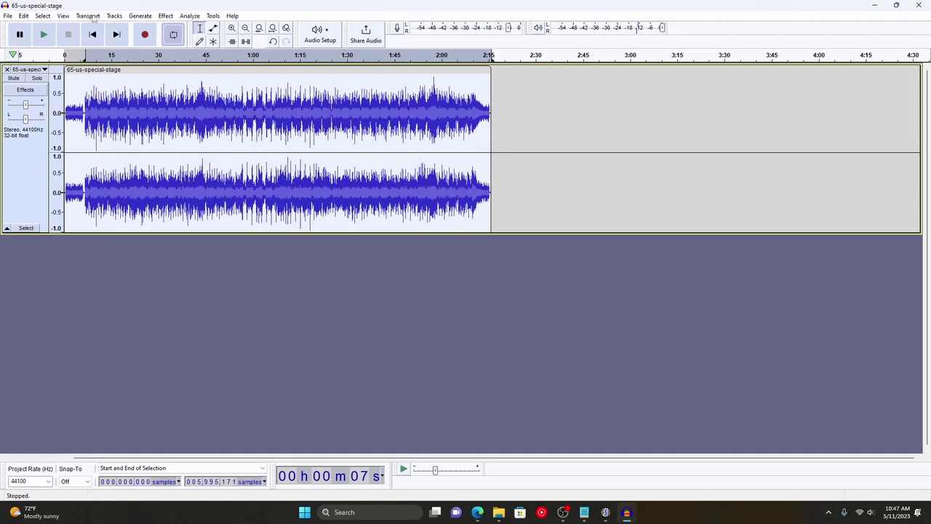
click(166, 16)
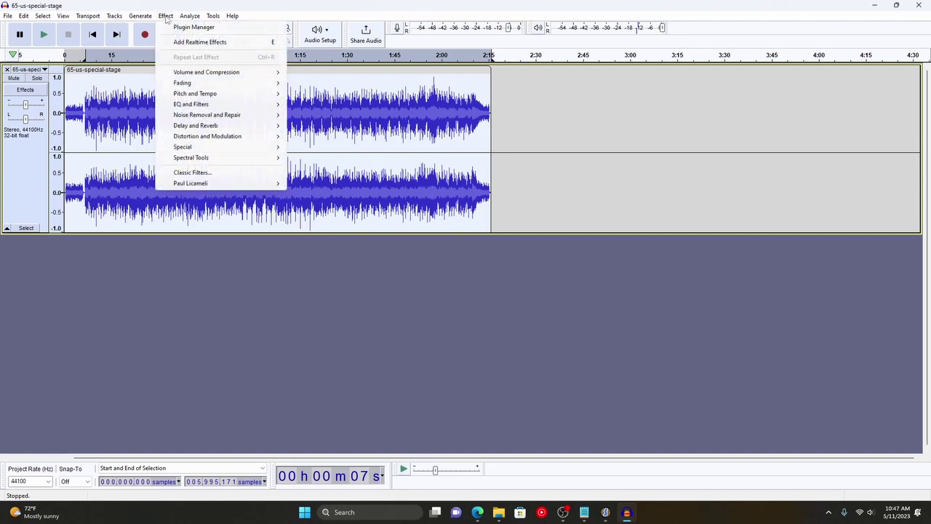
mouse_move(209, 85)
click(325, 74)
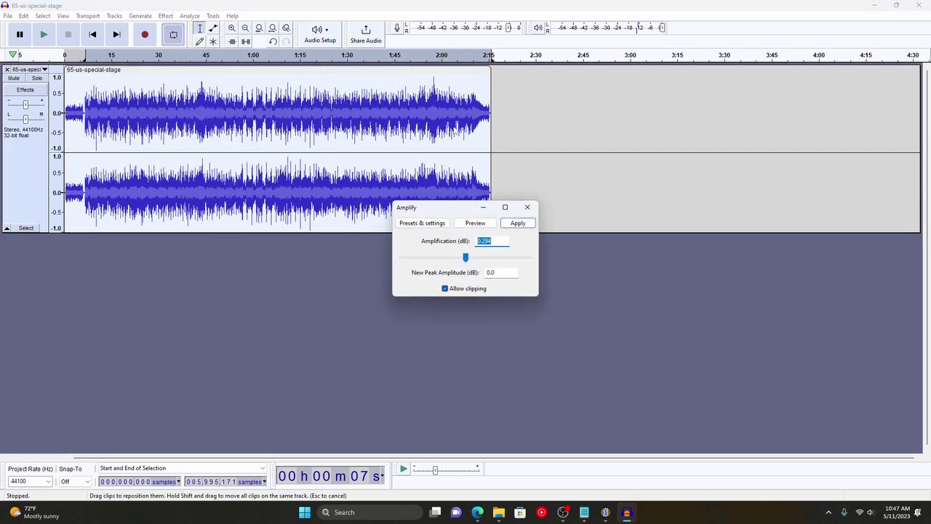
drag(467, 262, 469, 262)
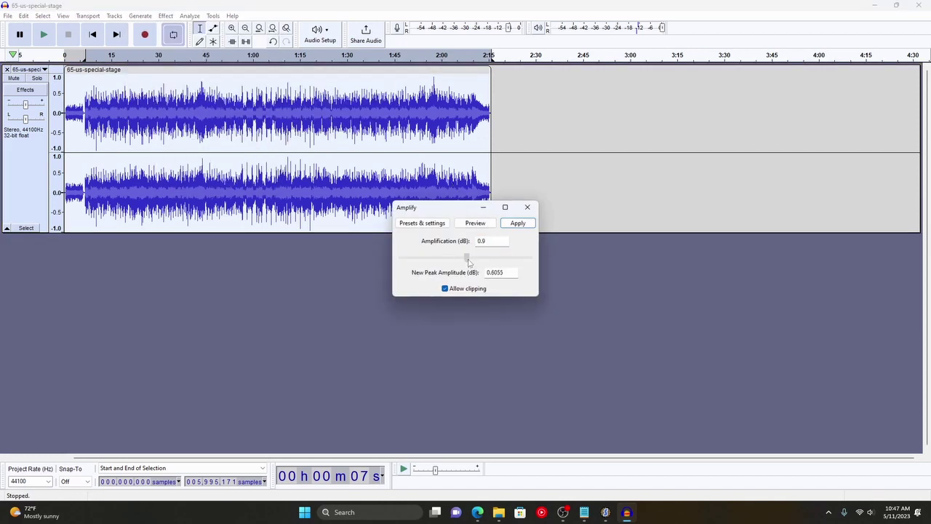
click(512, 223)
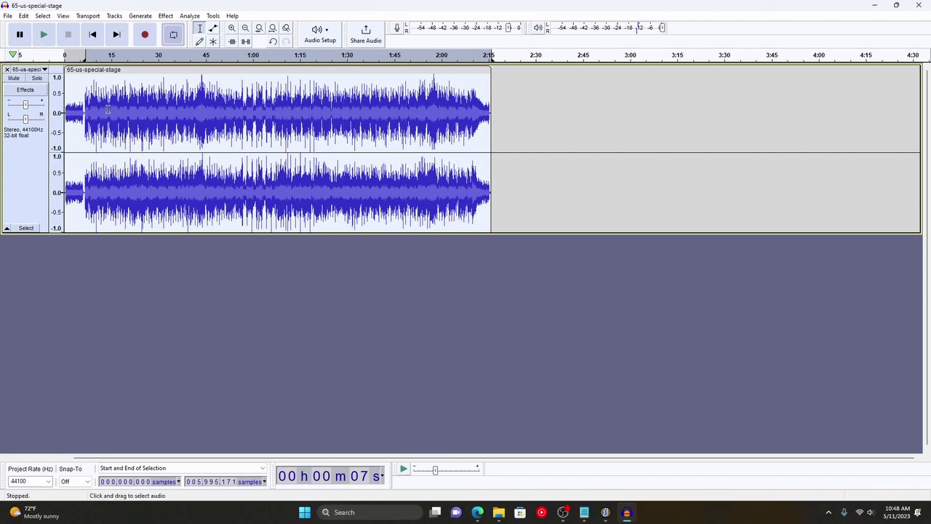
Start an audio export in Ogg Vorbis format and choose the kart music folder on the Desktop as destination.
click(9, 16)
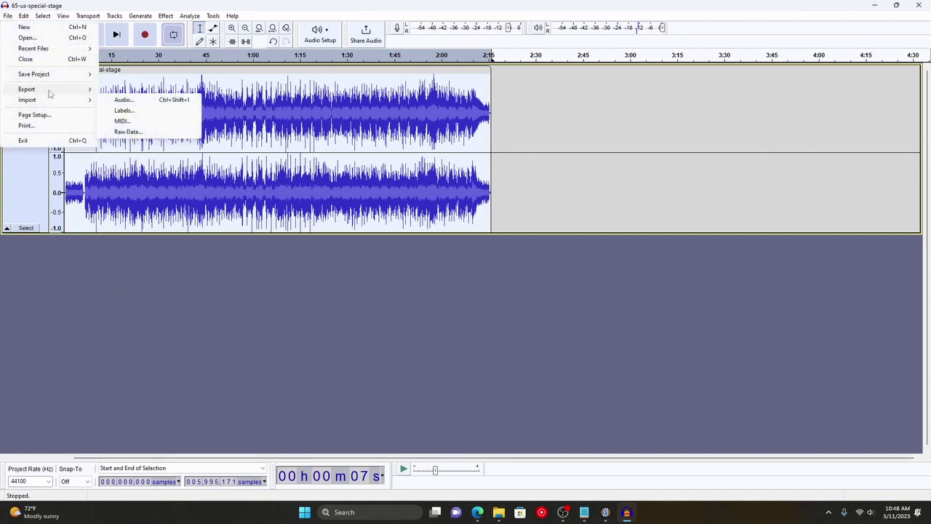
mouse_move(55, 93)
click(133, 110)
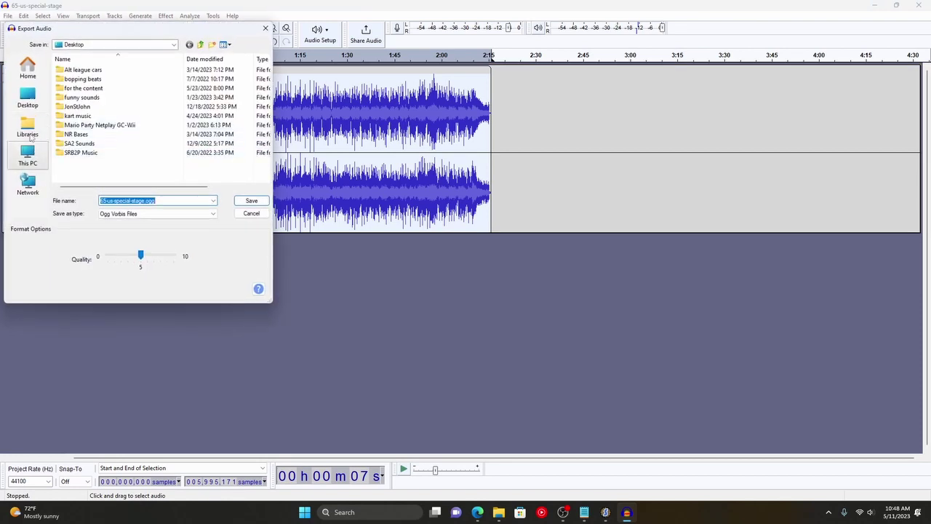
click(29, 98)
scroll(104, 125, down, 5)
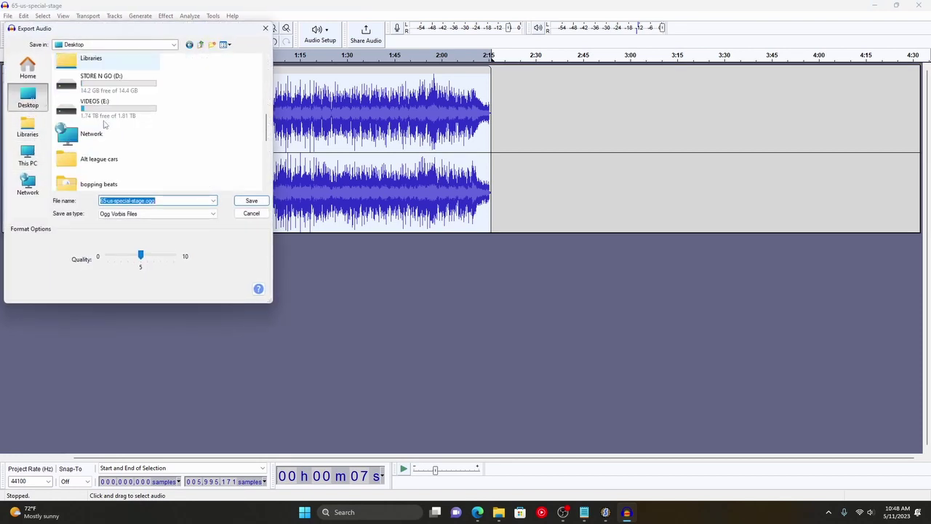
double_click(94, 154)
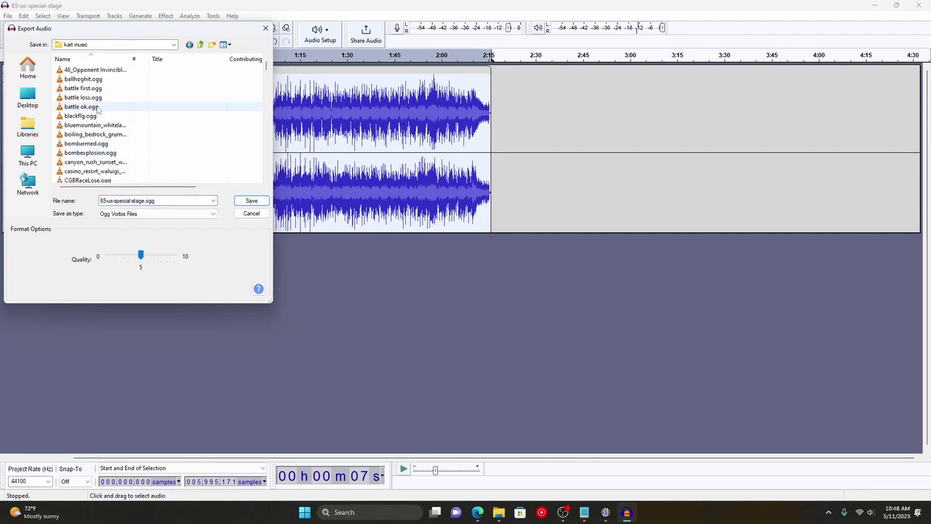
Name the exported file O_KODALT, save it and accept the metadata tags with the LOOPPOINT.
scroll(98, 126, down, 15)
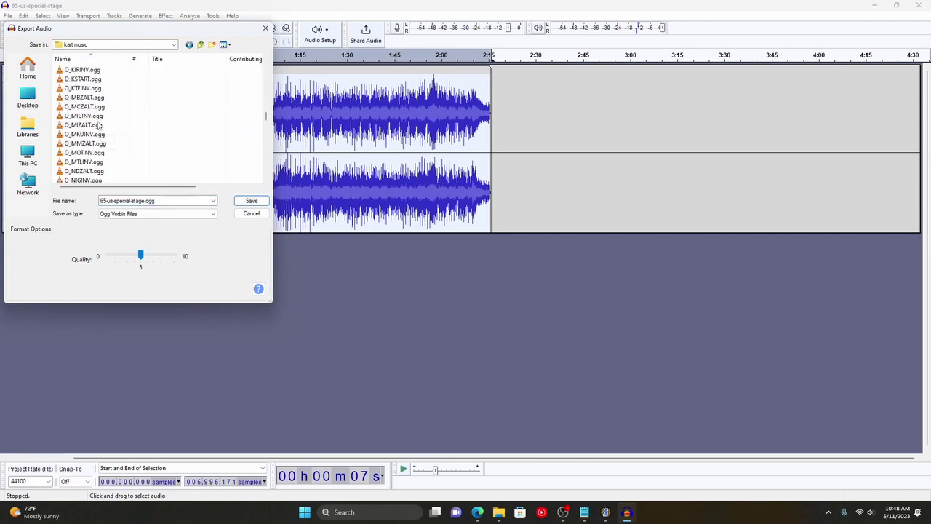
scroll(100, 125, down, 6)
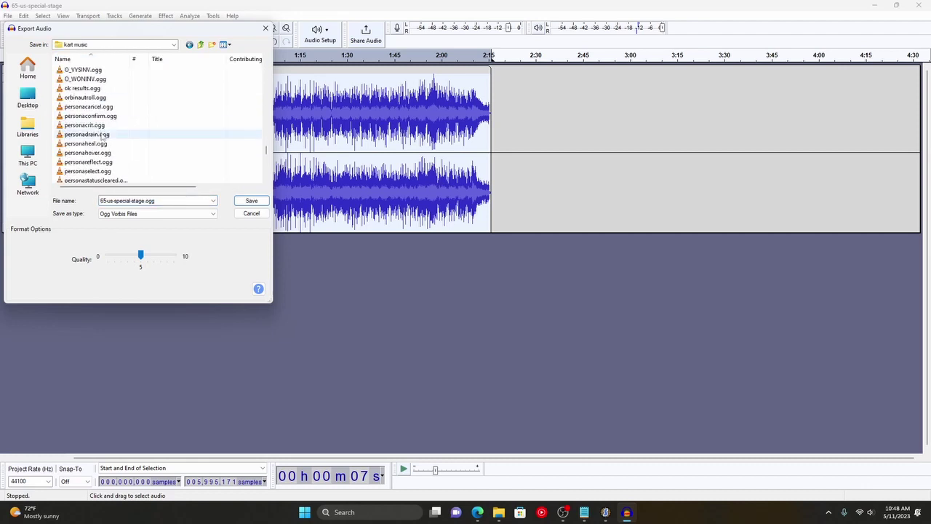
scroll(102, 136, up, 7)
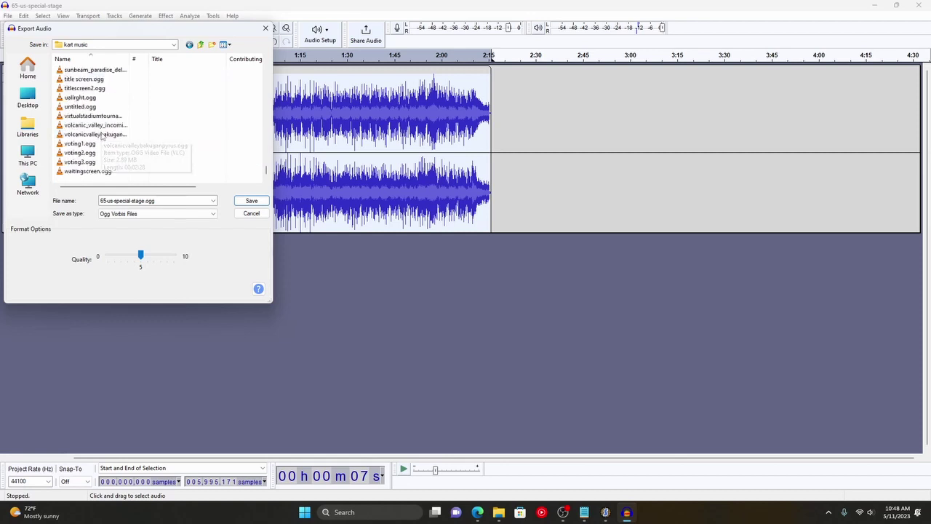
scroll(95, 116, up, 10)
scroll(105, 129, down, 6)
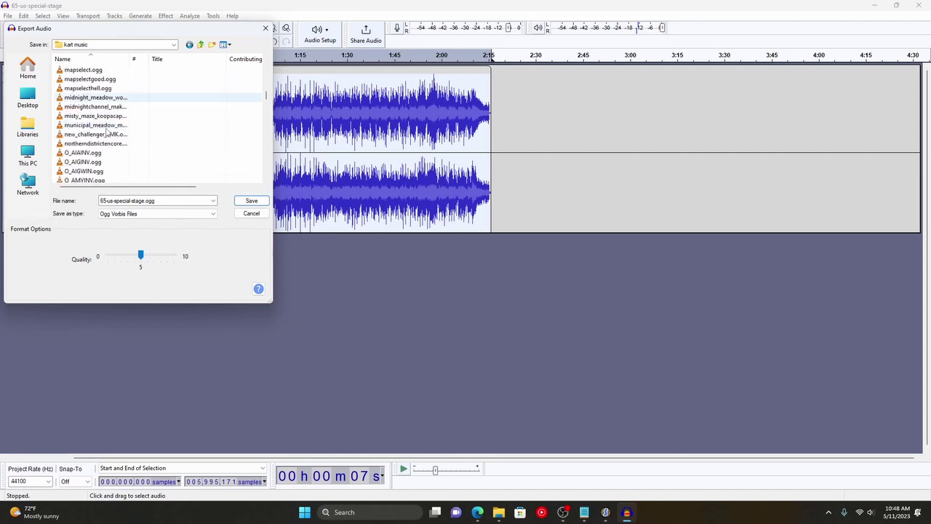
scroll(106, 131, up, 1)
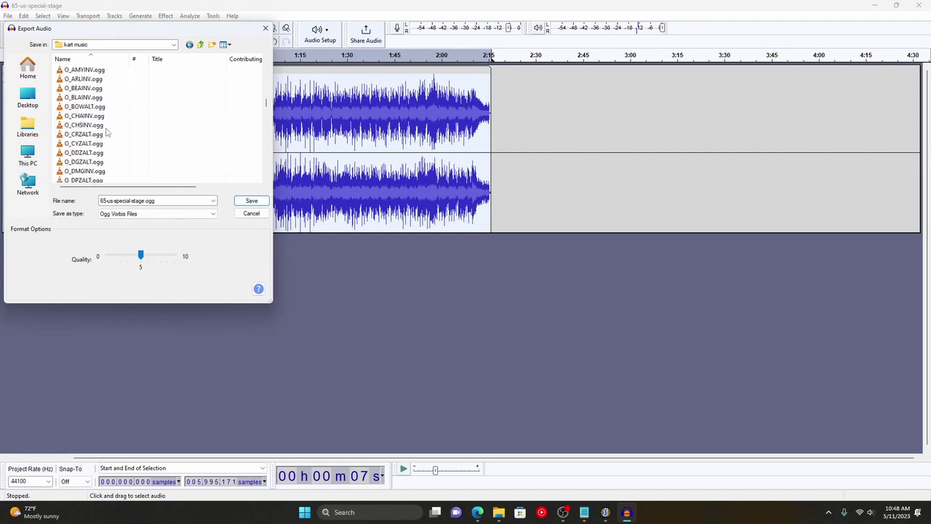
click(167, 201)
key(BackSpace)
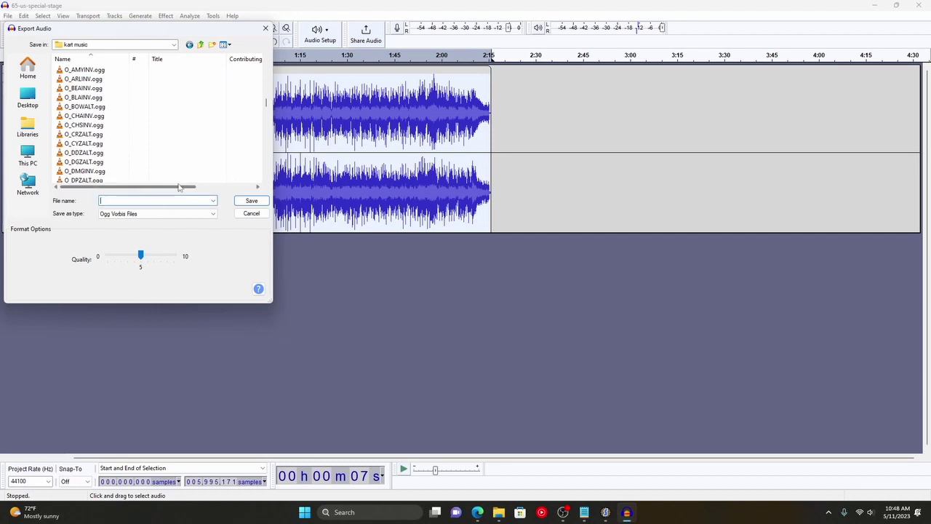
text(O_)
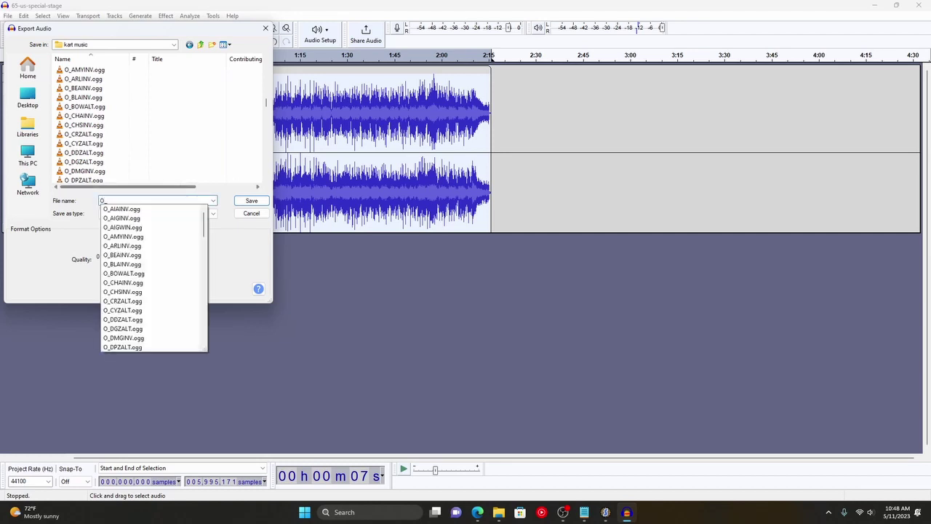
text(KODALT)
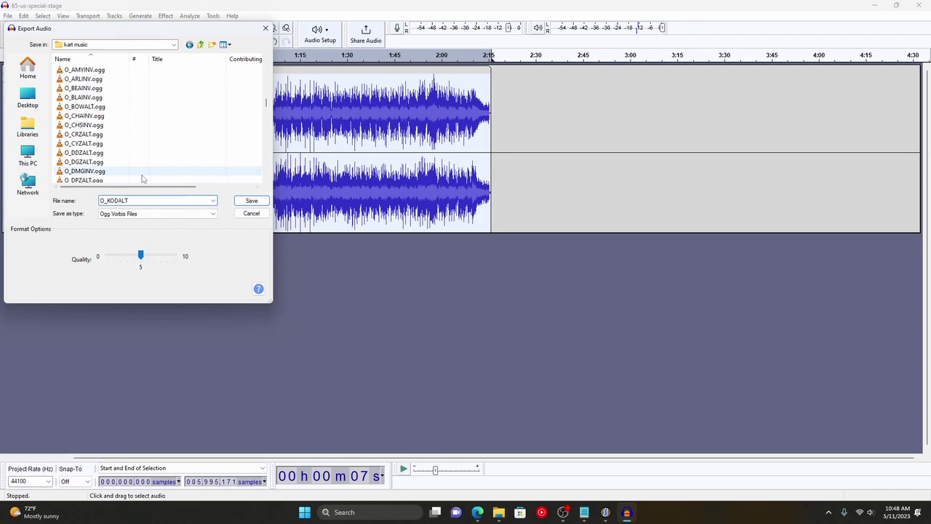
click(254, 206)
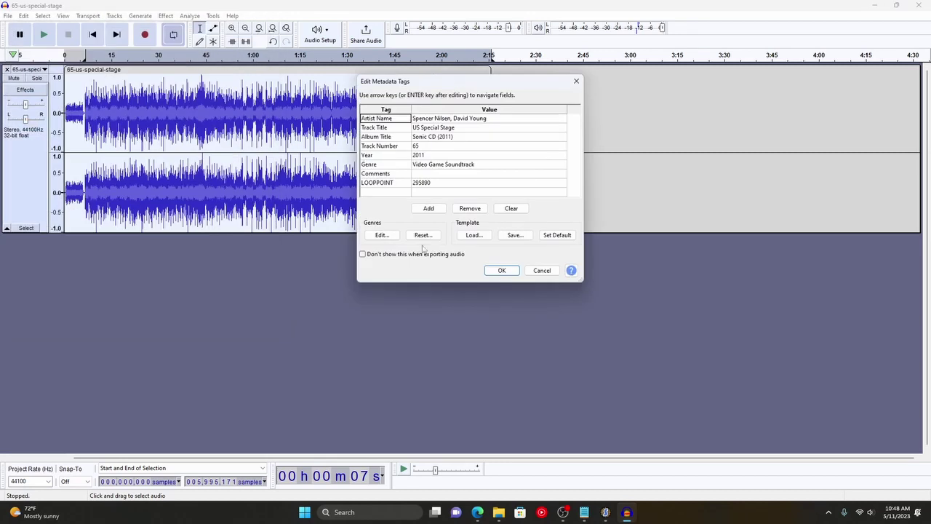
click(494, 271)
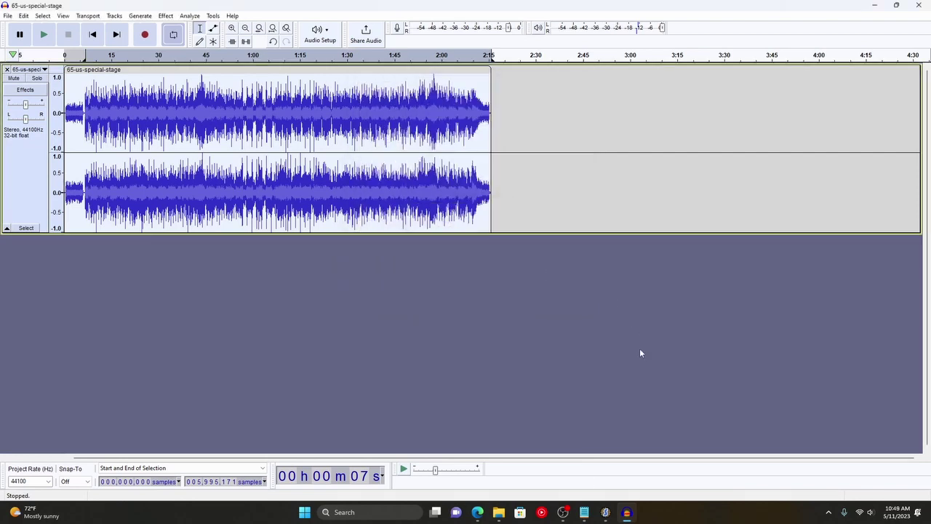
Switch to SLADE and look through the music entries of DynMusic-SamplePack.wad from first to last.
click(610, 512)
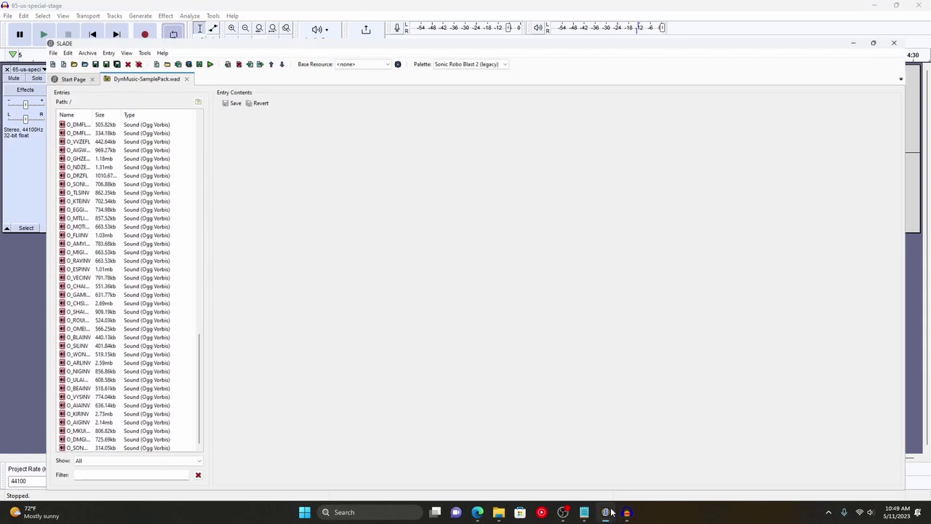
scroll(98, 252, up, 20)
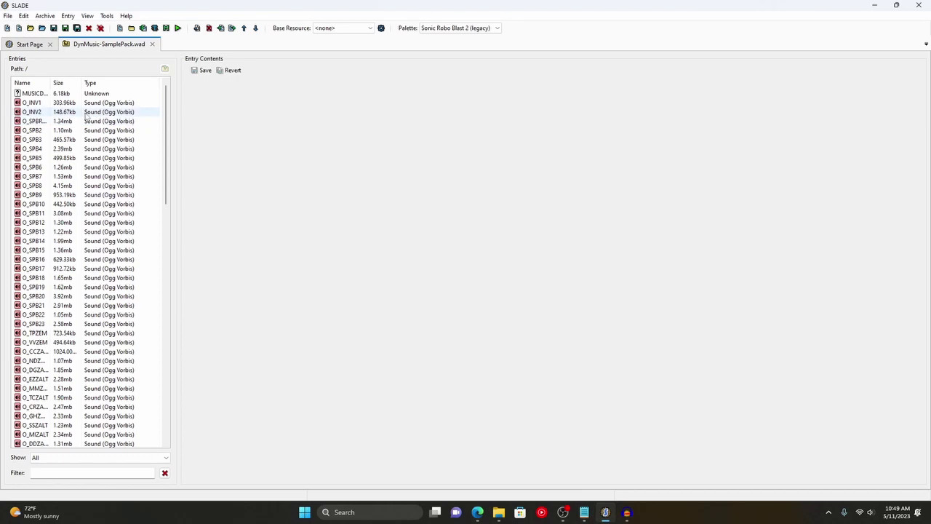
scroll(97, 265, down, 18)
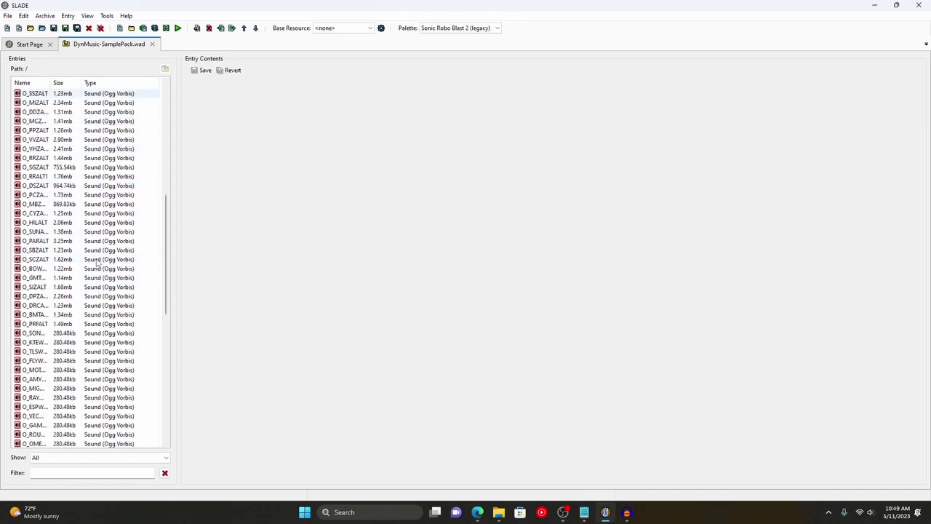
scroll(94, 272, up, 18)
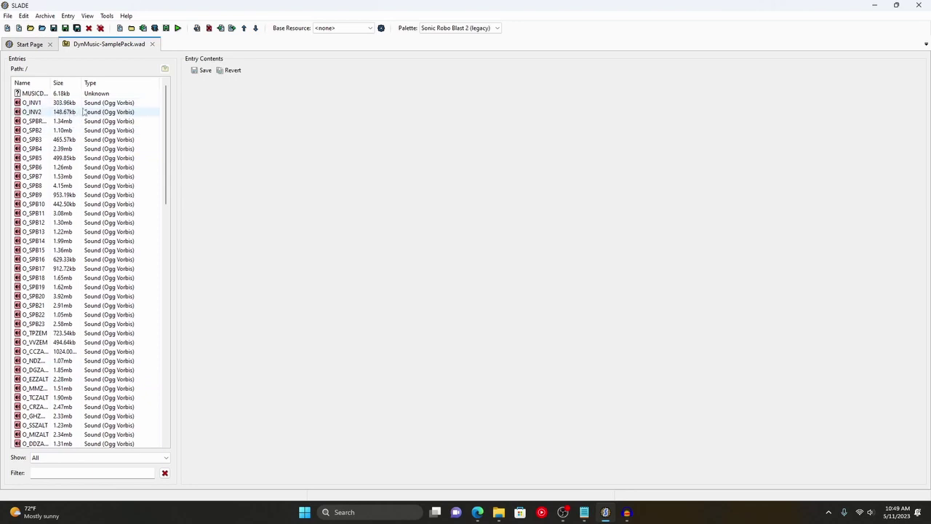
scroll(88, 331, down, 7)
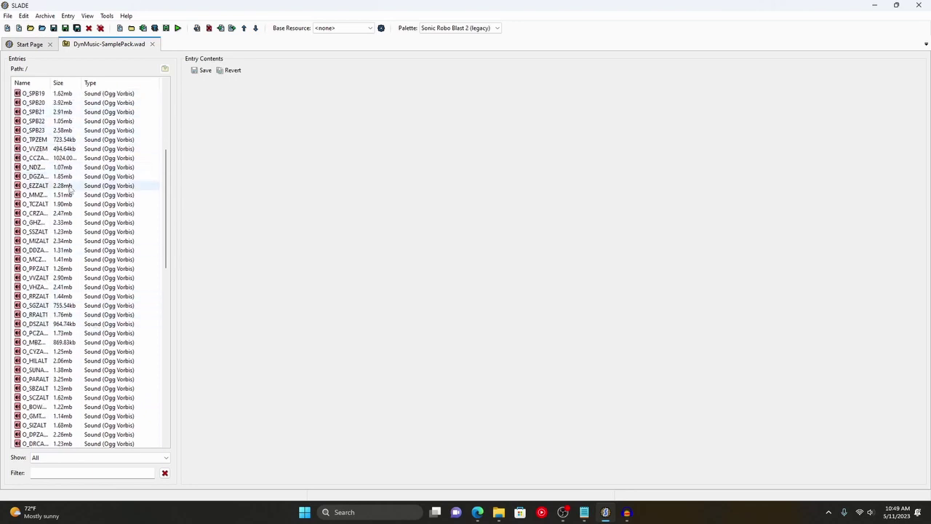
scroll(83, 414, down, 3)
scroll(87, 349, down, 15)
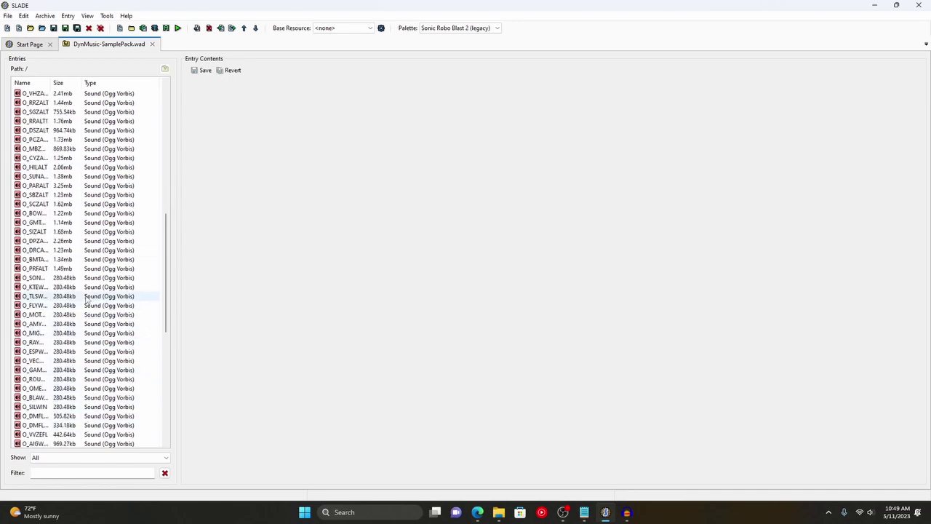
scroll(73, 407, down, 3)
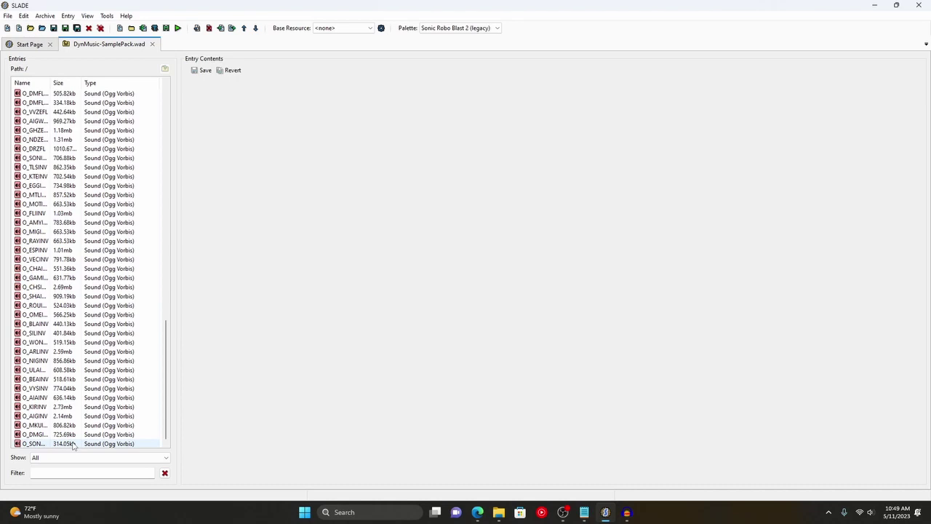
View the sound details of the last entry, O_SONWIN, and of O_INV1 near the start of the list.
click(72, 443)
scroll(73, 327, up, 20)
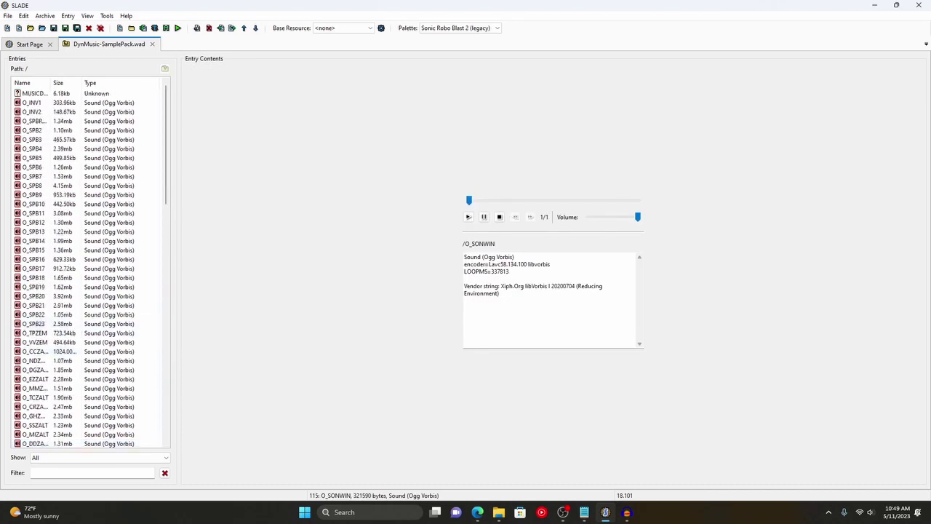
click(102, 112)
click(104, 102)
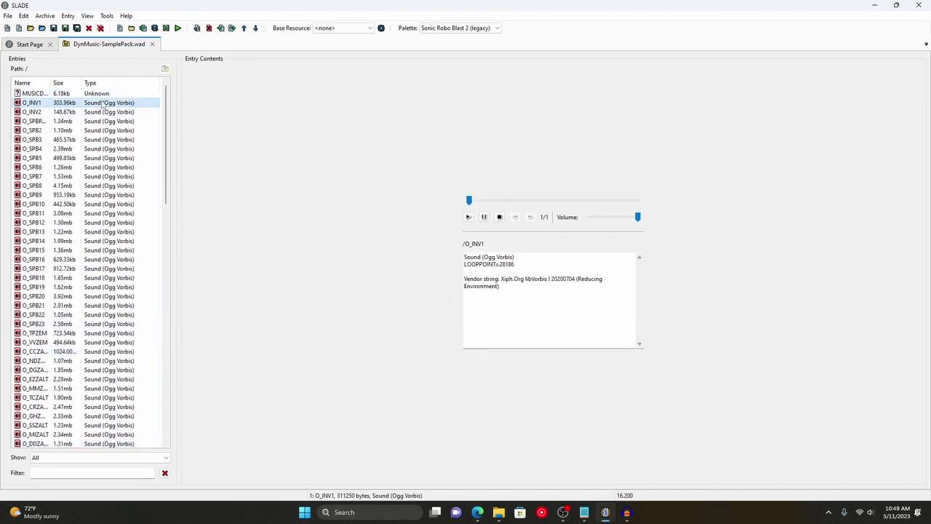
Select O_PRFALT, the last of the ALT entries, as the insertion point and briefly preview its audio.
scroll(60, 323, down, 12)
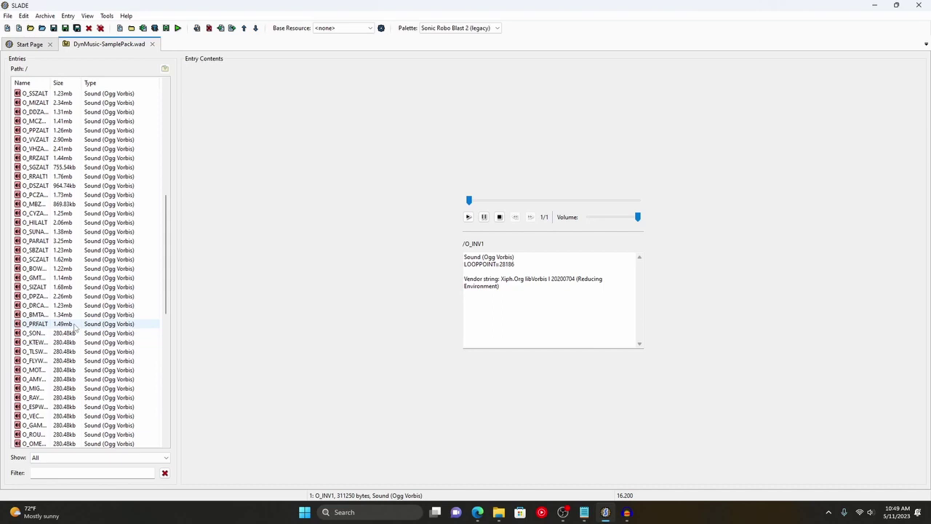
click(74, 326)
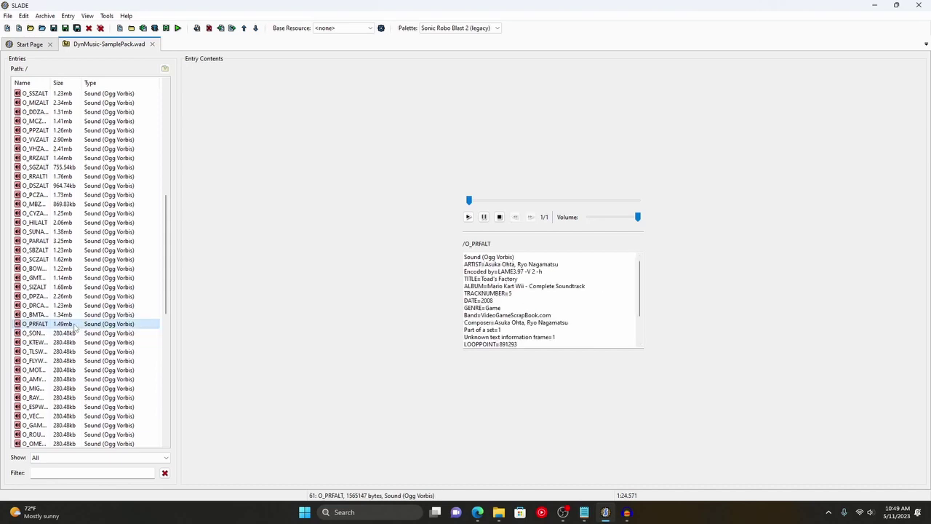
click(468, 218)
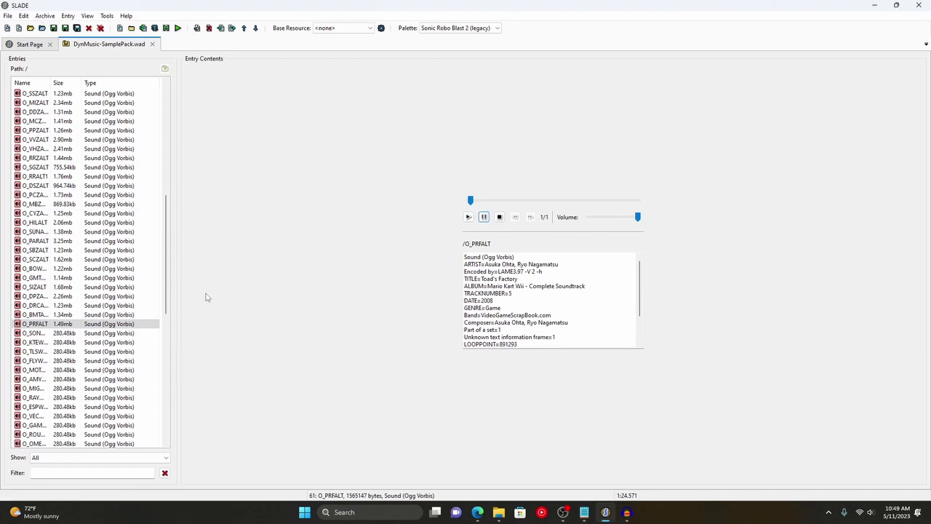
Import O_KODALT.ogg from the Desktop's kart music folder into the WAD after O_PRFALT.
click(143, 29)
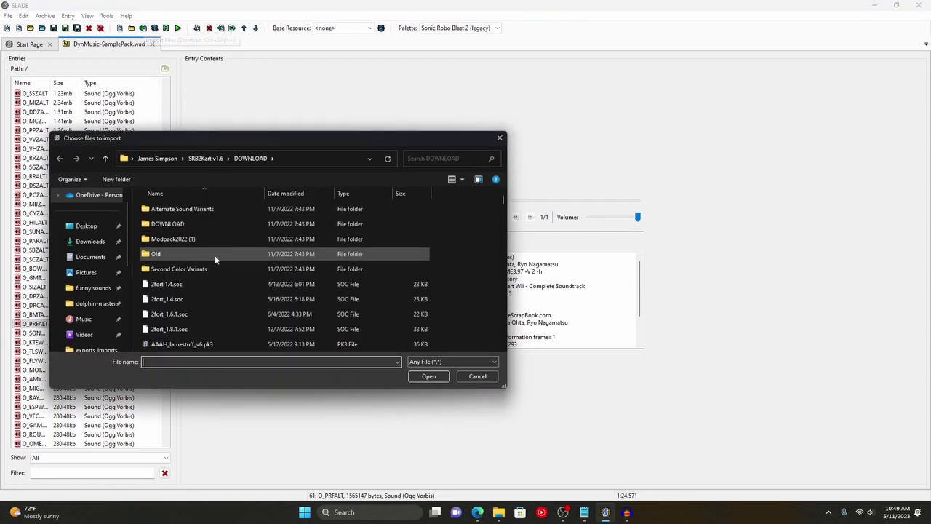
click(85, 226)
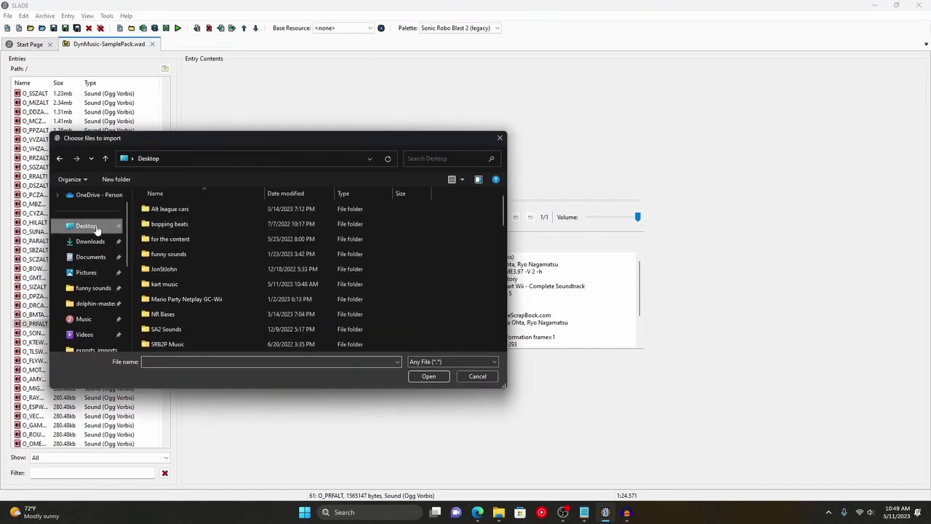
scroll(185, 263, up, 1)
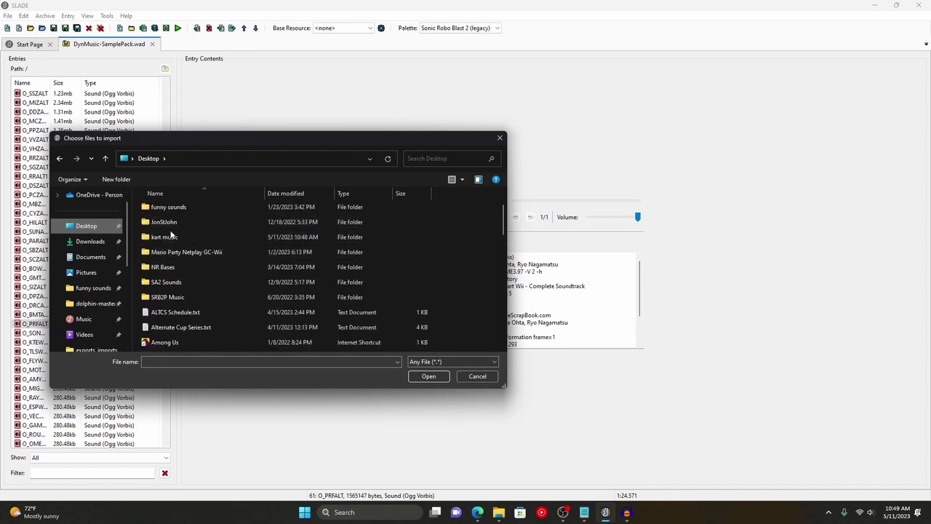
double_click(172, 224)
scroll(217, 276, down, 15)
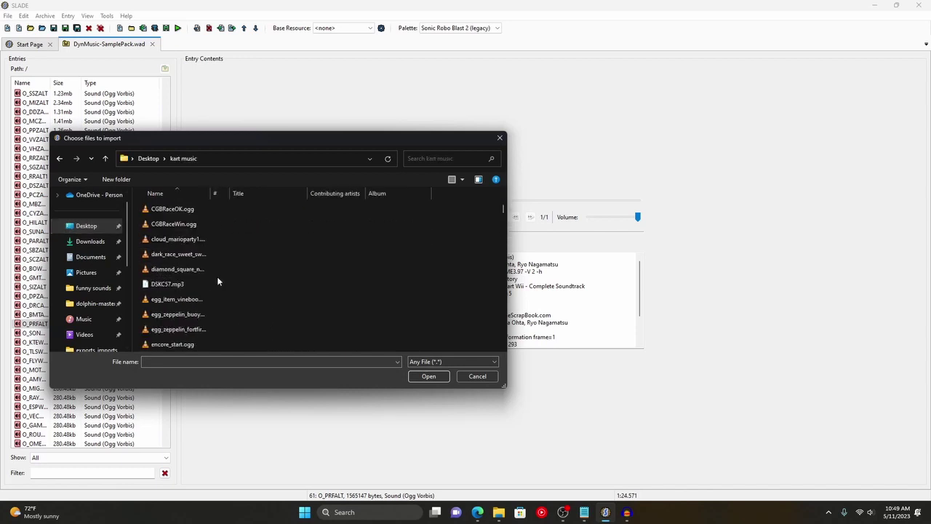
scroll(215, 275, down, 10)
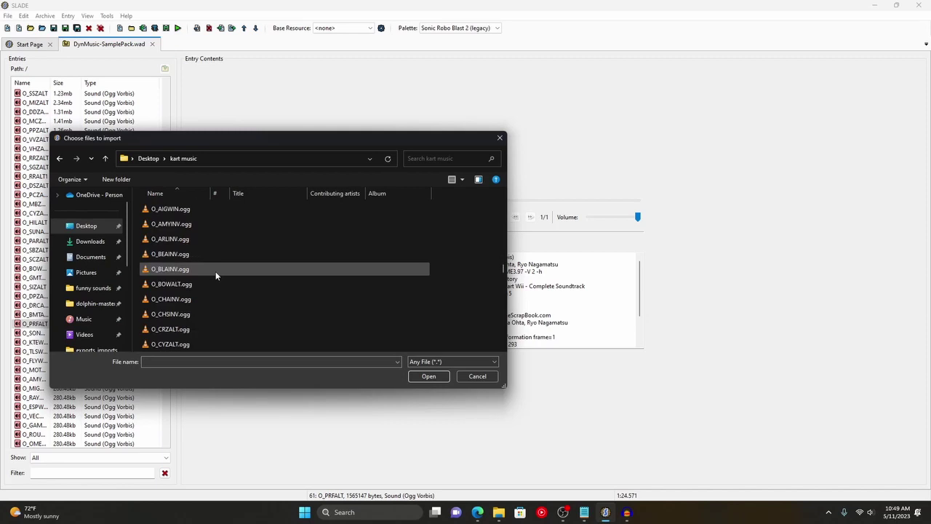
click(232, 299)
click(423, 377)
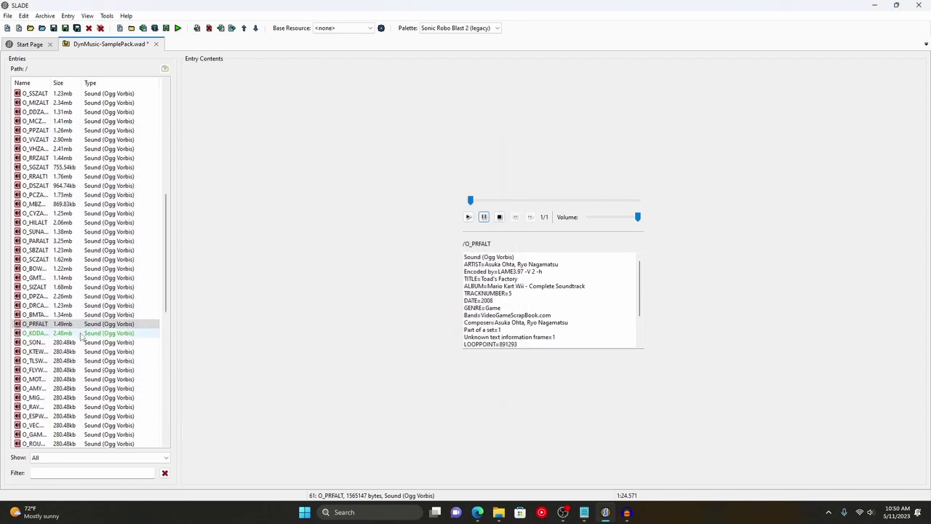
Check the imported O_KODALT entry's tags and briefly play its audio, then return to the start of the entry list.
click(80, 333)
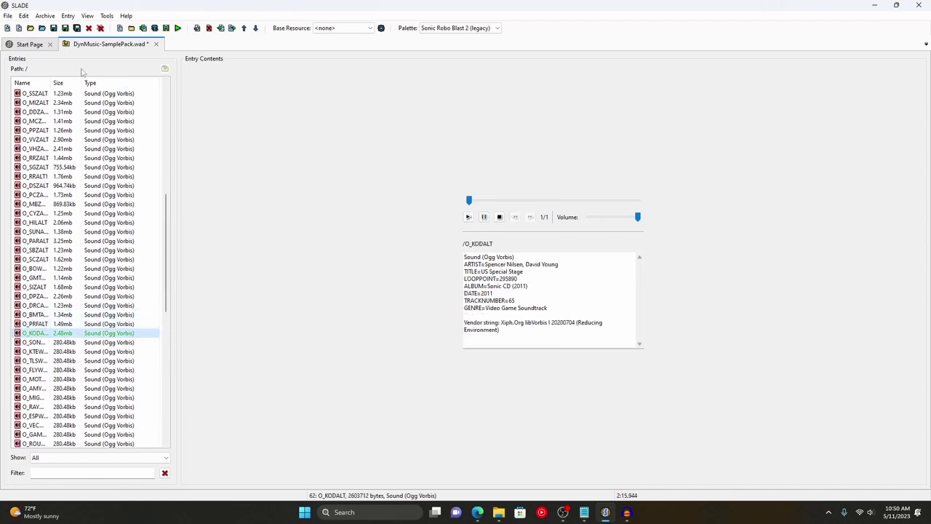
click(468, 216)
click(483, 217)
scroll(93, 163, up, 4)
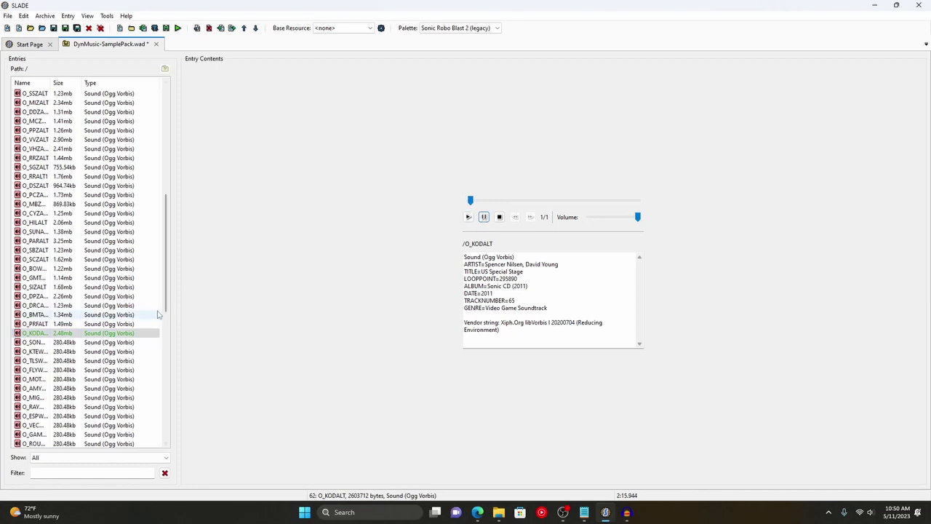
scroll(93, 163, up, 8)
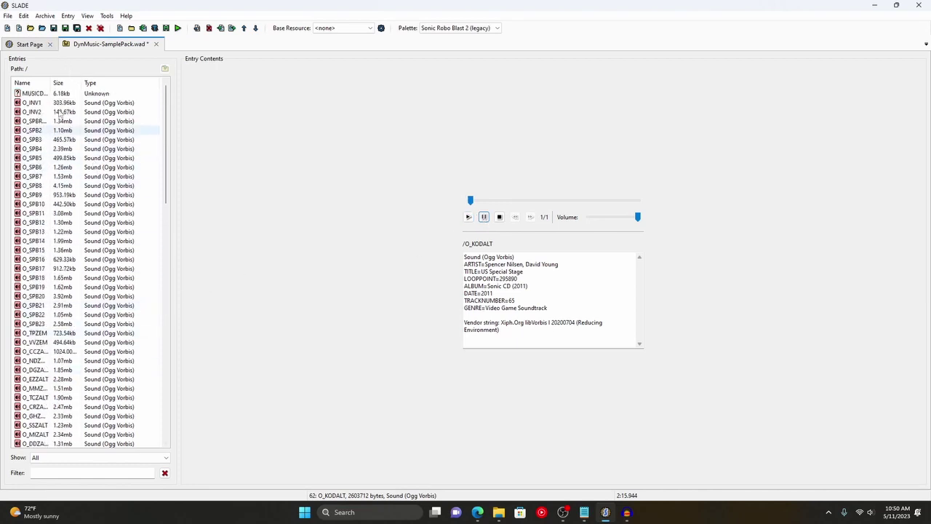
Open the MUSICDEF entry as text and go to the PRFALT definition at the end of the ALT tracks.
click(73, 94)
click(216, 70)
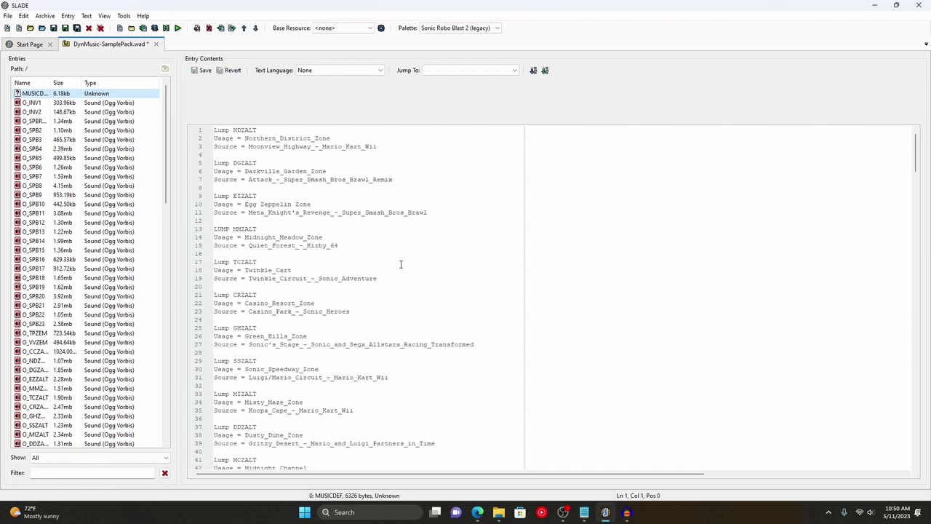
scroll(357, 234, down, 20)
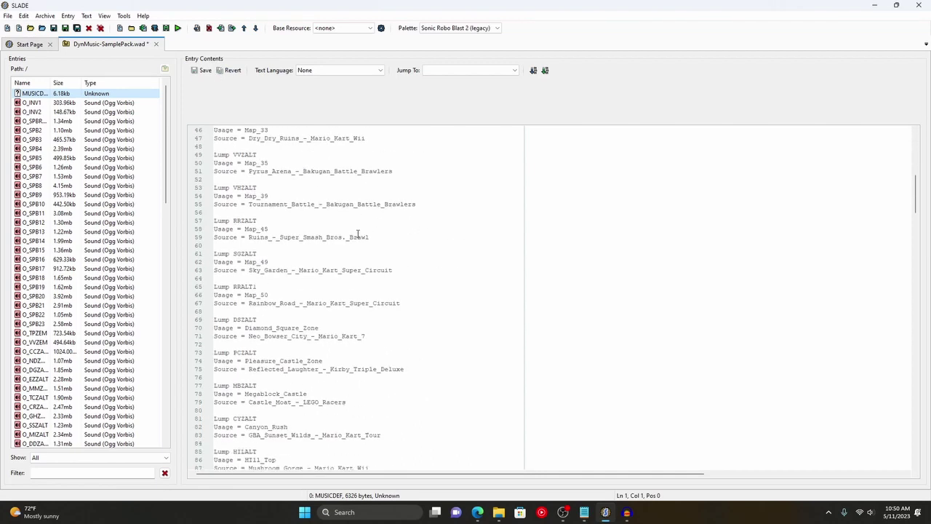
scroll(357, 230, down, 8)
scroll(357, 233, up, 6)
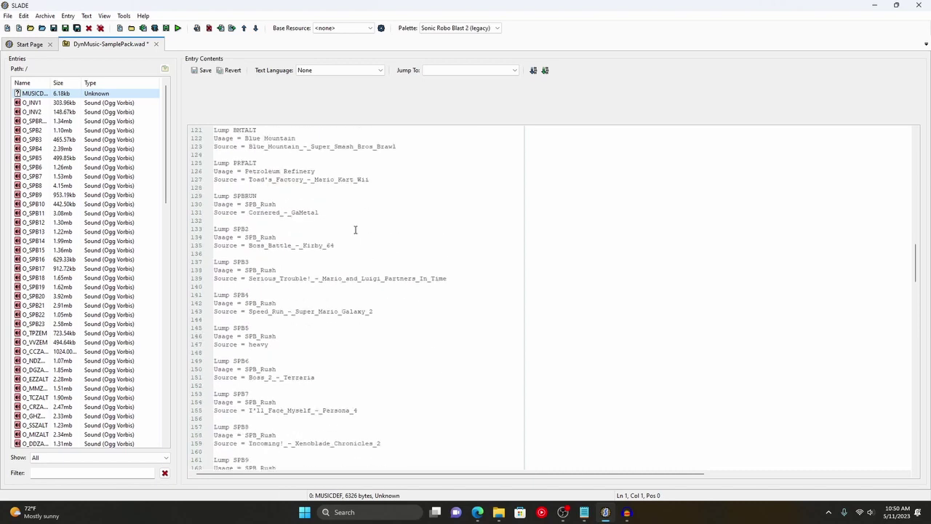
Add a KODALT lump after PRFALT with usage Kodachrome Palace and source US_Special_Stage_-_Sonic_CD, and save the WAD.
click(391, 277)
key(Return)
key(Return)
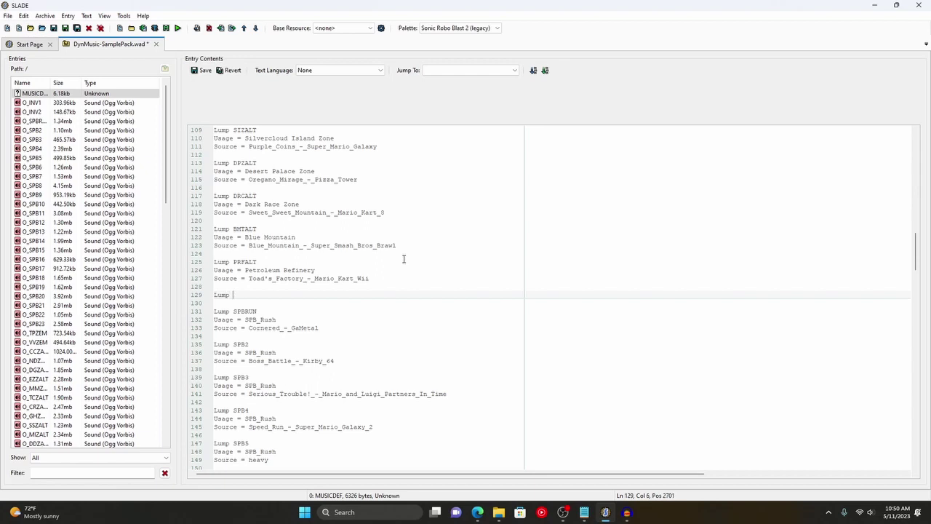
text(ALT)
key(Return)
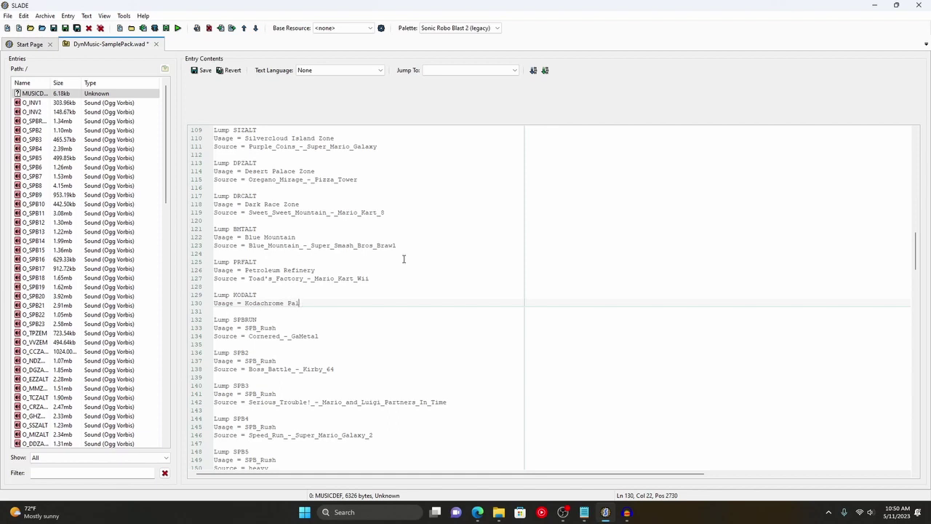
key(Return)
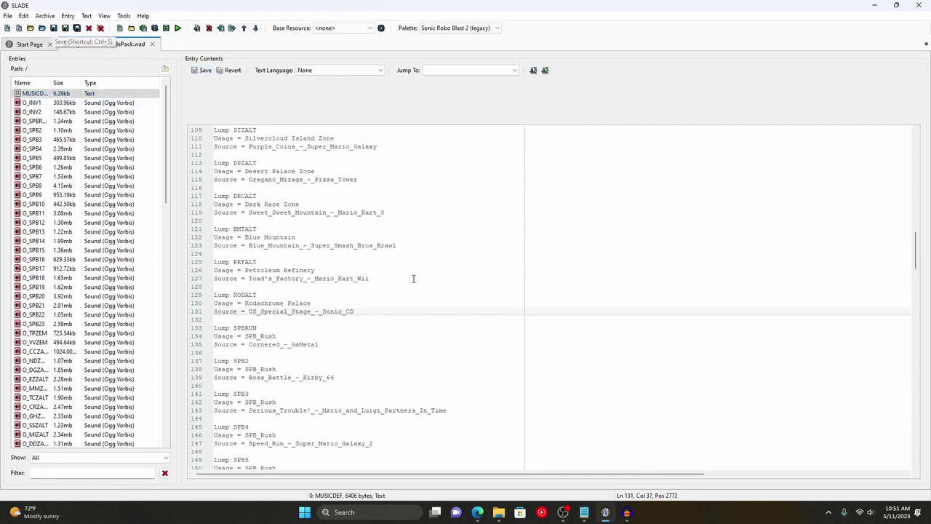
View the map music lines in dynmusic.cfg in Notepad and look up Kodachrome Void Zone's map number on the SRB2 Wiki in the browser.
click(586, 512)
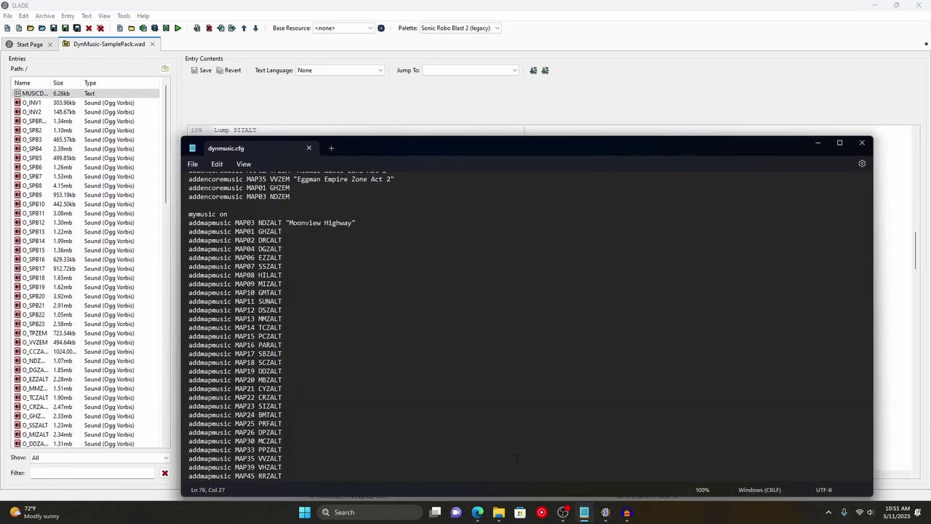
scroll(315, 392, down, 1)
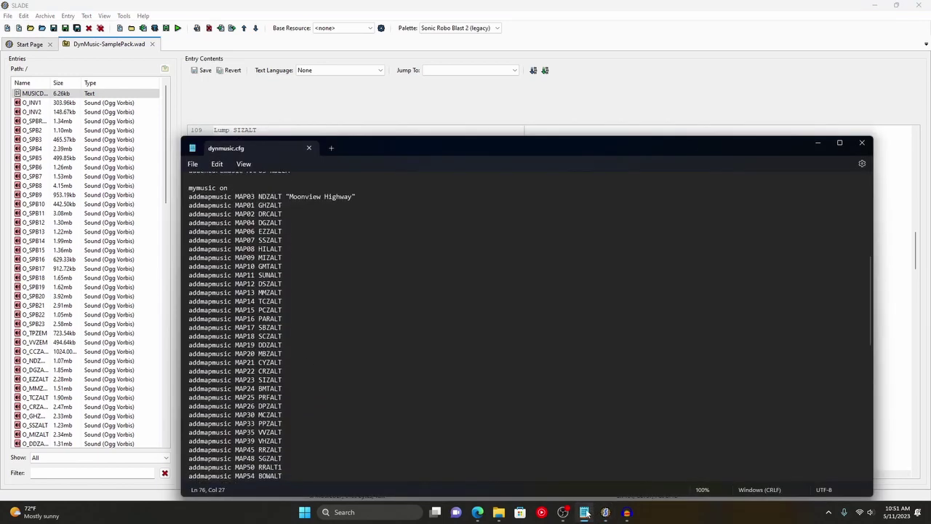
click(479, 512)
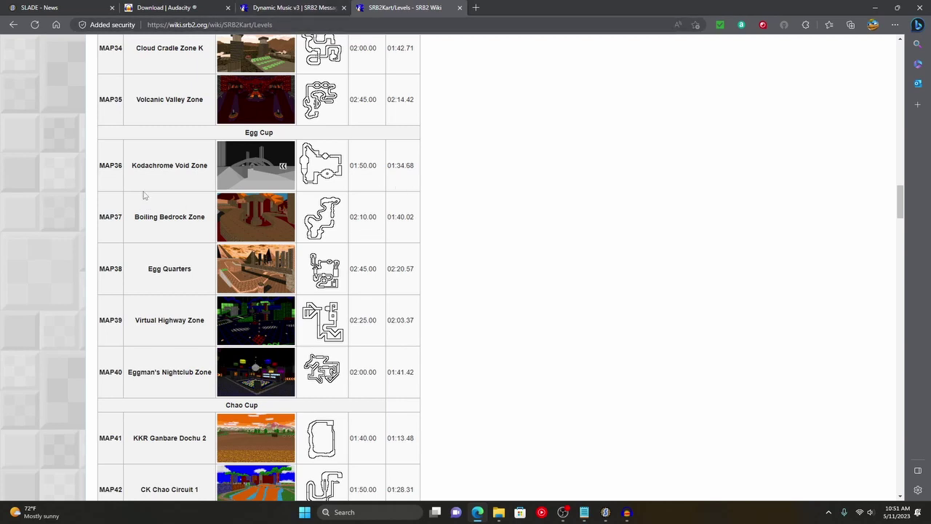
click(605, 517)
Add the line "addmapmusic MAP36 KODALT" after the MAP35 line in dynmusic.cfg in Notepad, then save and close the file.
click(584, 513)
scroll(293, 355, down, 2)
scroll(293, 354, down, 1)
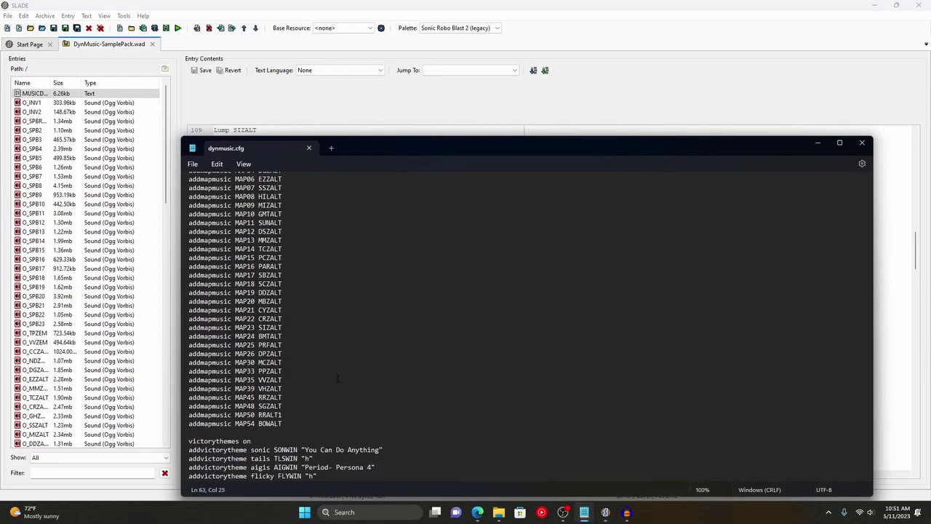
key(Return)
text(addmapmusic MAP36 KODALT)
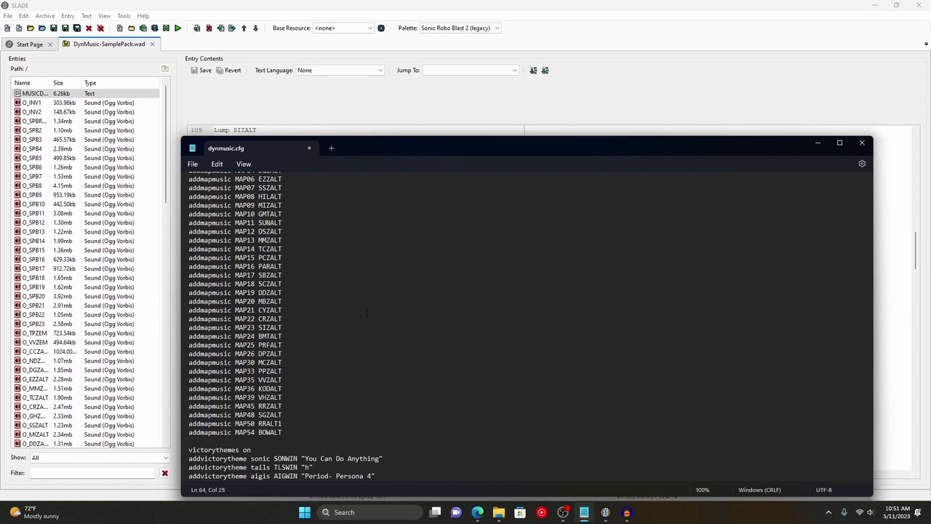
click(862, 142)
click(447, 345)
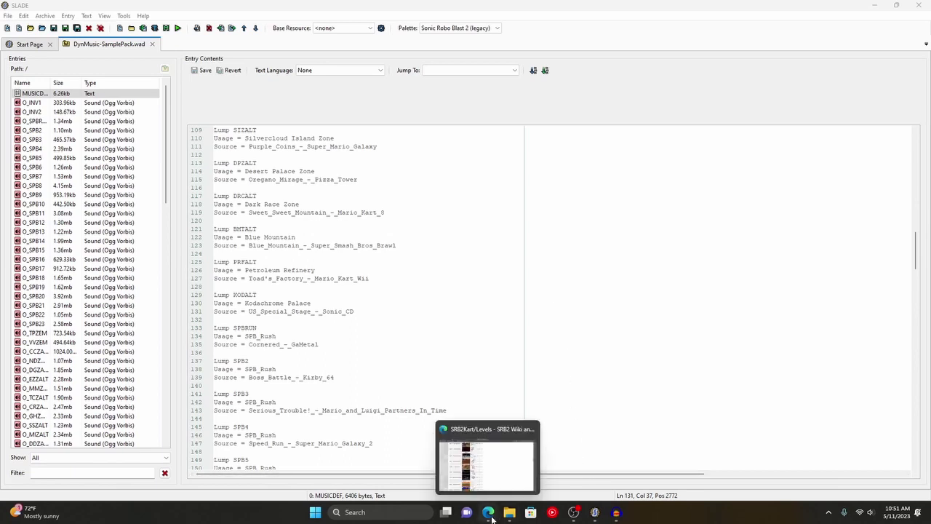
Launch SRB2Kart from its SRB2Kart v1.6 folder in File Explorer.
mouse_move(507, 516)
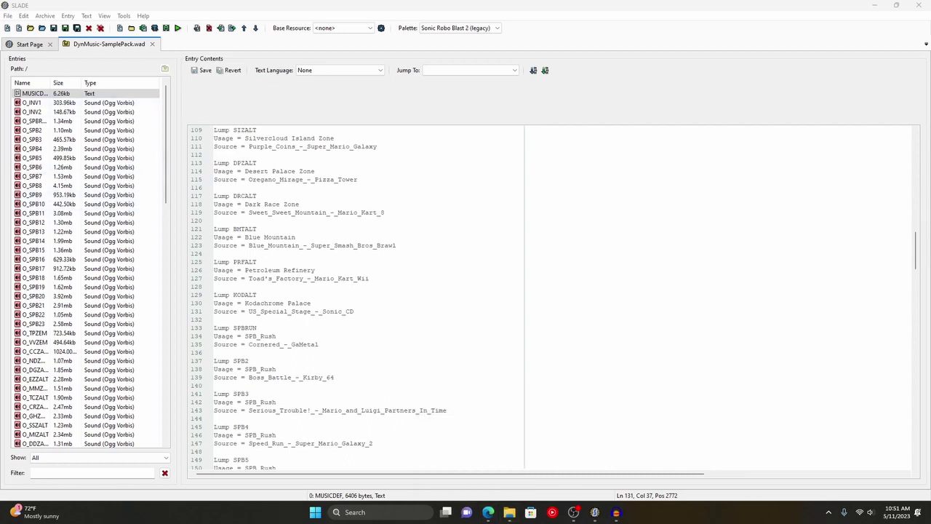
click(511, 514)
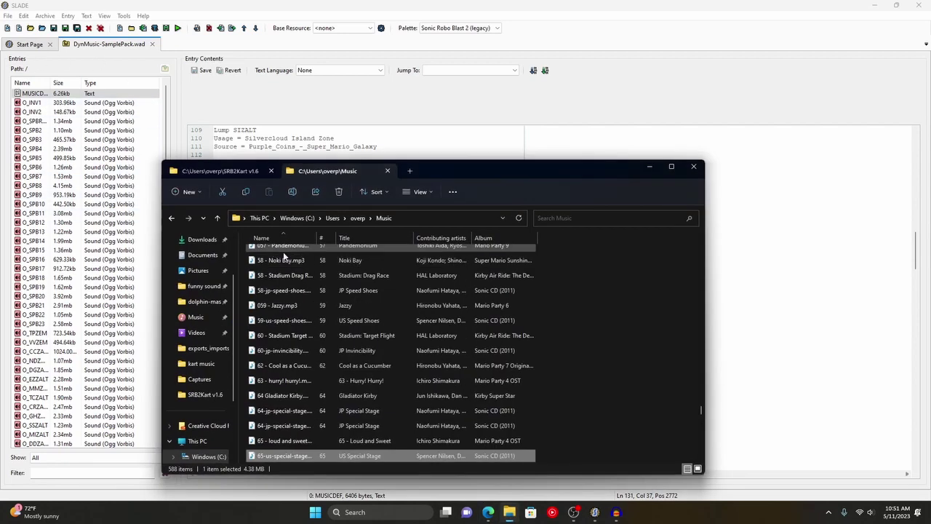
click(216, 169)
scroll(327, 375, down, 10)
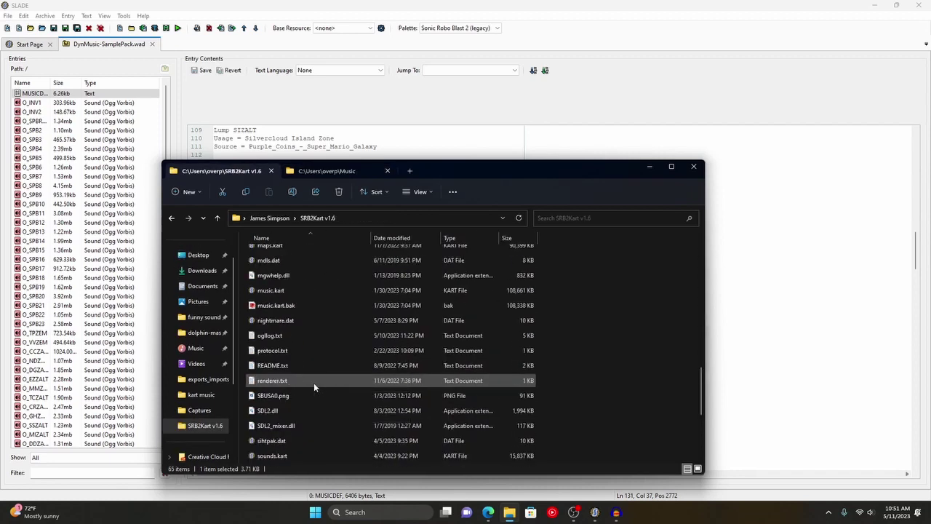
scroll(313, 383, down, 4)
double_click(319, 366)
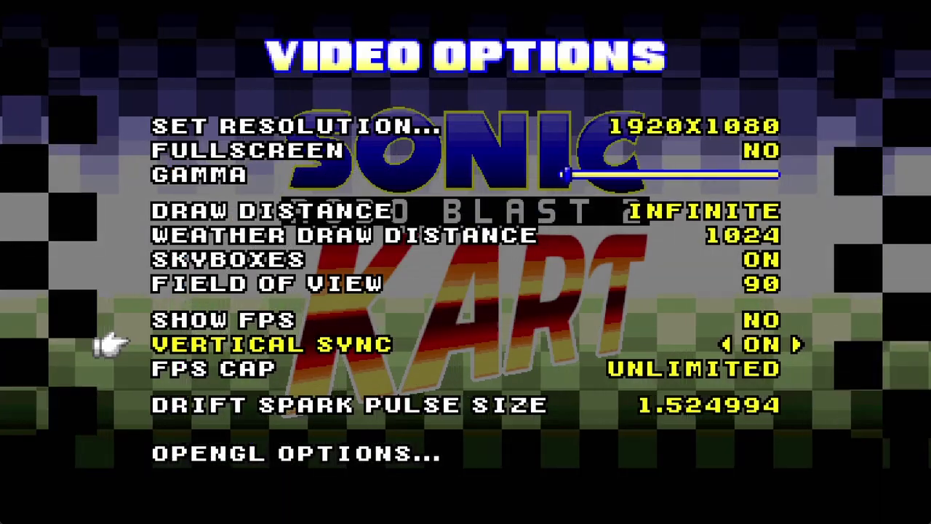
Compare the GPU usage in Task Manager with the game's Vertical Sync turned on and off, leaving it on.
key(ctrl+shift+Escape)
drag(269, 79, 380, 88)
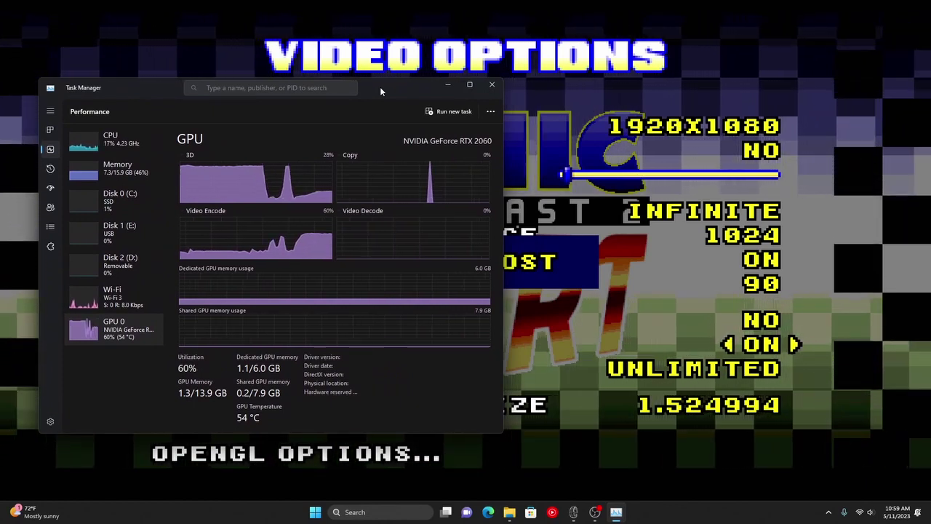
click(516, 112)
key(Right)
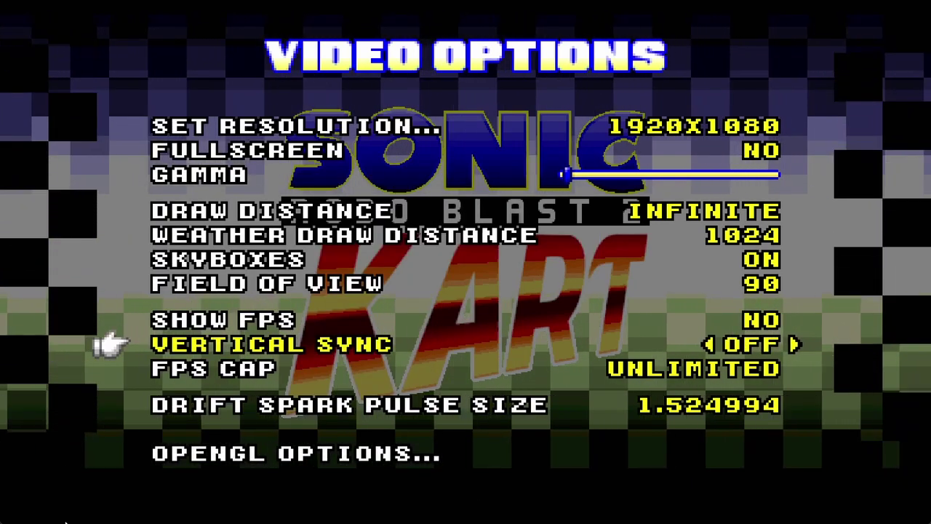
key(alt+Tab)
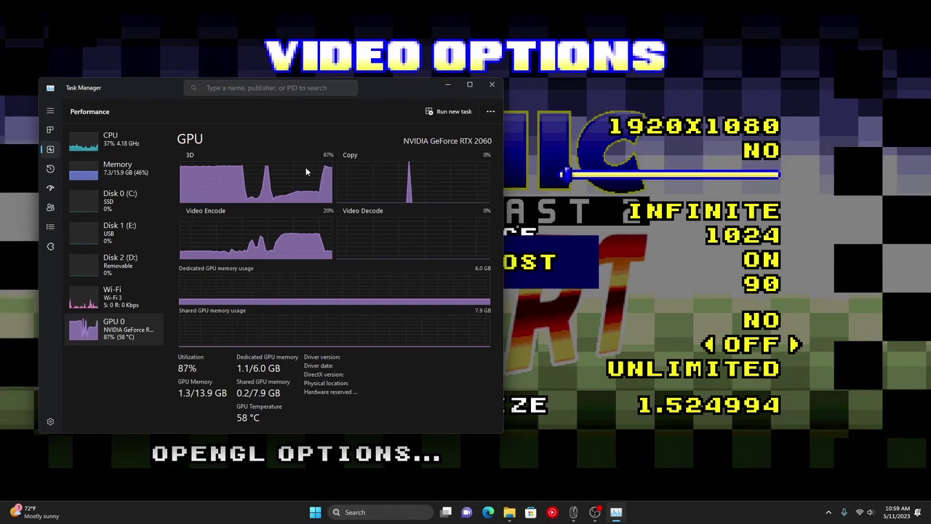
click(847, 217)
key(Right)
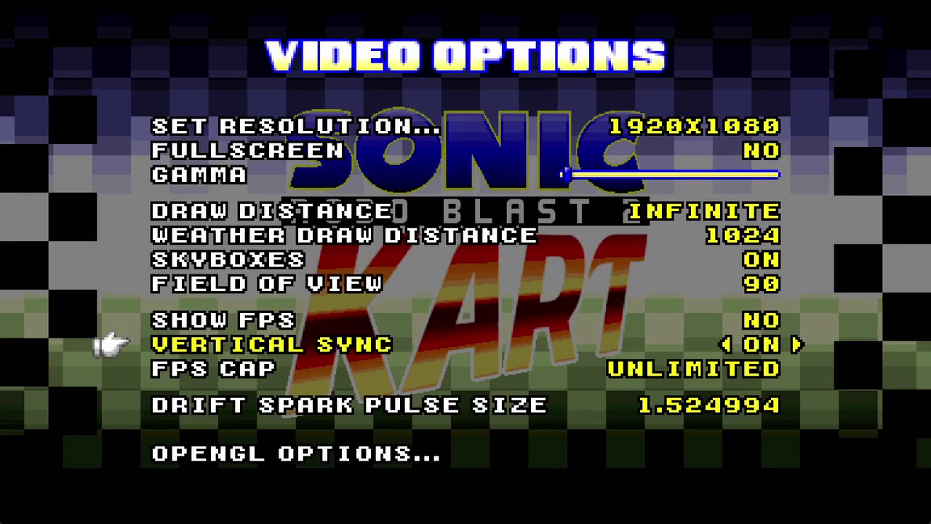
key(alt+Tab)
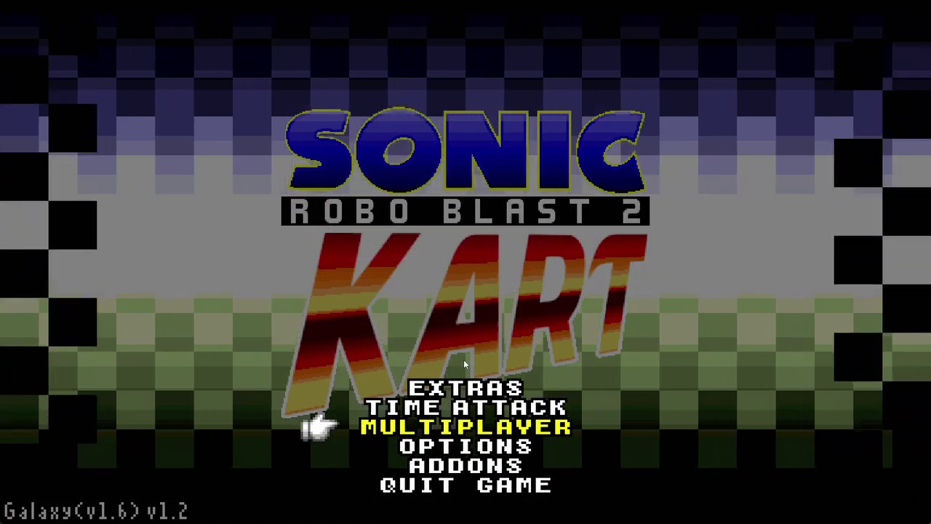
Search the DOWNLOAD addons folder for dynm, load kl_DynMusic-v3.wad and return to the main menu.
key(Down)
key(Down)
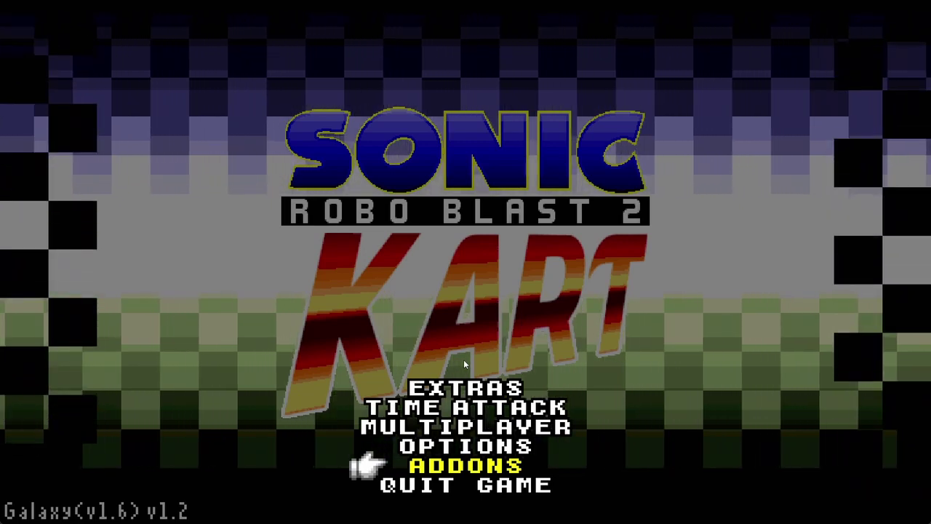
key(Return)
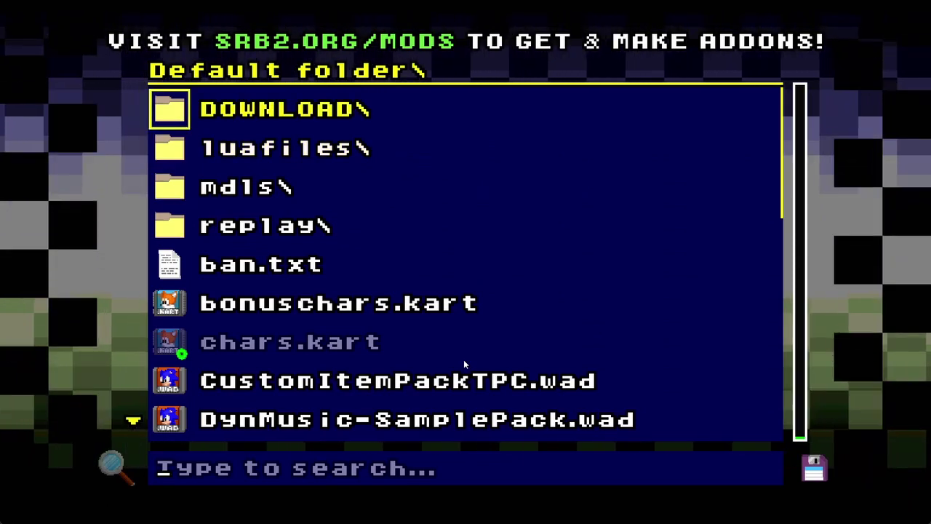
key(Return)
text(dynmsu)
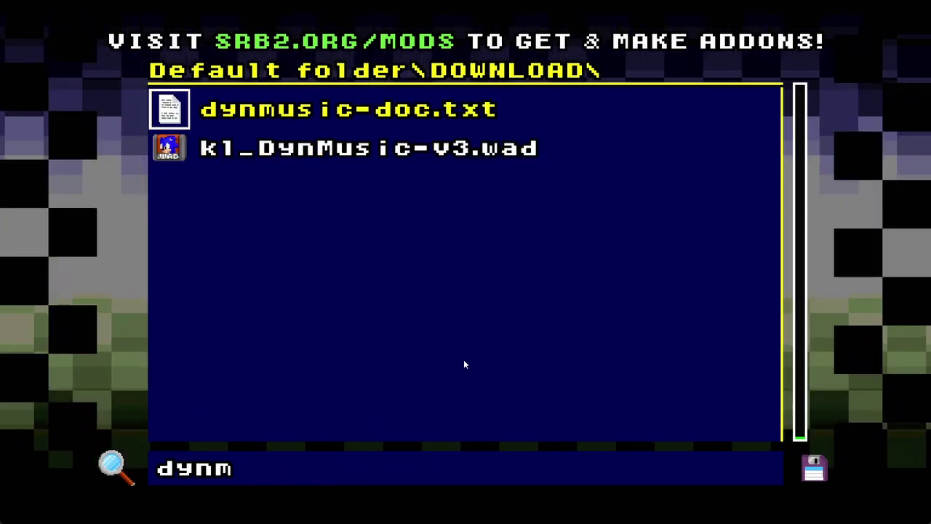
key(Return)
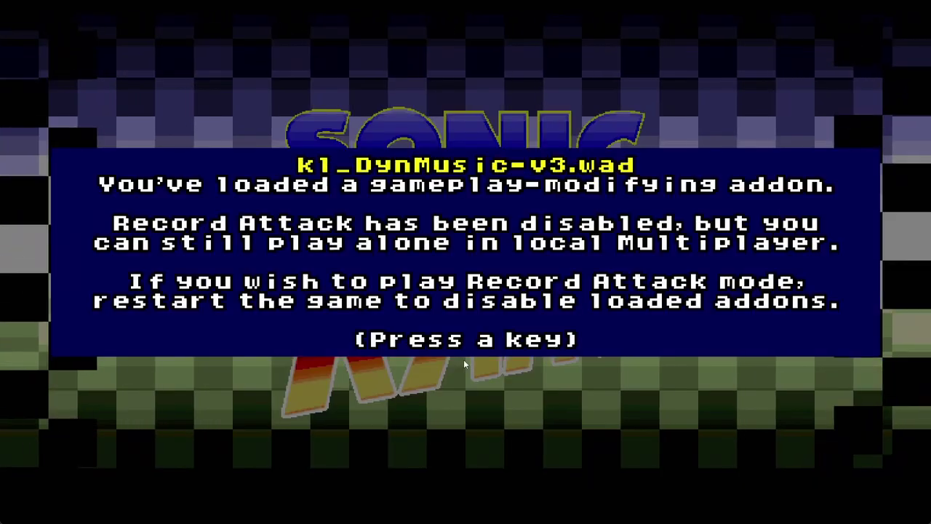
key(Escape)
key(Escape)
Open the setup for hosting an offline multiplayer game.
key(Up)
key(Up)
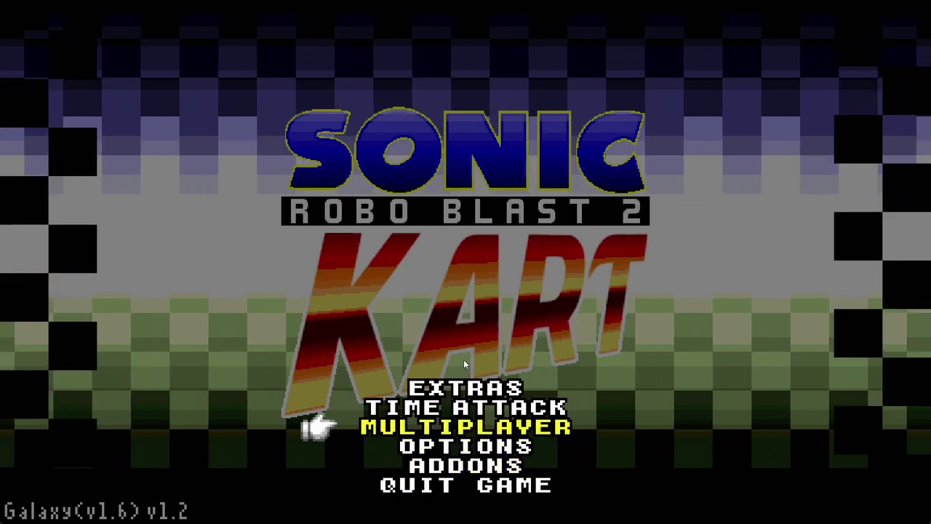
key(Up)
key(Down)
key(Return)
key(Down)
key(Down)
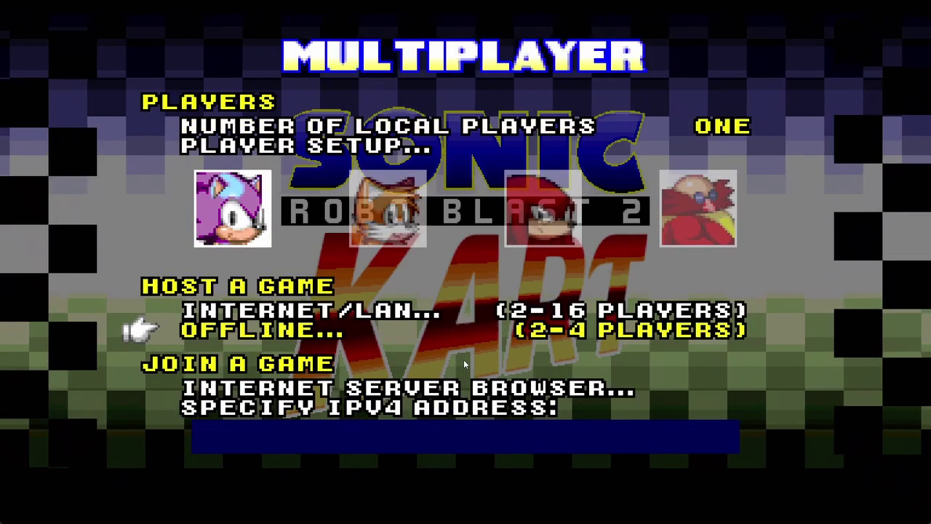
key(Return)
Choose Kodachrome Void Zone as the level and start the offline race.
key(Down)
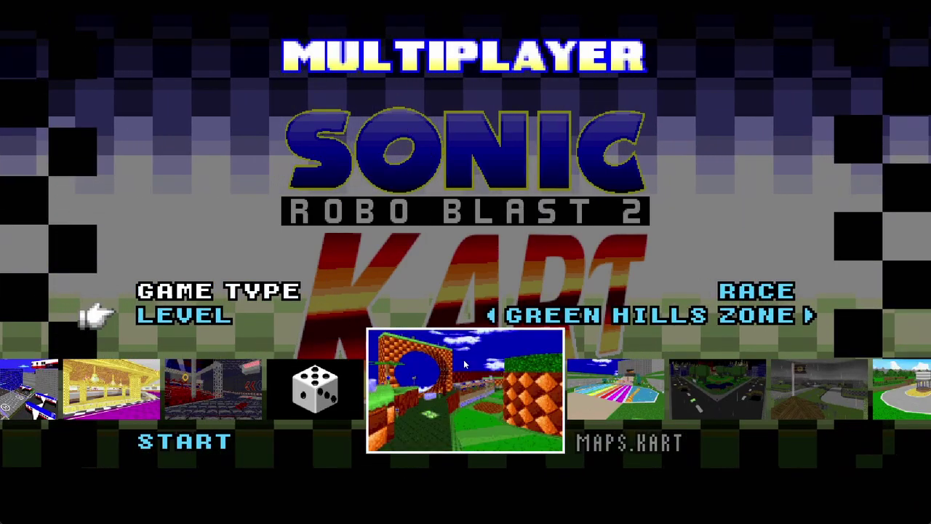
key(Right)
key(Right)
key(Right)
key(Right)
key(Right)
key(Right)
key(Right)
key(Right)
key(Right)
key(Right)
key(Right)
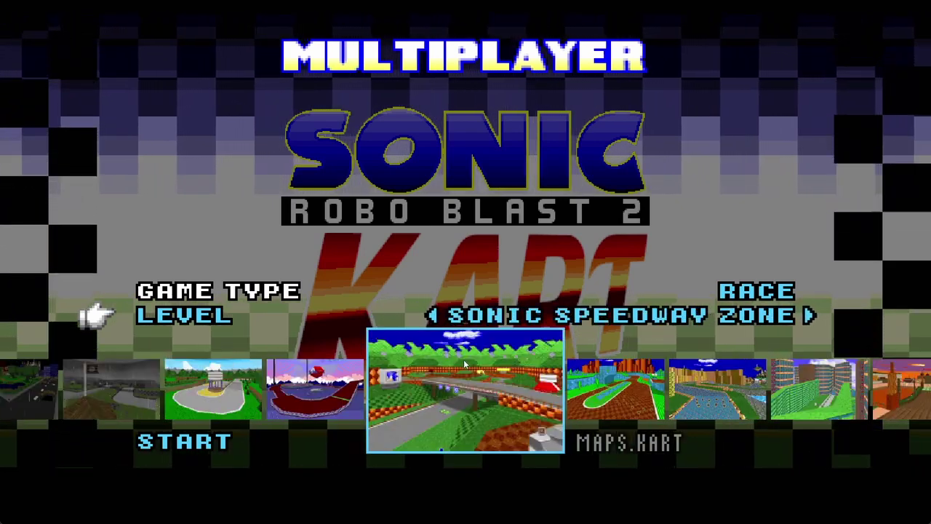
key(Right)
key(Right)
key(Right)
key(Right)
key(Right)
key(Right)
key(Right)
key(Right)
key(Right)
key(Right)
key(Right)
key(Right)
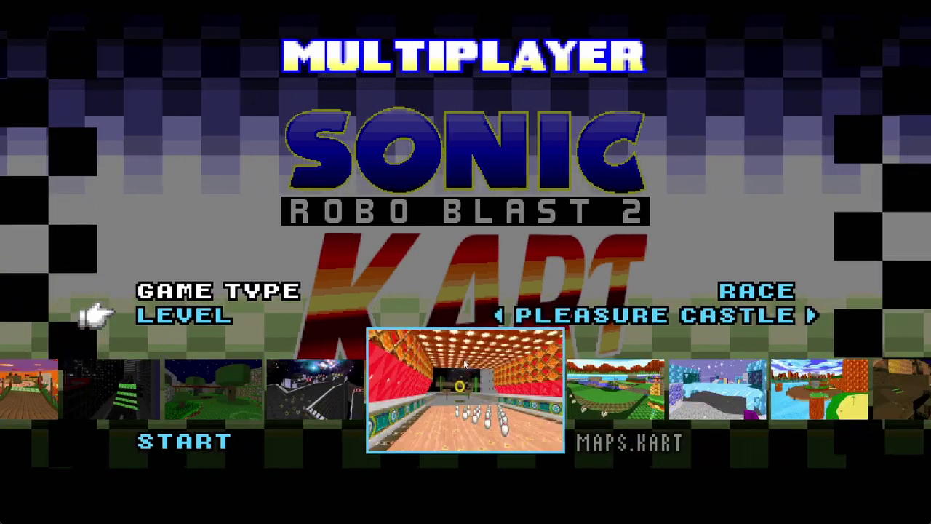
key(Right)
key(Right)
key(Right)
key(Right)
key(Right)
key(Right)
key(Right)
key(Right)
key(Right)
key(Right)
key(Right)
key(Right)
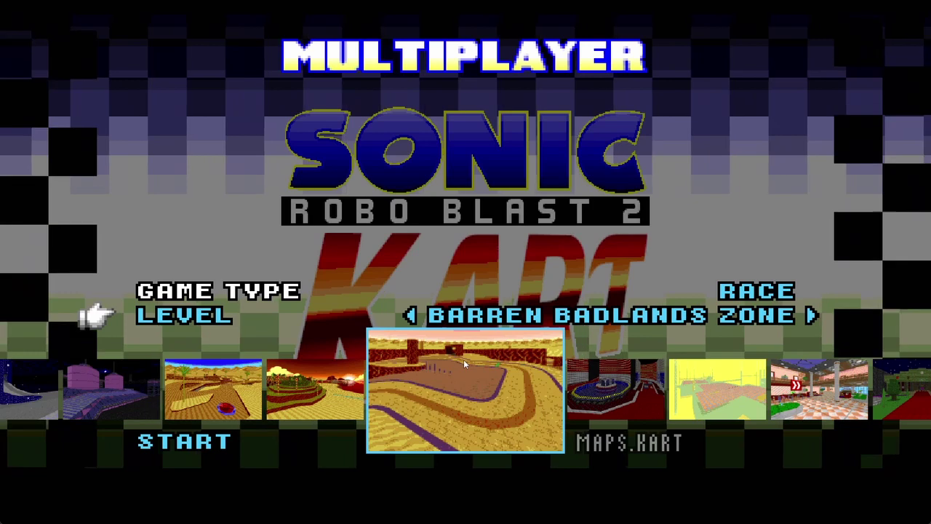
key(Down)
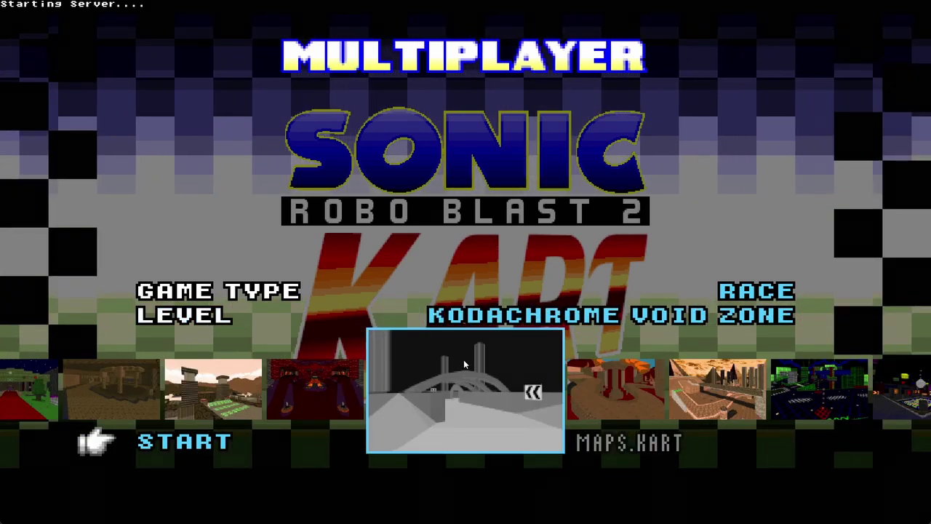
key(Return)
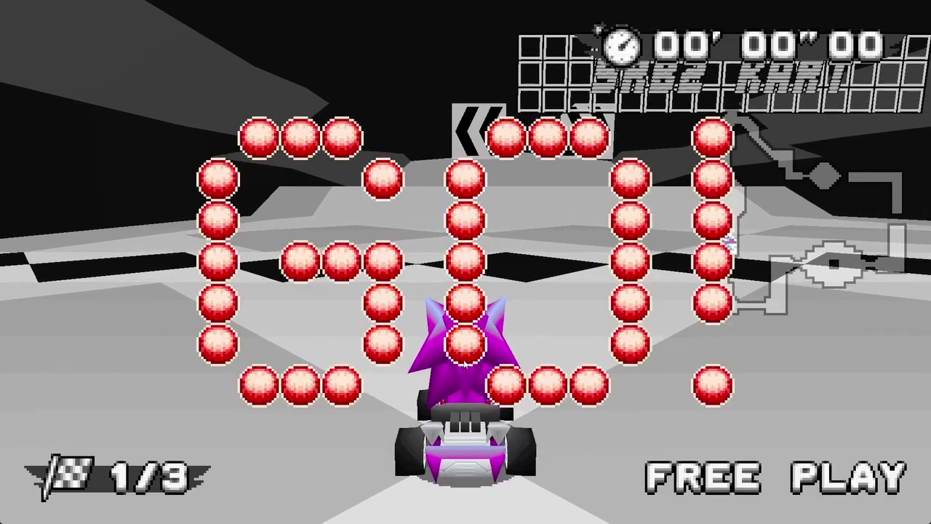
Reload Kodachrome Void Zone through the in-game level change to restart the race.
key(Escape)
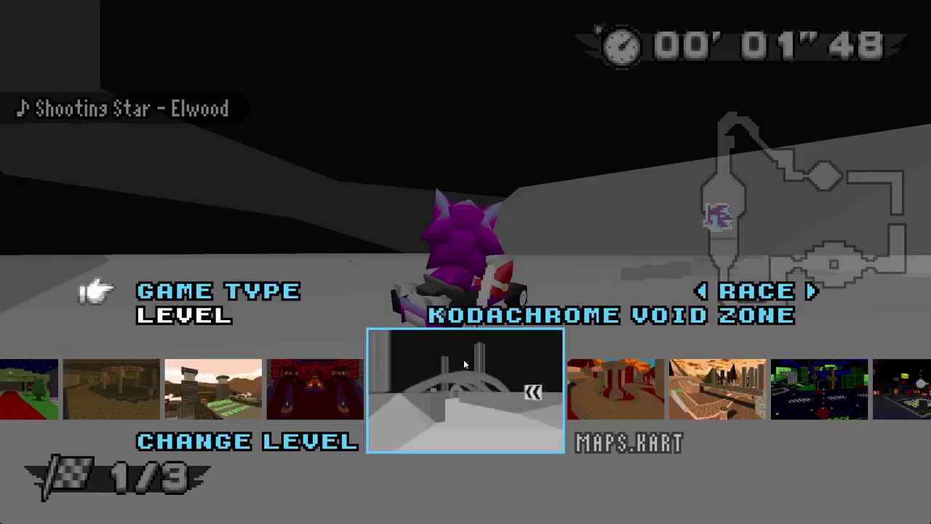
key(Down)
key(Return)
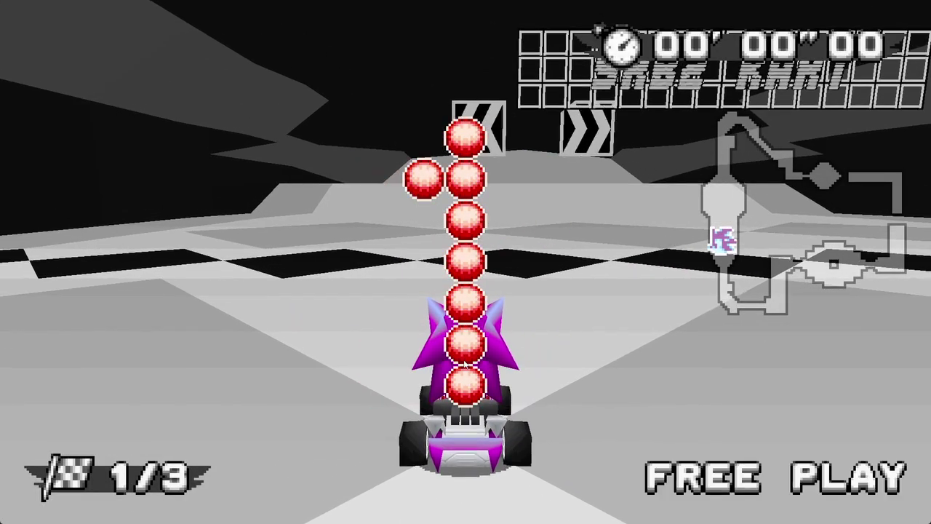
Restart the Kodachrome Void Zone race once more from the in-game menu.
key(a)
key(Escape)
key(Return)
key(Return)
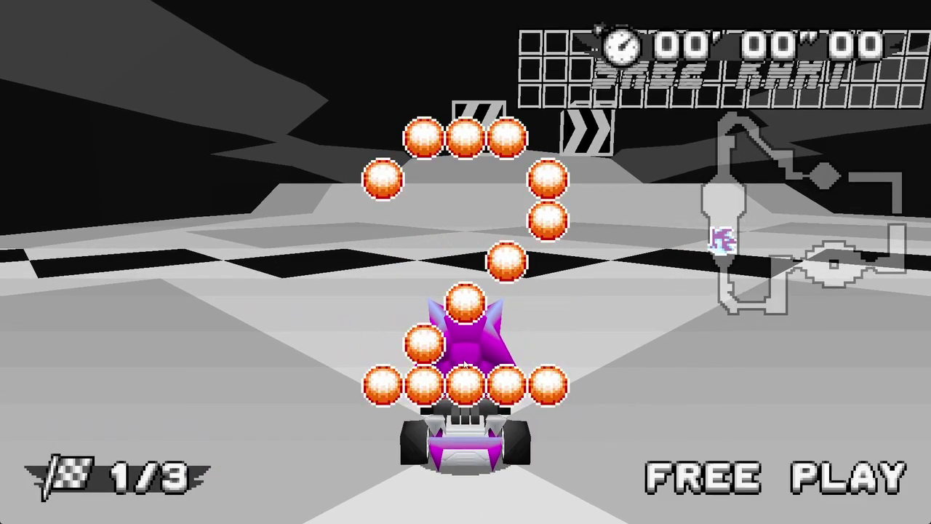
Drive the opening part of Kodachrome Void Zone, collecting an item, to test the custom dynamic music.
key(Left)
key(Left)
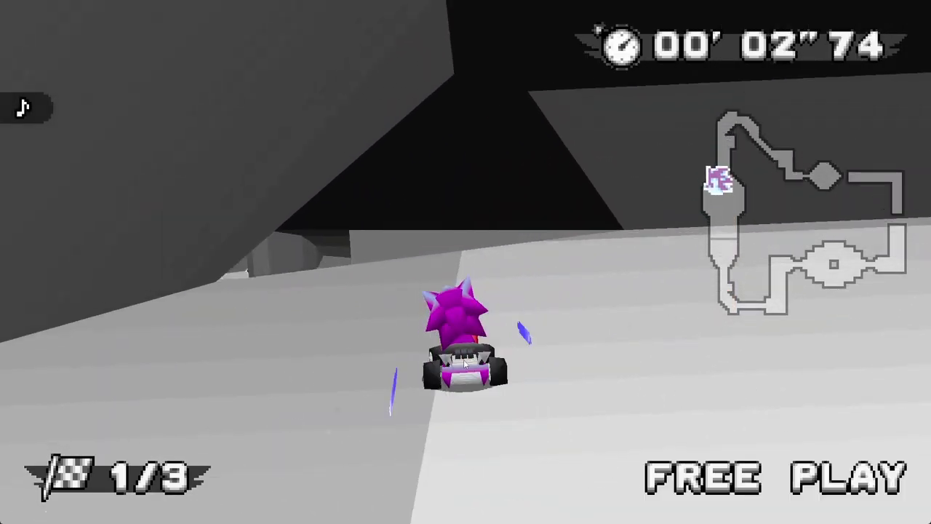
key(Left)
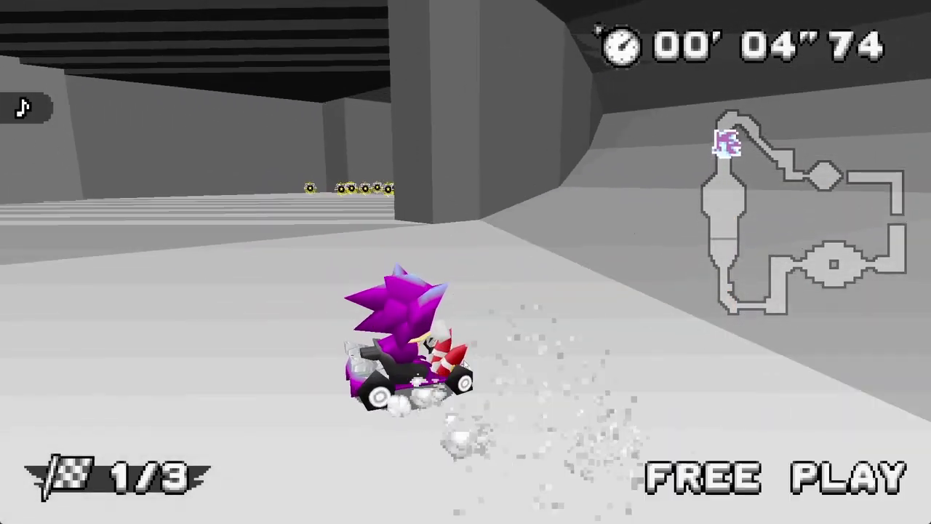
key(Right)
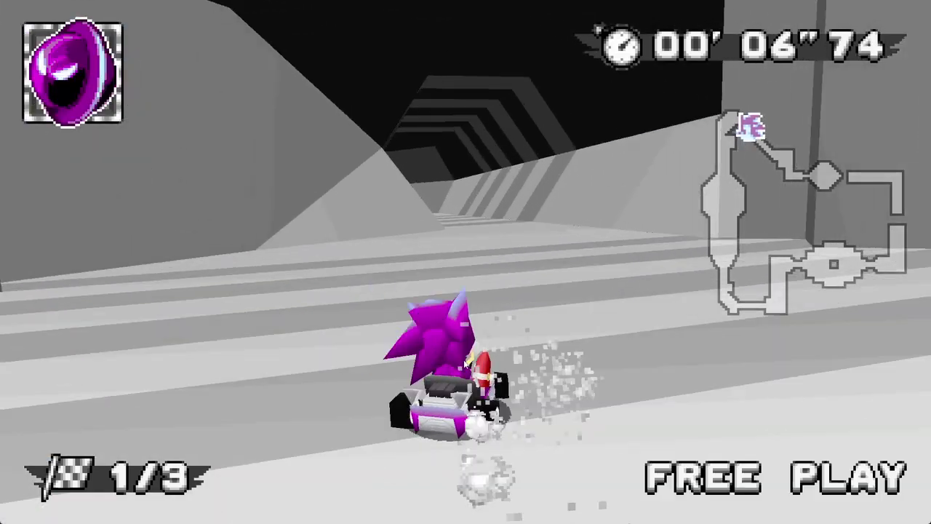
key(Left)
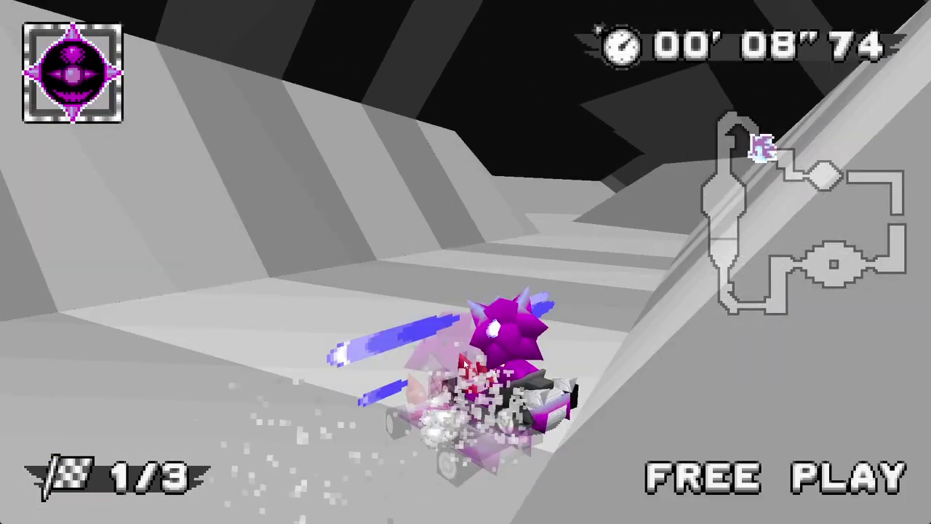
key(Right)
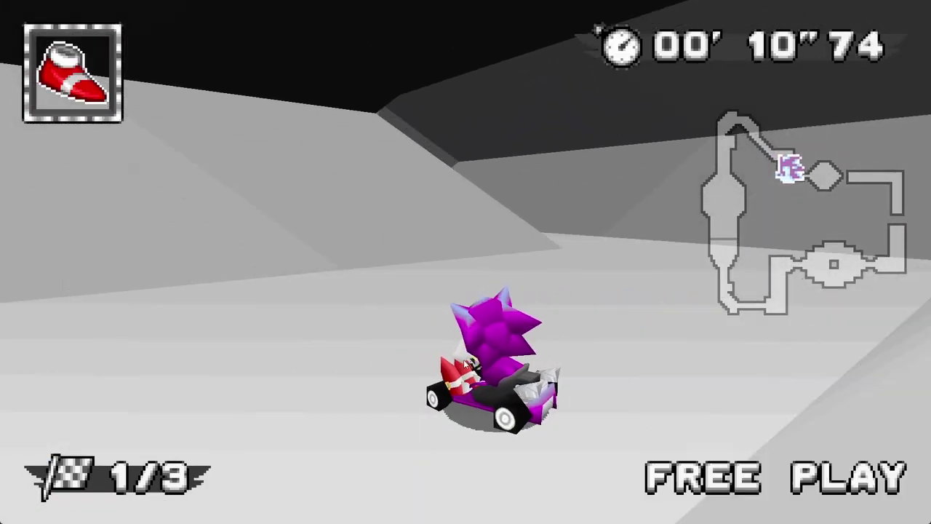
key(Right)
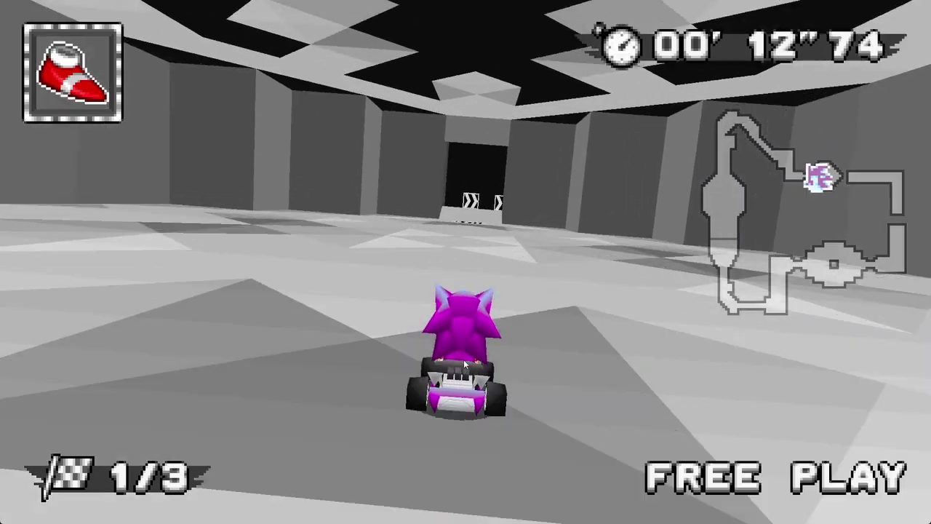
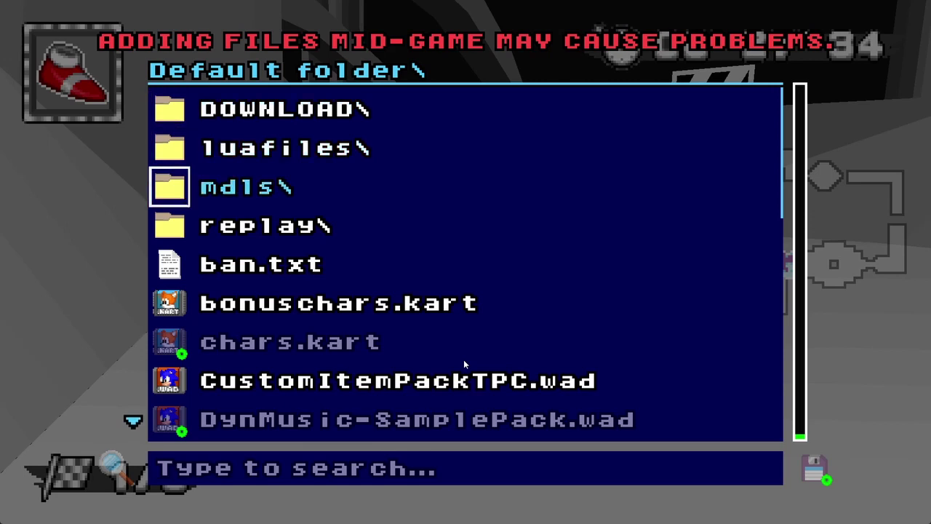
Search the DOWNLOAD addons folder for xitem.
key(Up)
key(Return)
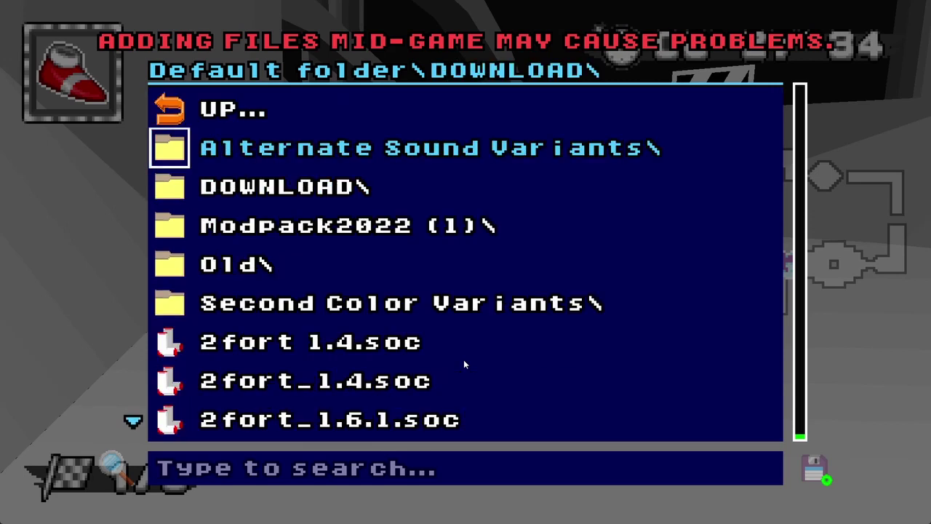
text(xitem)
Load xItemLib_v105.lua from the search results and return to the race.
key(Down)
key(Down)
key(Down)
key(Down)
key(Down)
key(Down)
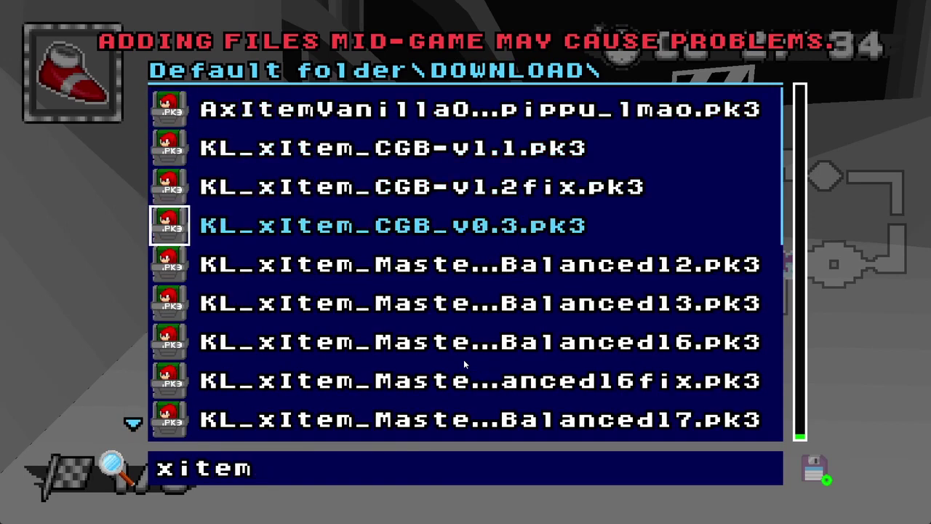
key(Down)
key(Down)
key(Down)
key(Down)
key(Down)
key(Down)
key(Down)
key(Down)
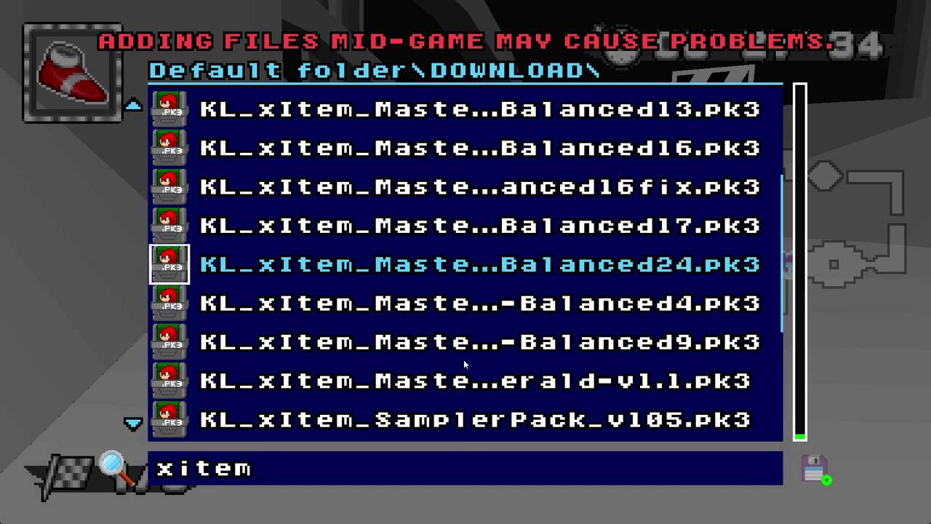
key(Down)
key(Down)
key(Down)
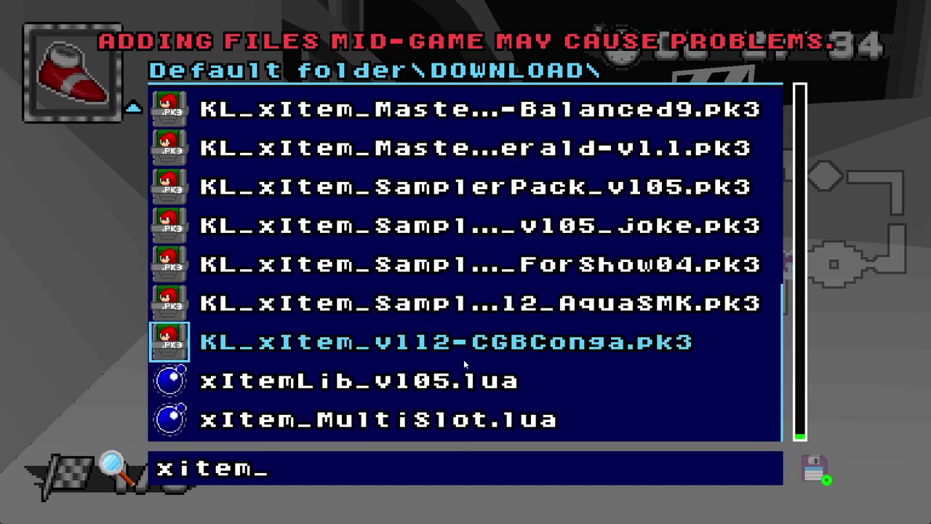
key(Return)
key(Return)
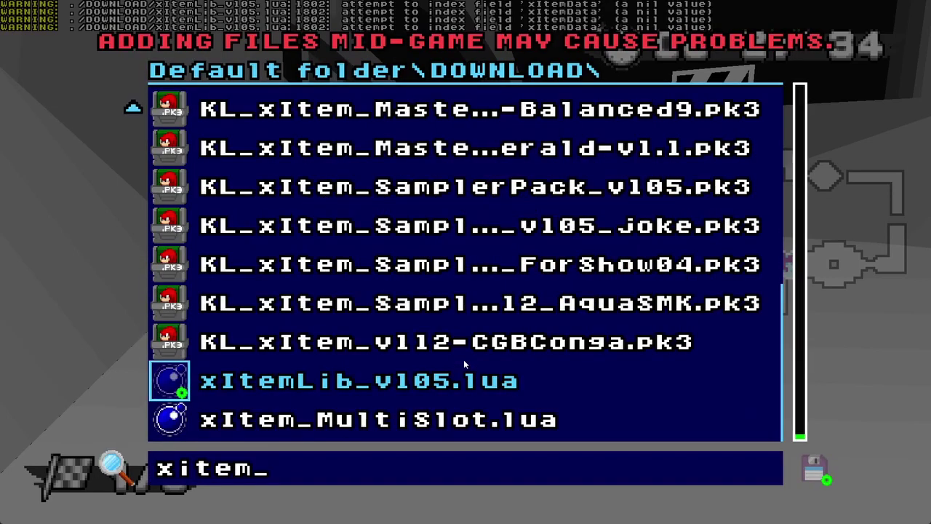
key(Escape)
key(Escape)
Run xitemdebugitem 13 in the console to set the debug item to Thunder Shield.
key(grave)
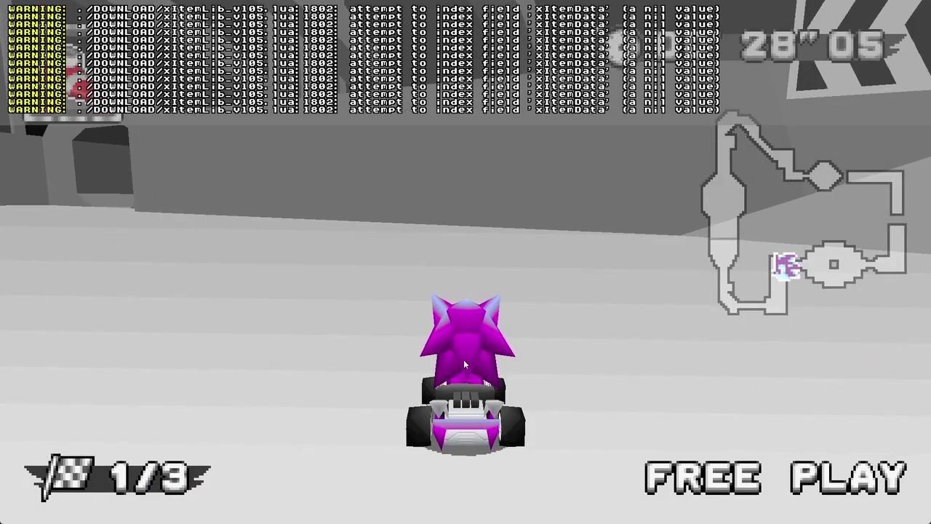
text(xitemd)
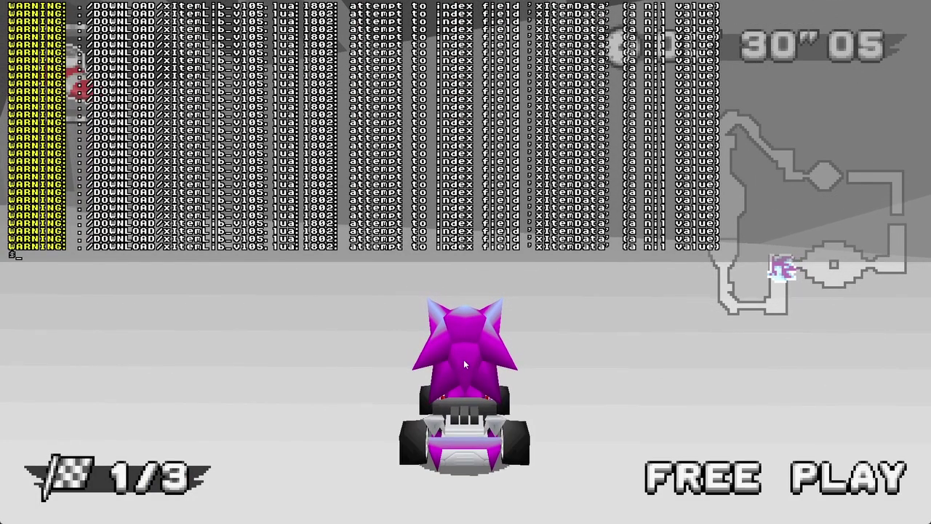
text(e)
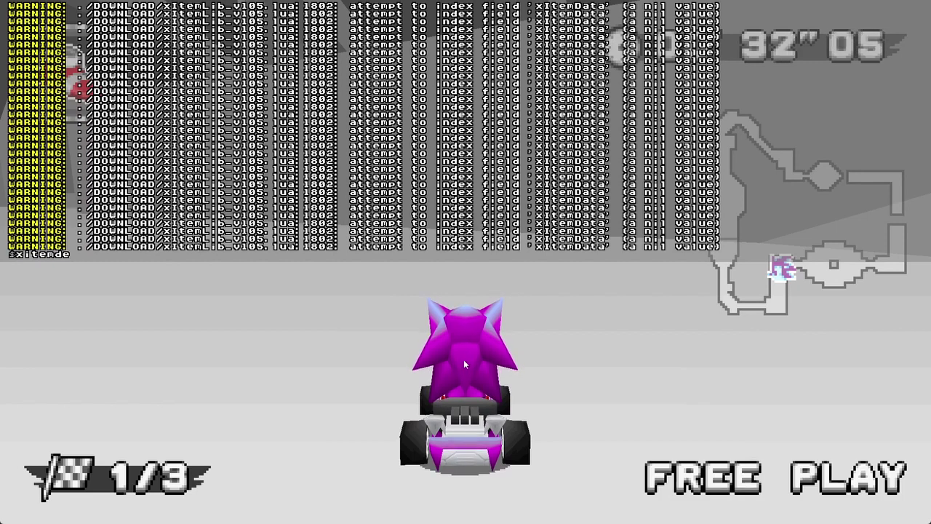
text(bugitem 13)
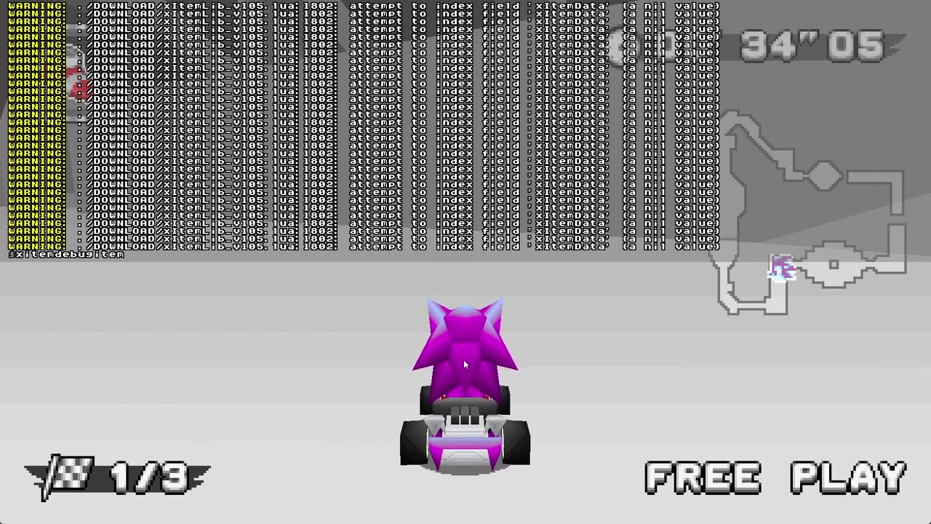
key(Return)
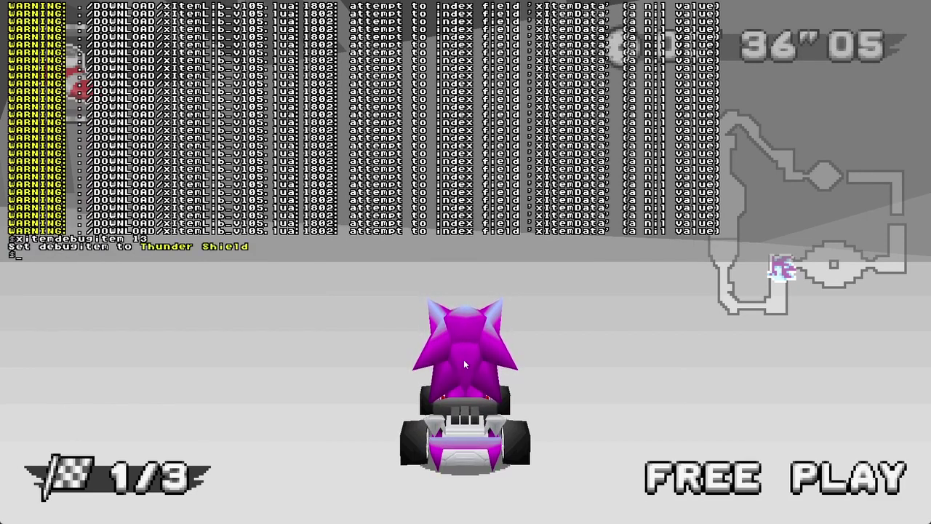
Set the debug item to Invincibility by running xitemdebugitem 3, then close the console.
key(Up)
key(BackSpace)
key(BackSpace)
text(3)
key(Return)
key(Escape)
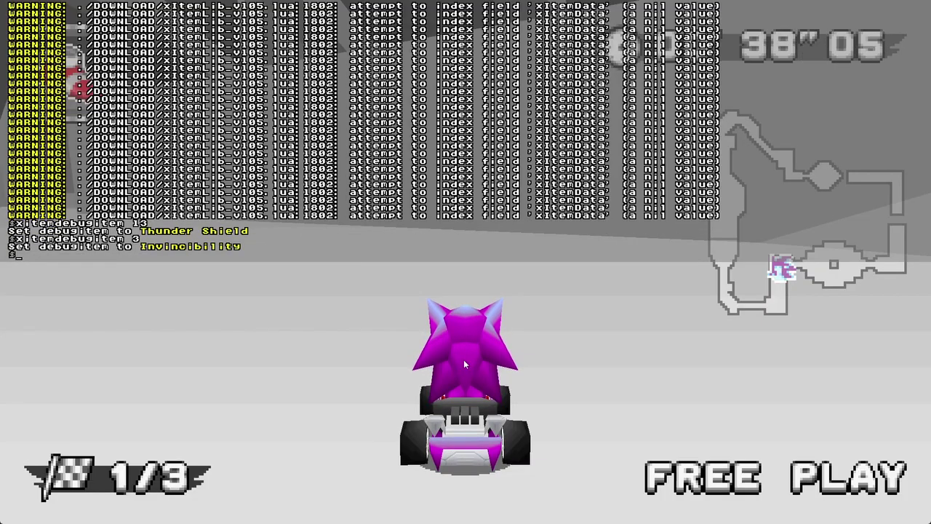
key(Escape)
Switch the running race to a random map using the dice entry in the level list.
key(Escape)
key(Escape)
key(Up)
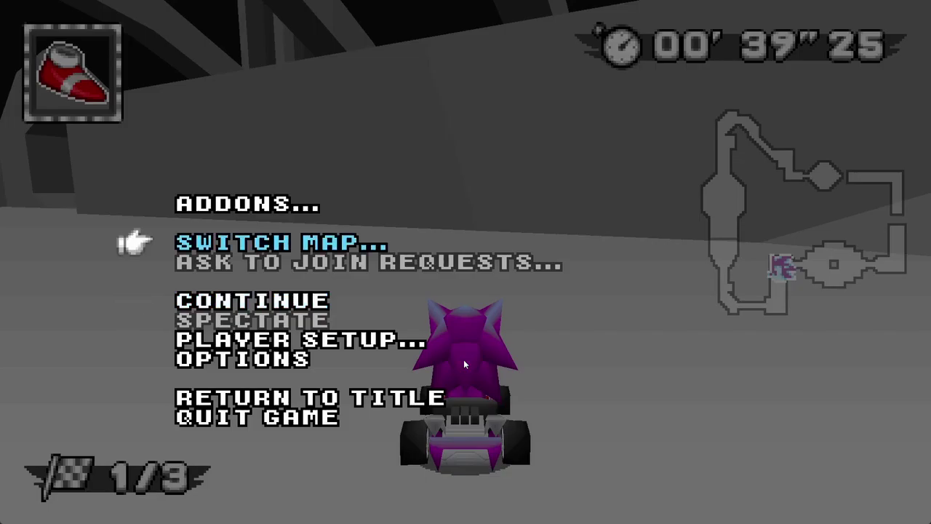
key(Return)
key(Down)
key(Down)
key(Up)
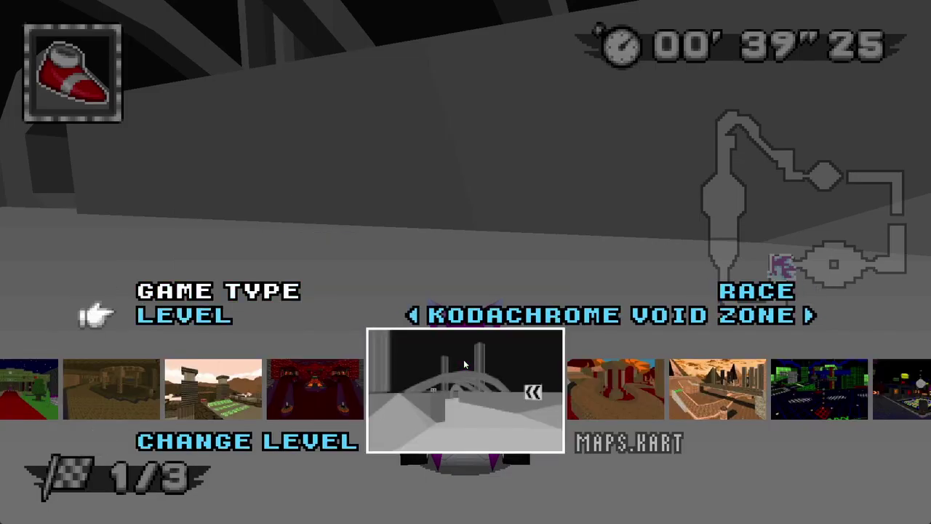
key(Left)
key(Left)
key(Left)
key(Left)
key(Left)
key(Left)
key(Left)
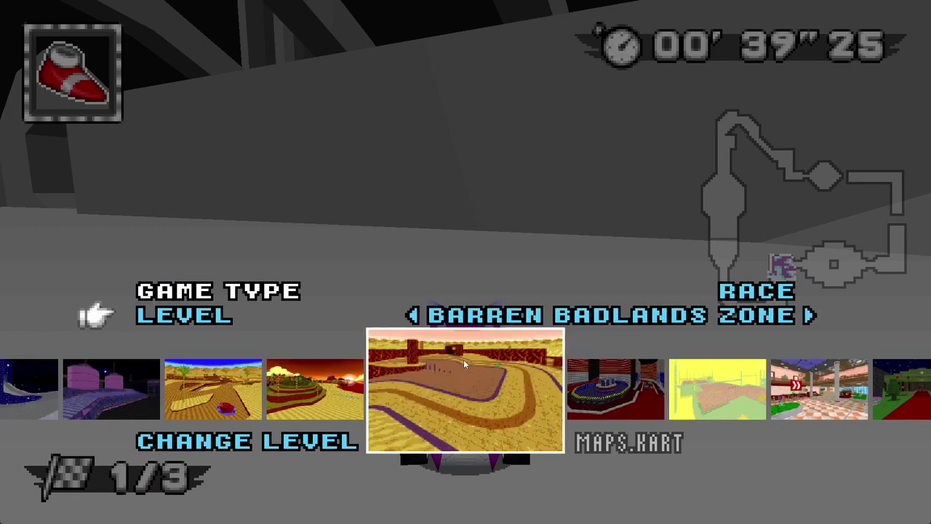
key(Left)
key(Left)
key(Left)
key(Left)
key(Left)
key(Left)
key(Left)
key(Left)
key(Left)
key(Left)
key(Left)
key(Left)
key(Left)
key(Left)
key(Left)
key(Left)
key(Left)
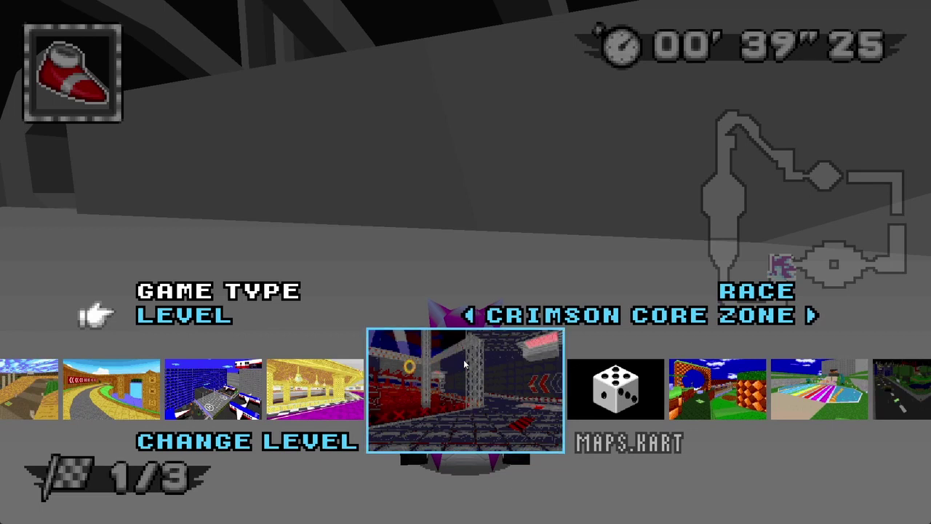
key(Right)
key(Return)
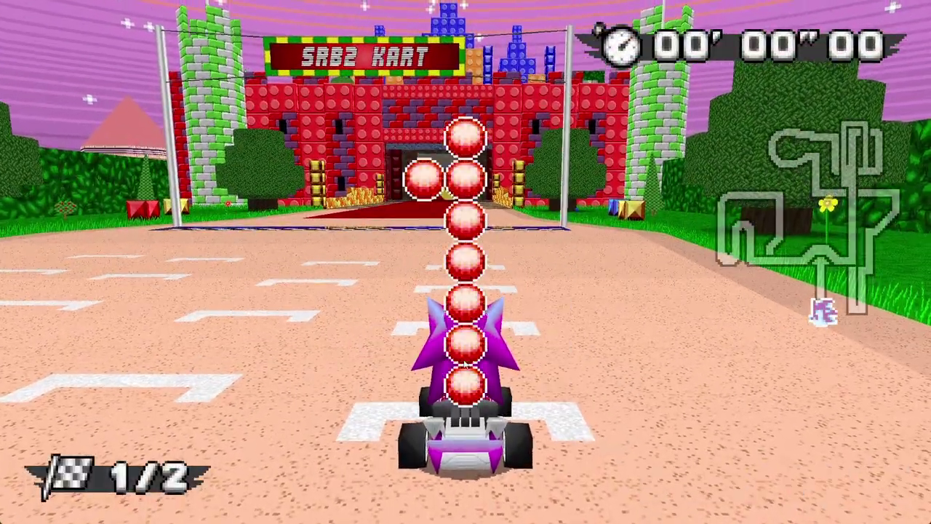
Start the race on the LEGO castle map and drive through the castle hall to obtain an item.
key(a)
key(Left)
key(s)
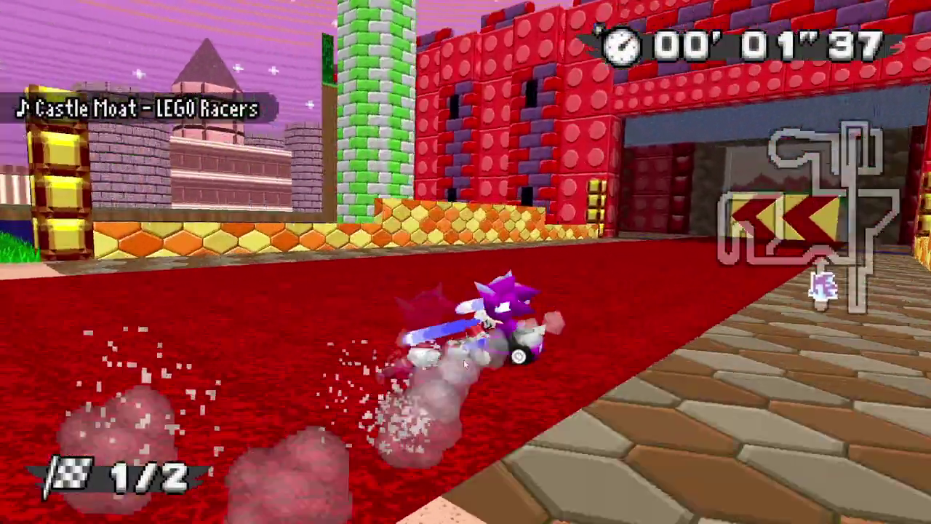
key(Right)
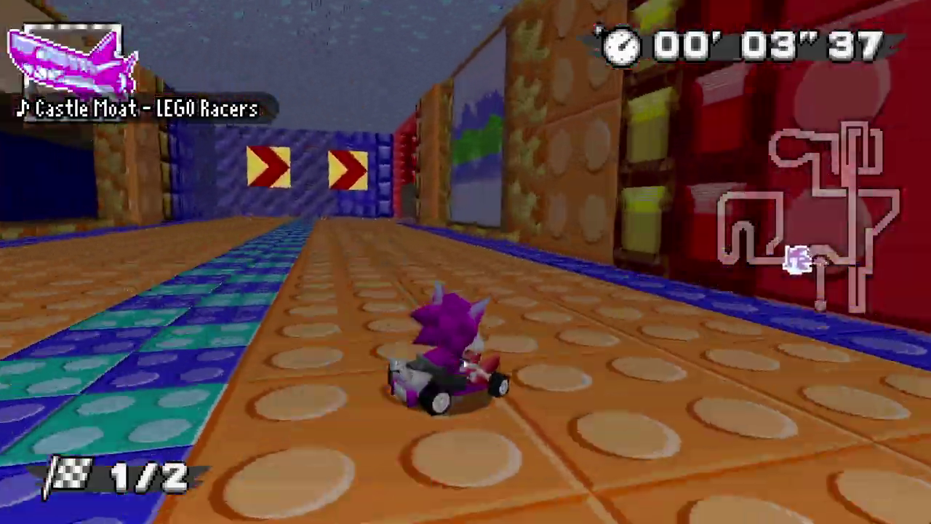
key(Right)
key(s)
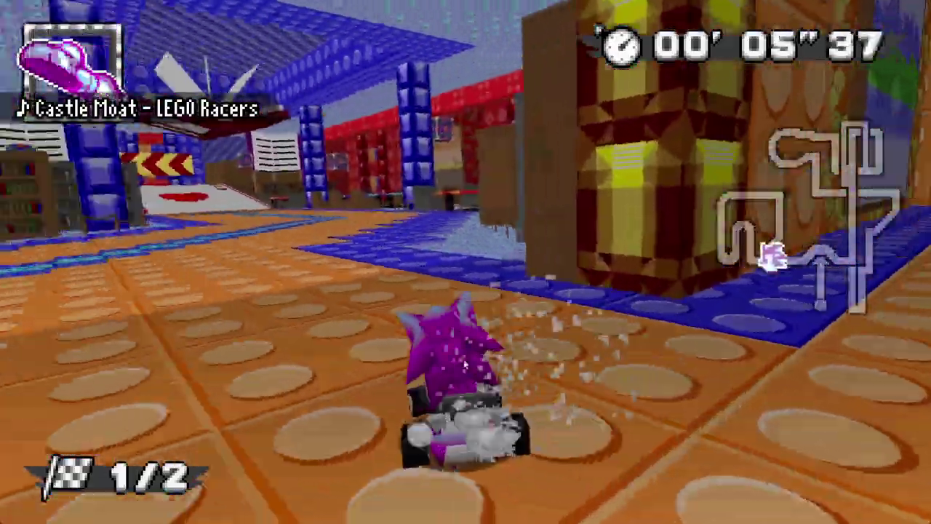
key(Left)
Use the Invincibility item and keep driving the castle course until its effect ends to test the music.
key(space)
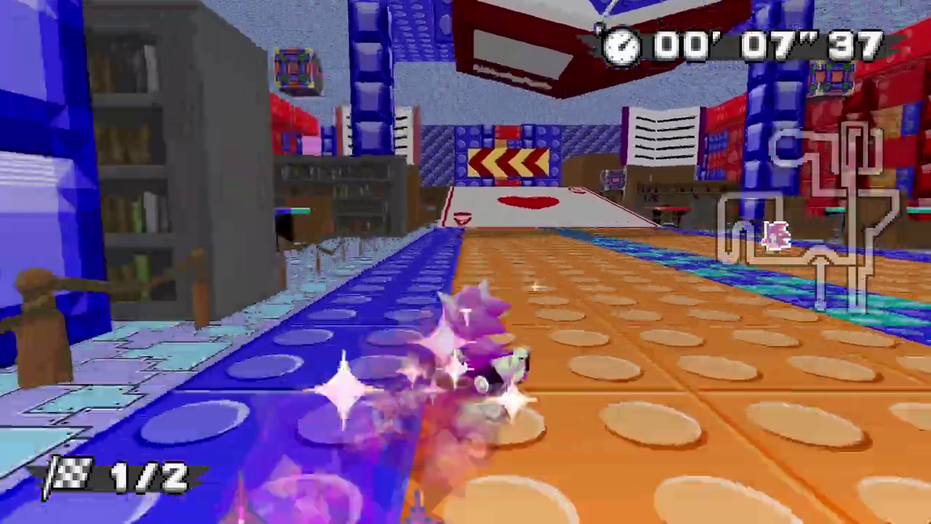
key(Left)
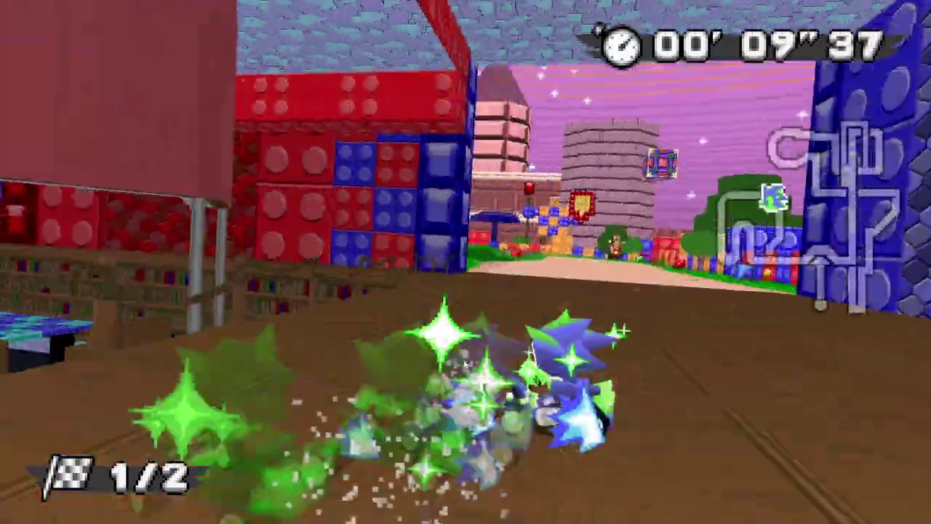
key(Left)
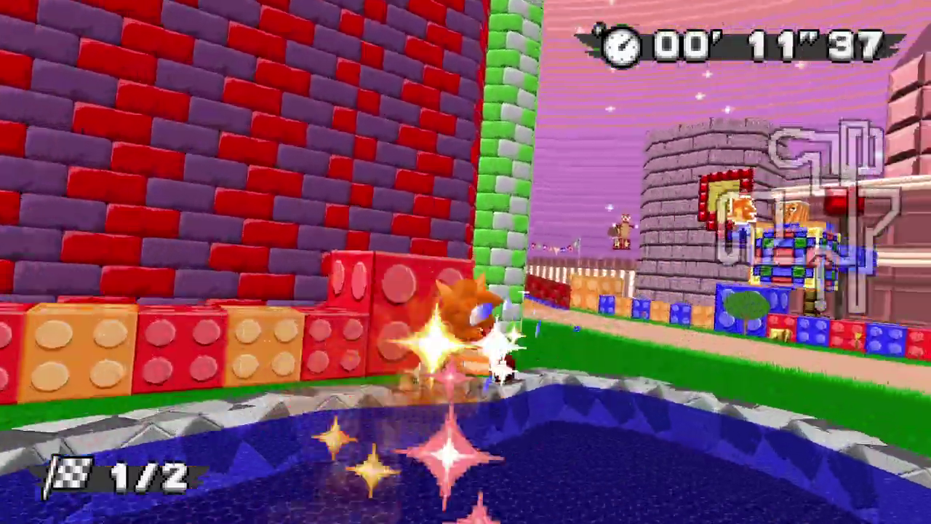
key(Right)
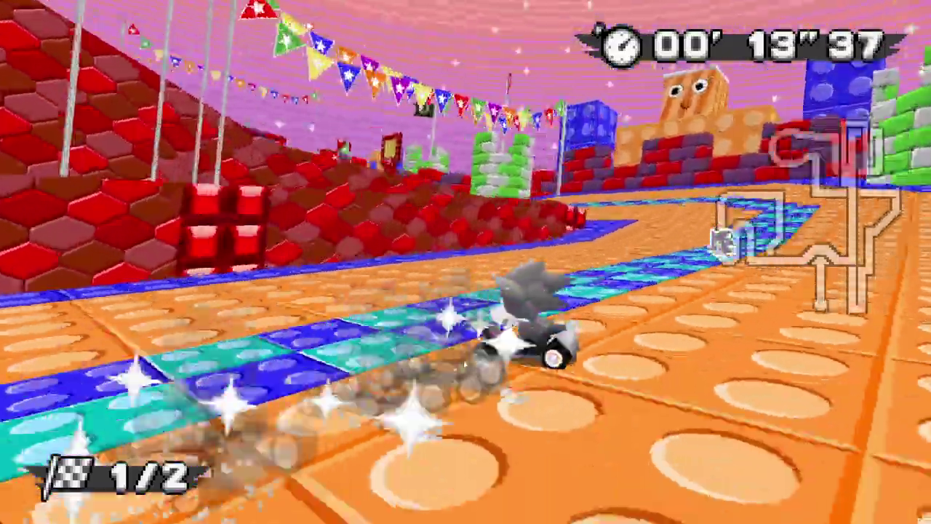
key(Left)
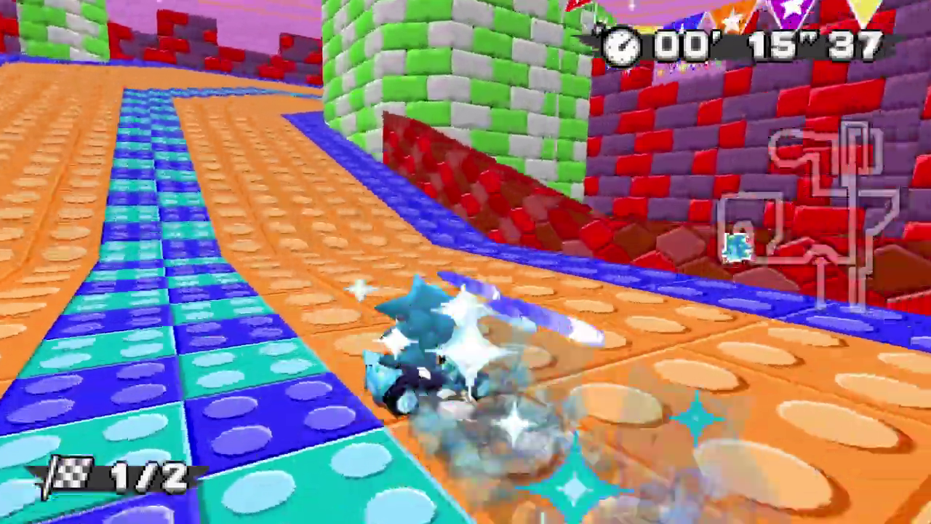
key(Left)
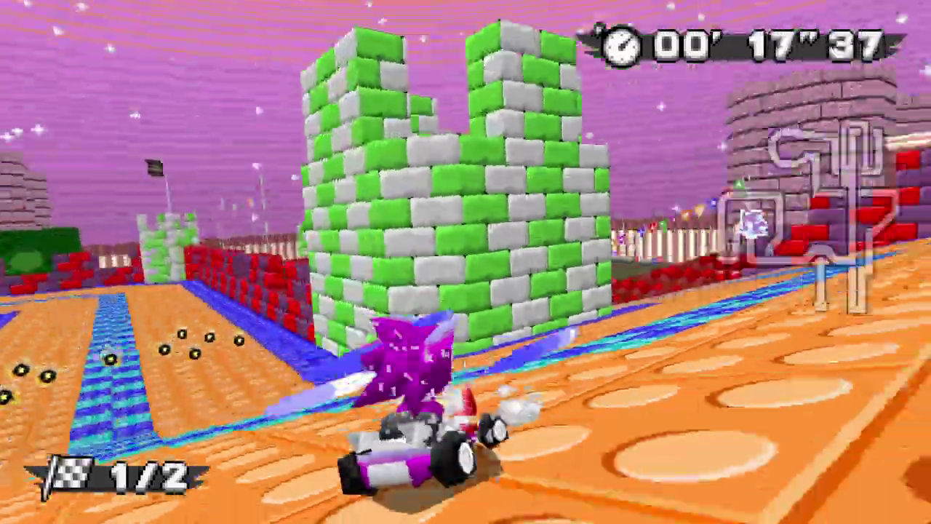
key(Left)
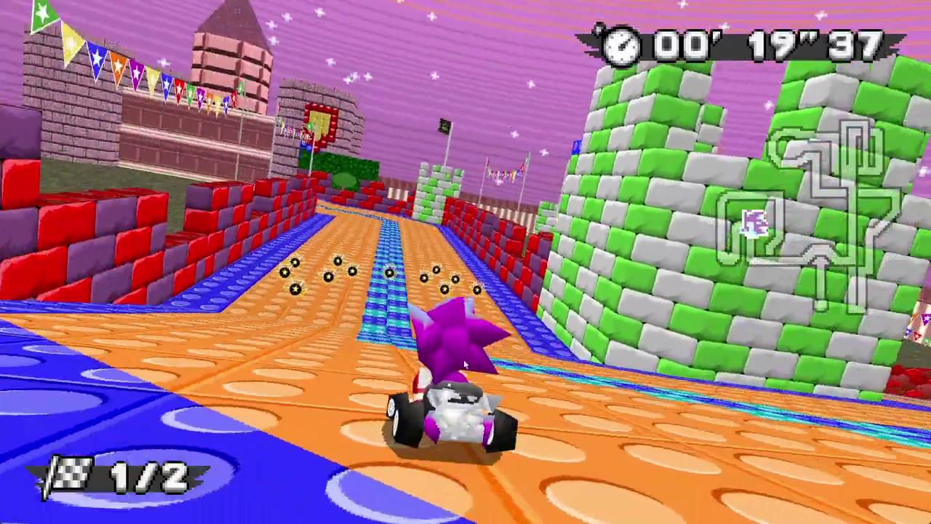
key(Right)
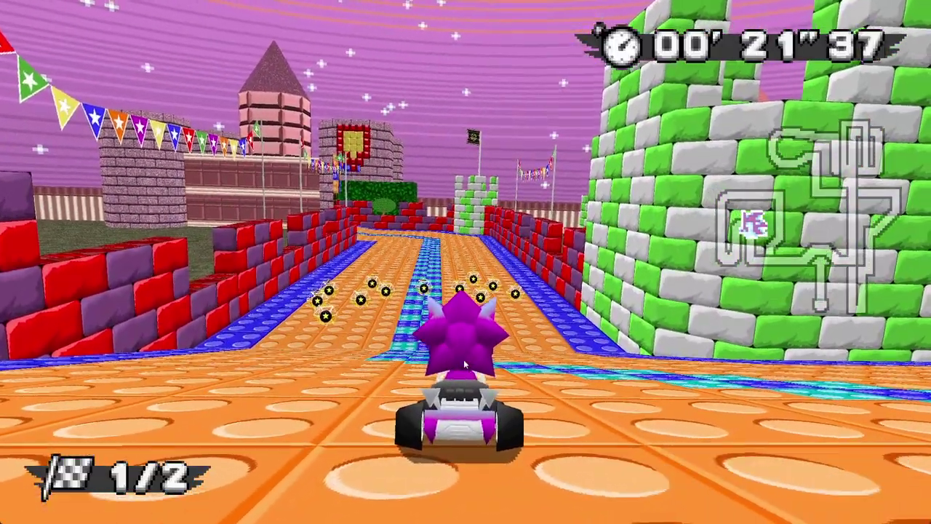
Switch the running race to the Casino Resort Zone map in the level list.
key(Escape)
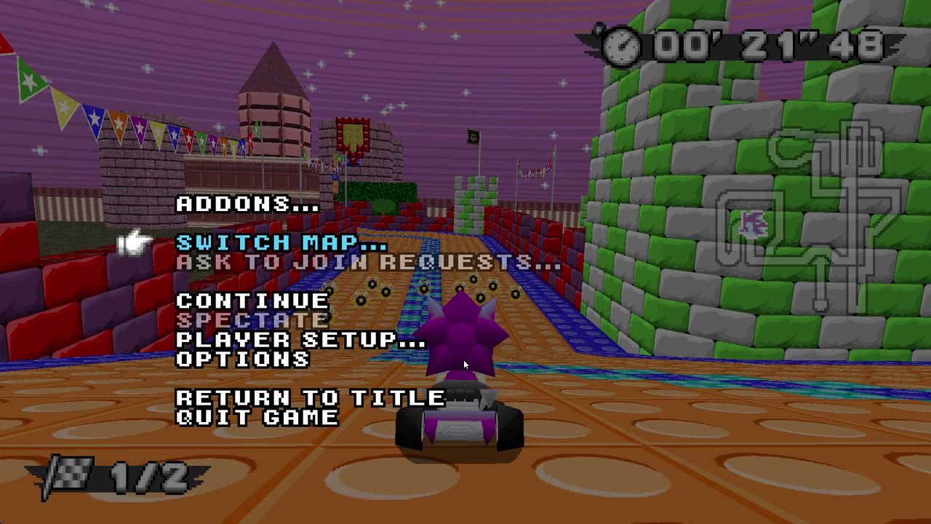
key(Return)
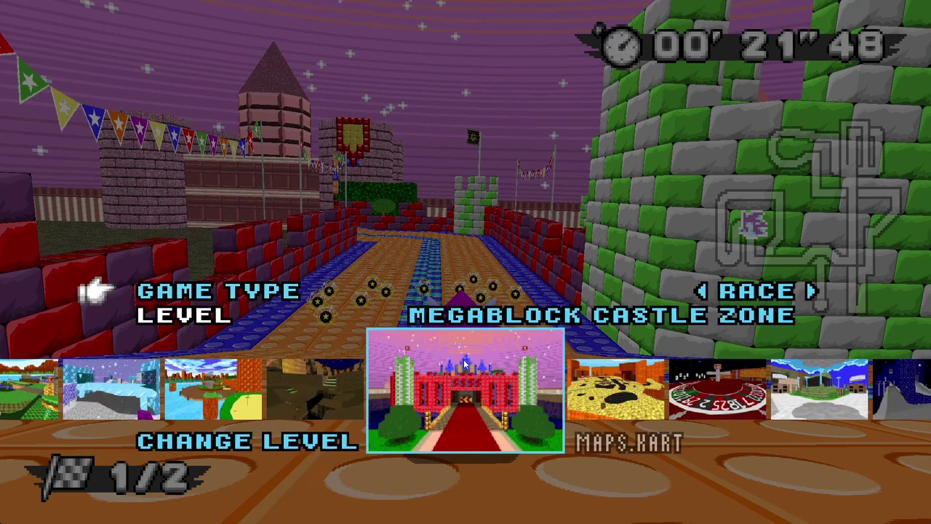
key(Right)
key(Right)
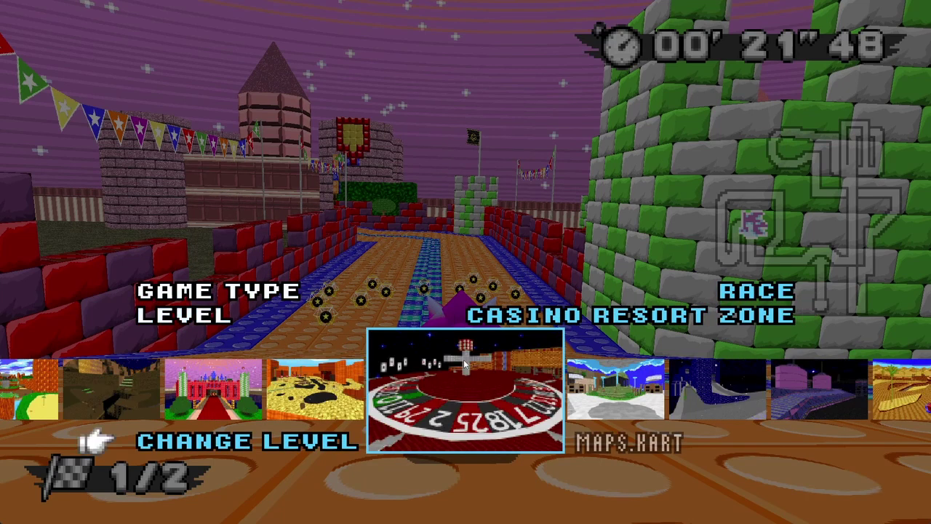
key(Return)
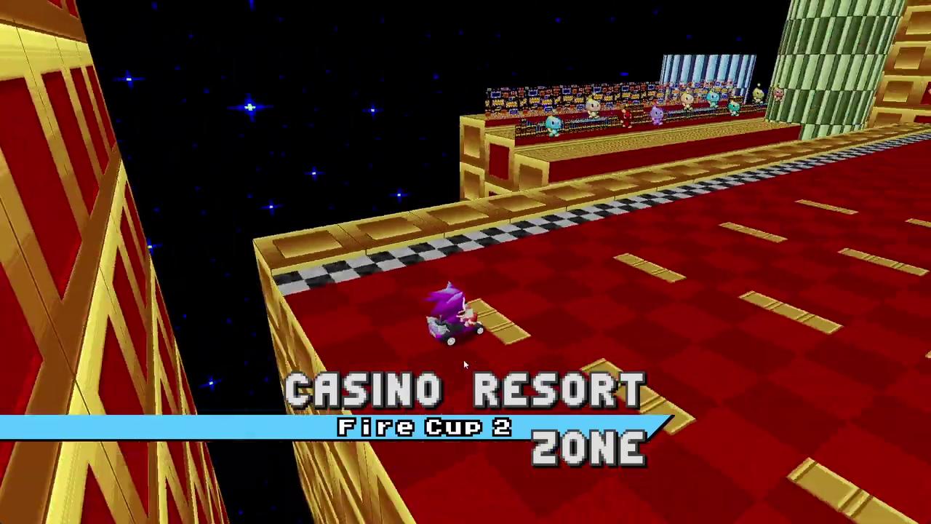
key(Escape)
key(Up)
key(Up)
key(Return)
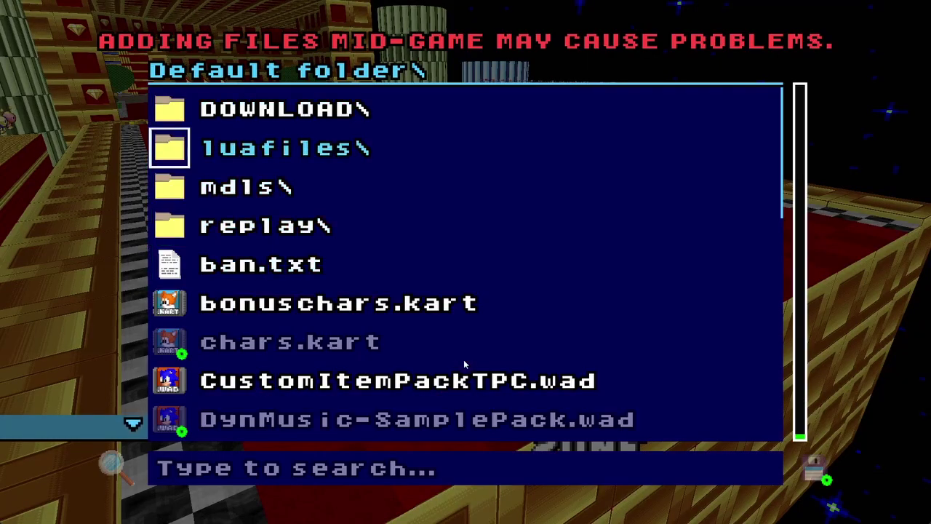
key(Up)
key(Return)
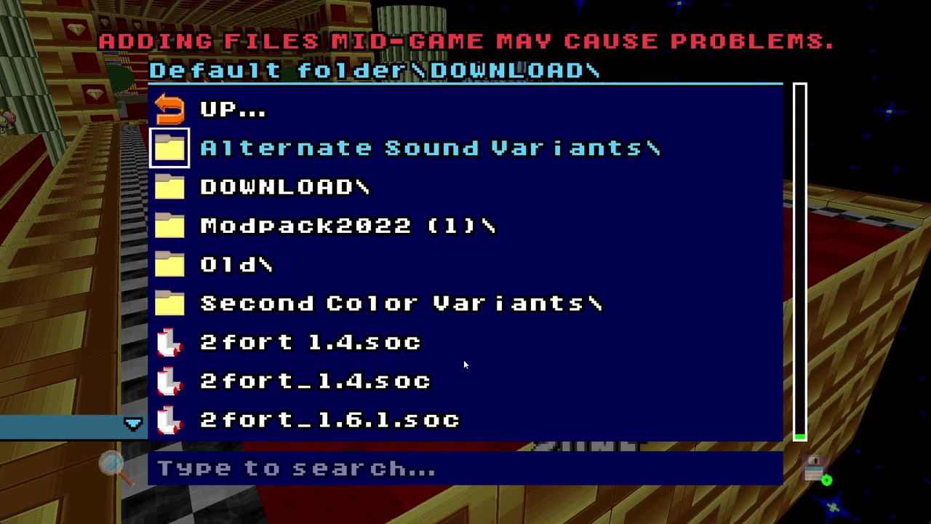
text(spb)
key(BackSpace)
key(BackSpace)
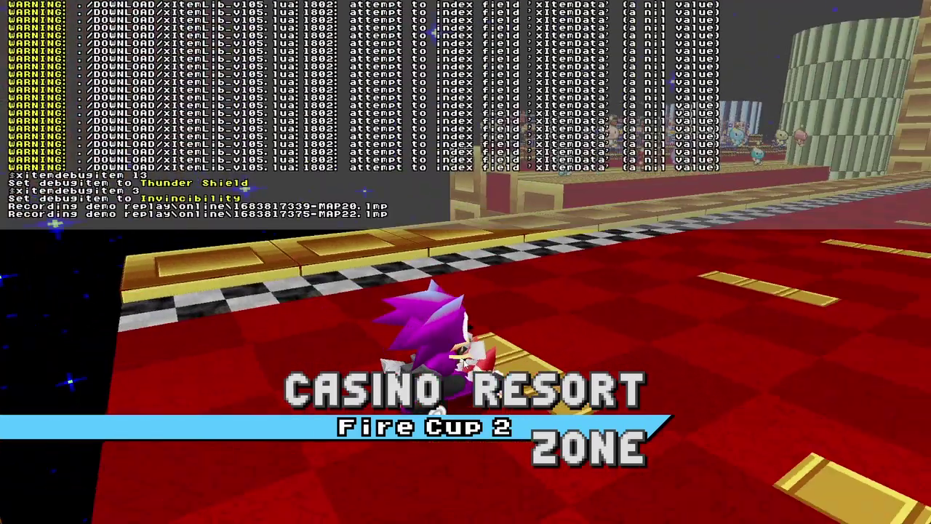
Set the debug item to Self-Propelled Bomb by running xitemdebugitem 10 in the console.
text(xitemdebugitem 3)
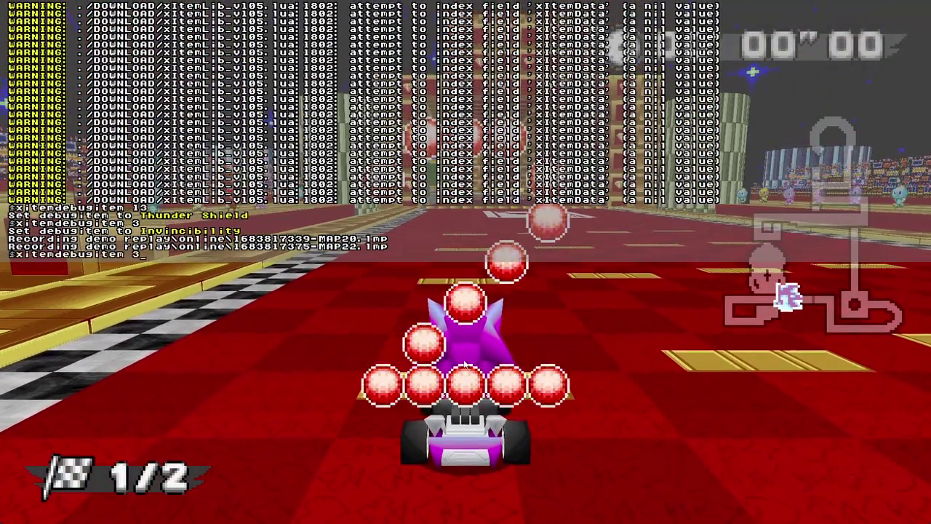
text( 10)
key(Return)
Try to set the item amount to 255 by running xitemamount 255, and close the console.
text(x)
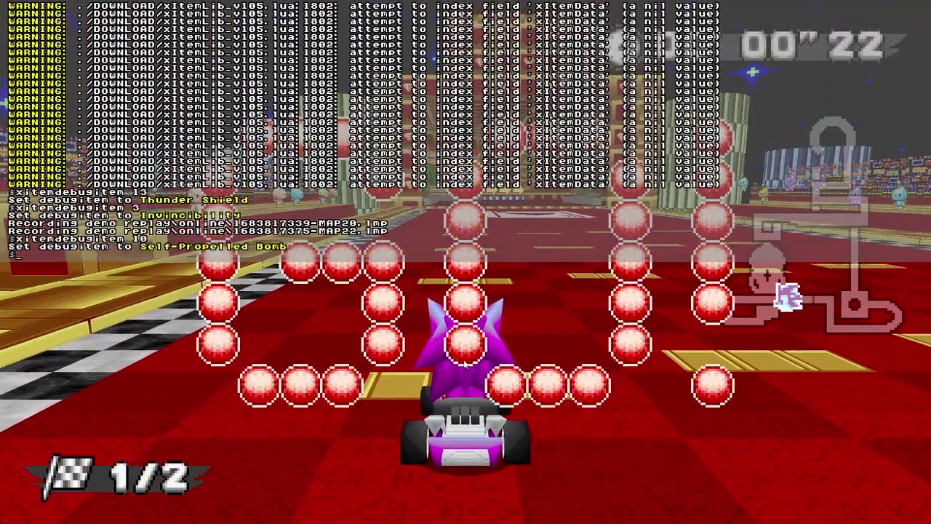
text(itemamou)
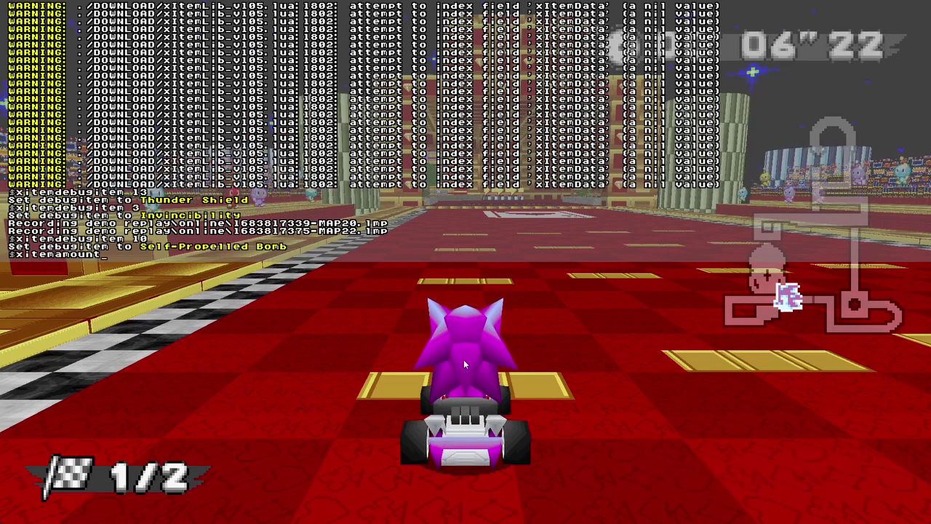
text(nt 255)
key(Return)
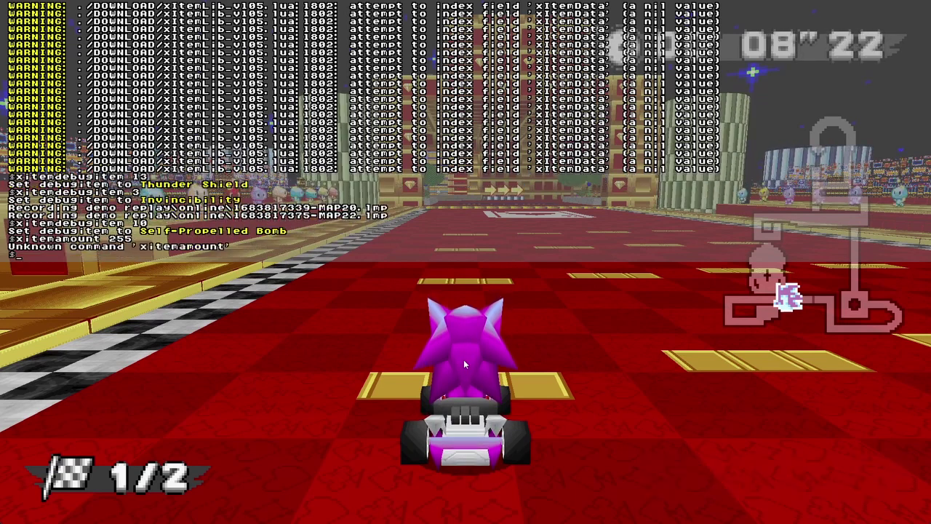
text(xitem)
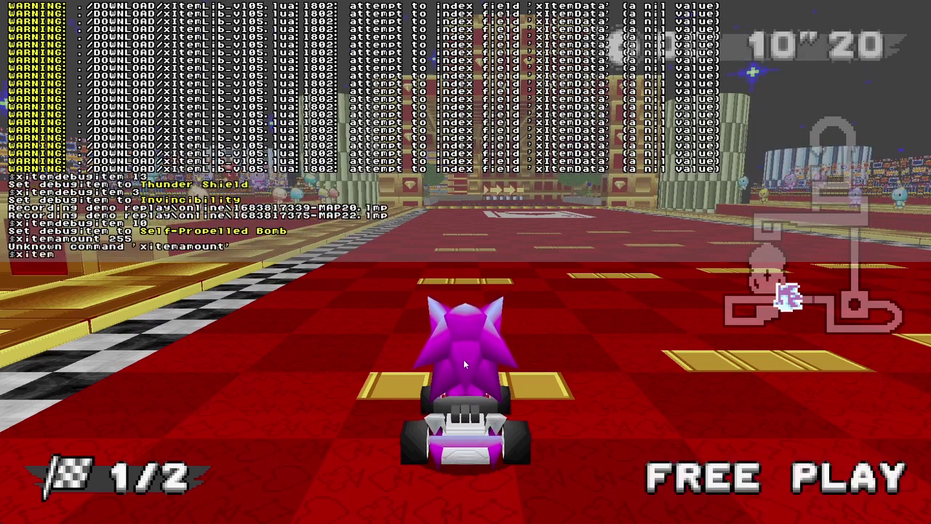
text(amoun)
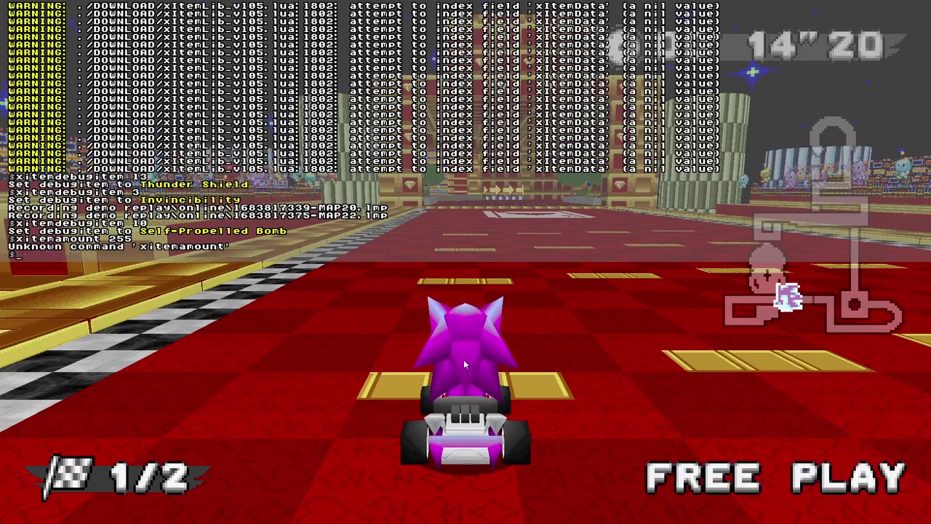
key(grave)
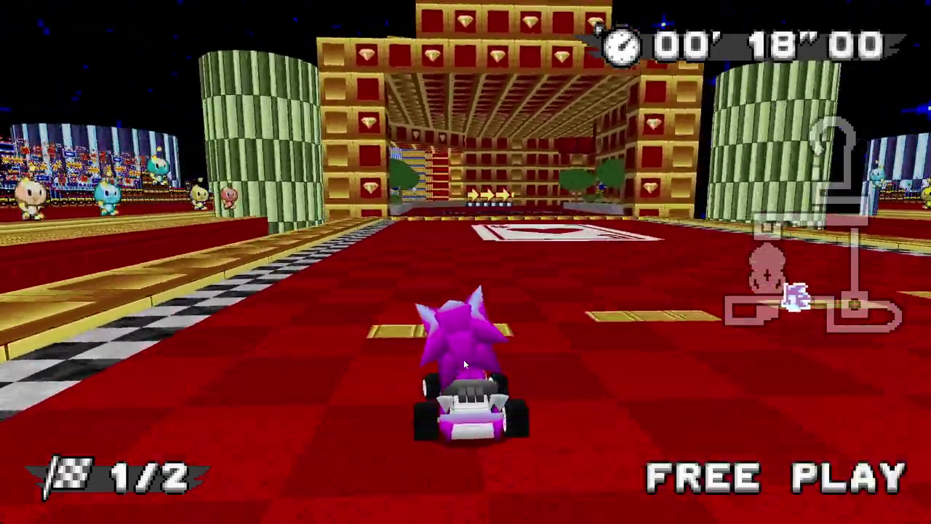
Drive from the start into the casino hall, obtain an item and use the Self-Propelled Bomb.
key(Right)
key(Right)
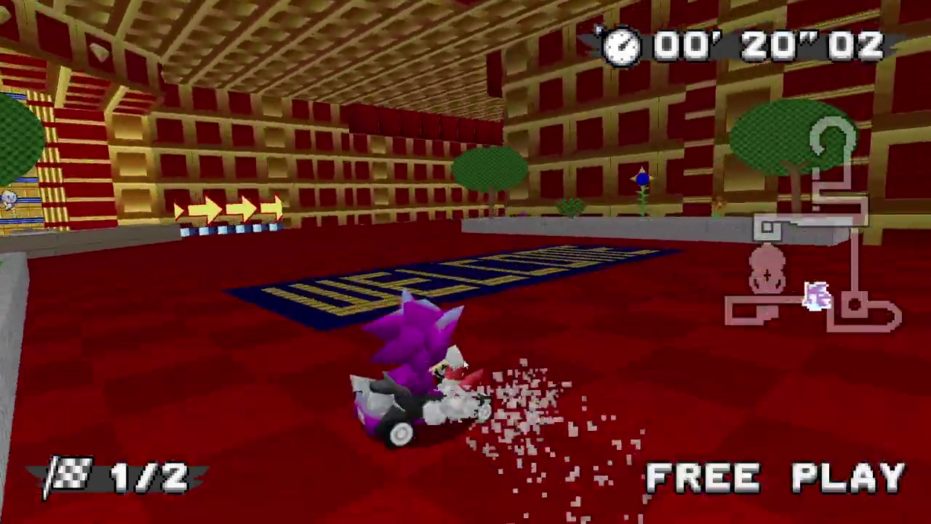
key(Right)
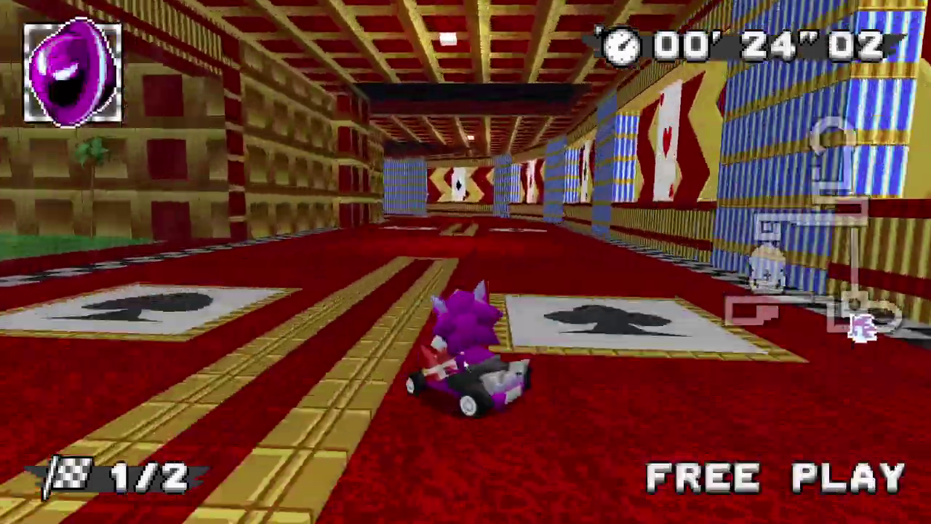
key(Left)
key(Left)
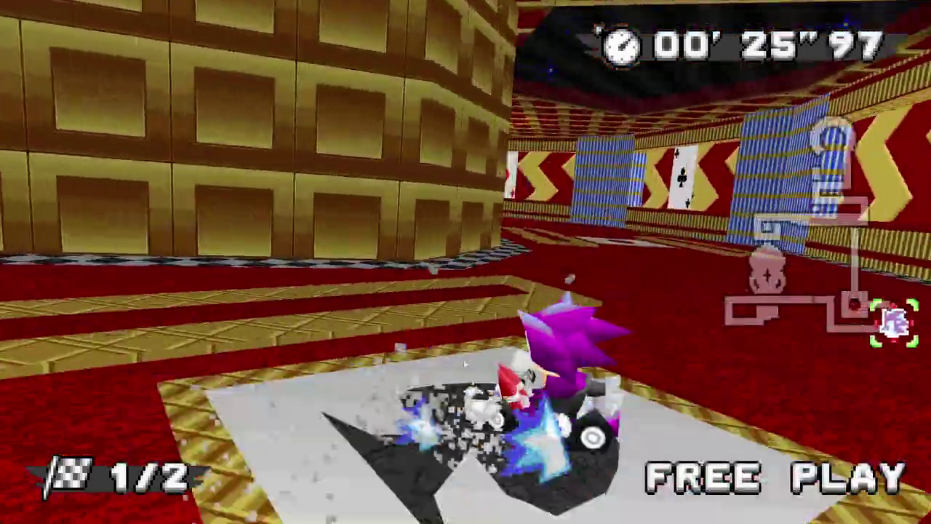
key(Right)
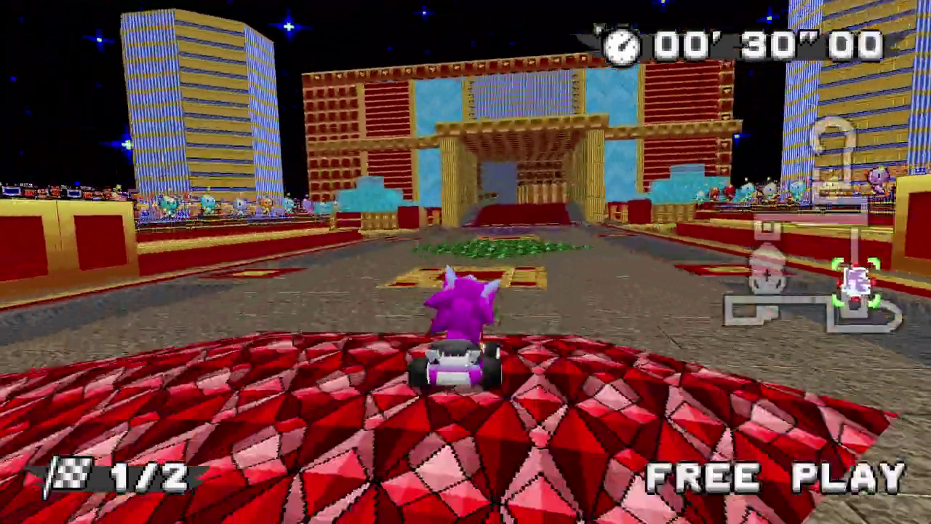
Keep driving through the plaza, the second hall and the roulette-style curve to test the bomb chase music.
key(Left)
key(Right)
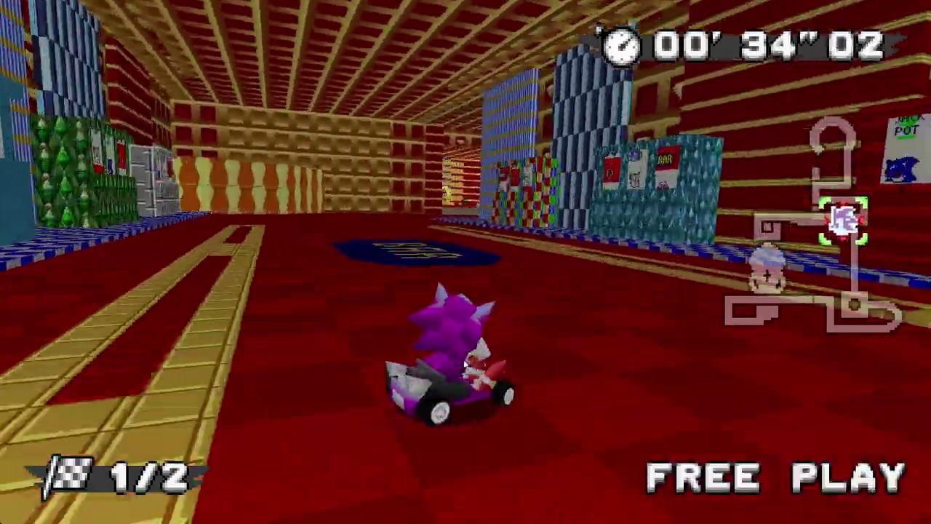
key(Left)
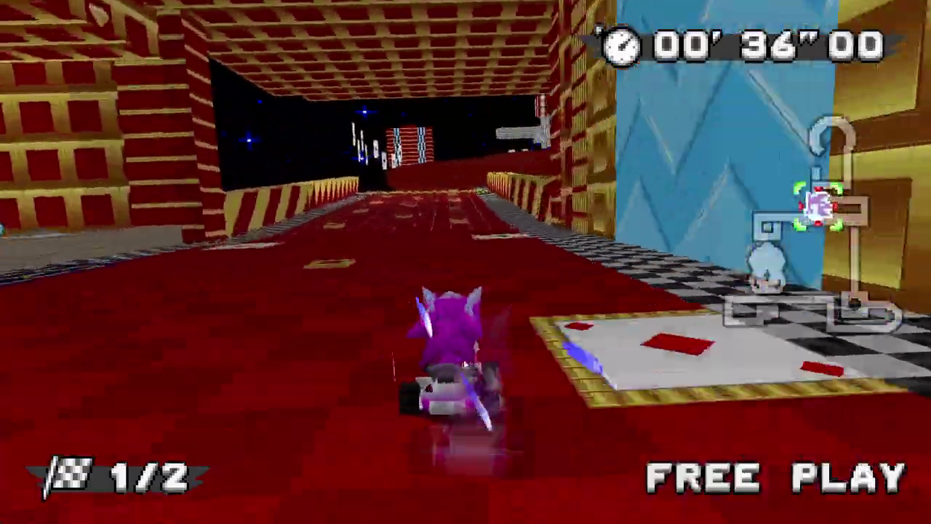
key(Right)
key(Left)
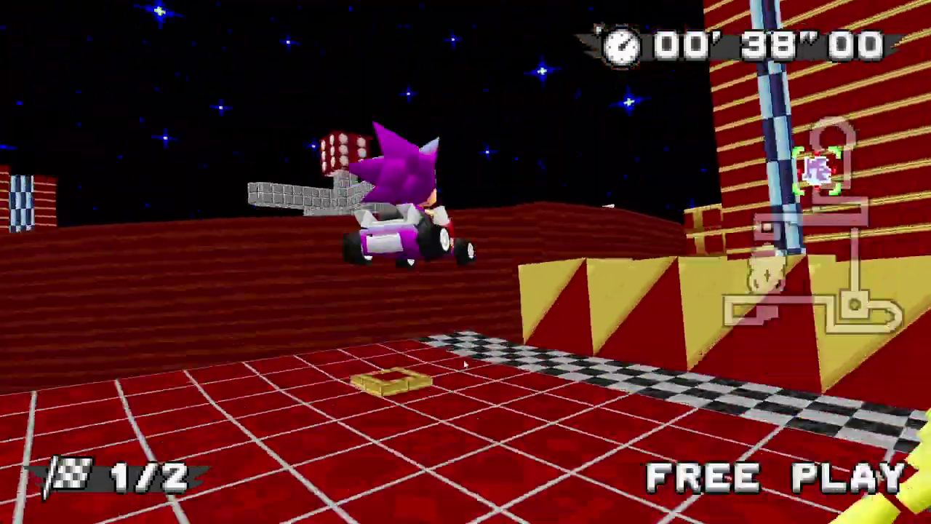
key(Left)
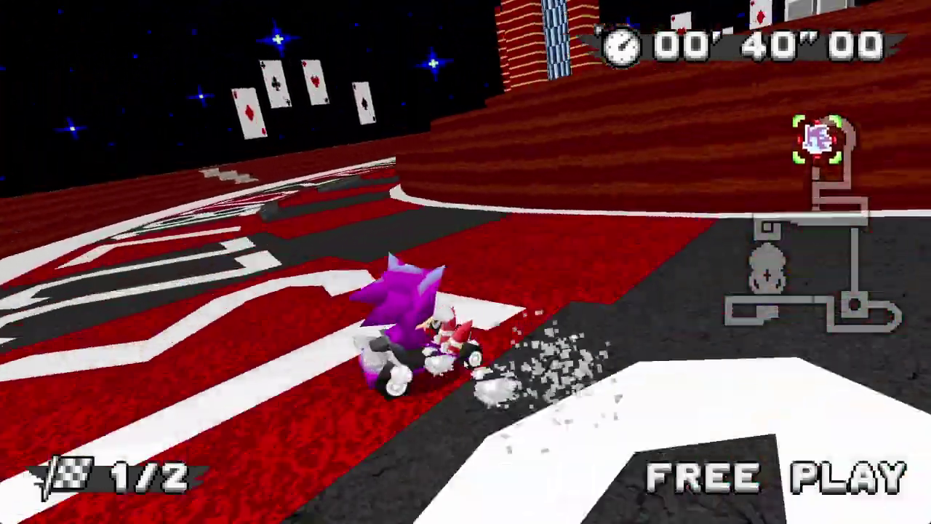
key(Left)
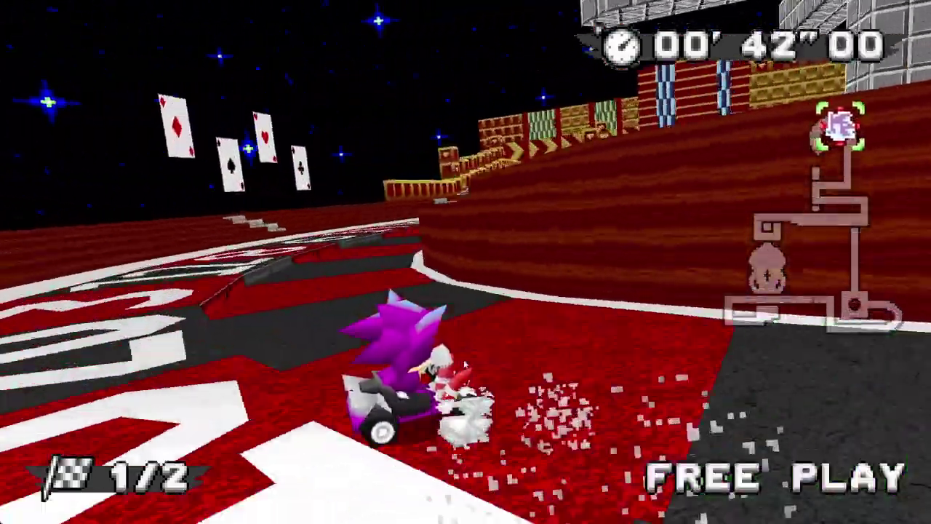
key(Left)
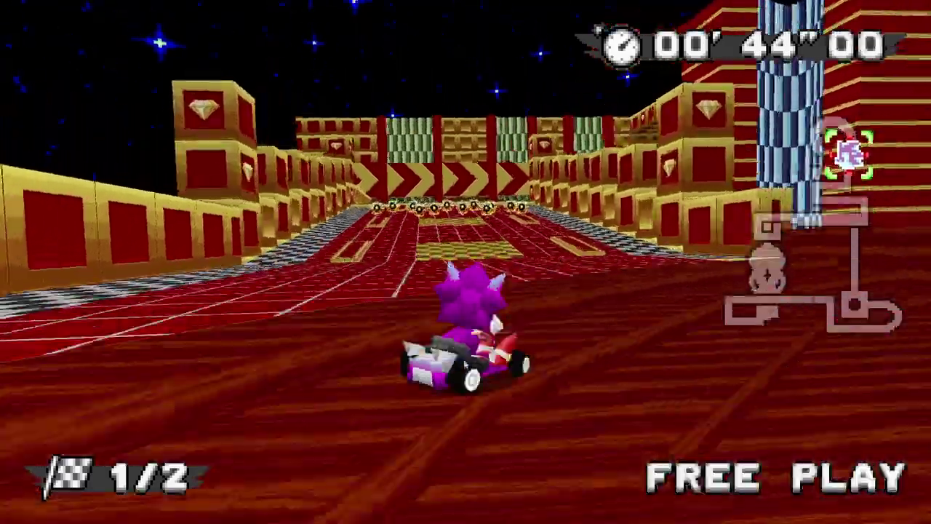
Drive through the item boxes and the remaining casino halls until the Self-Propelled Bomb hits the kart.
key(Left)
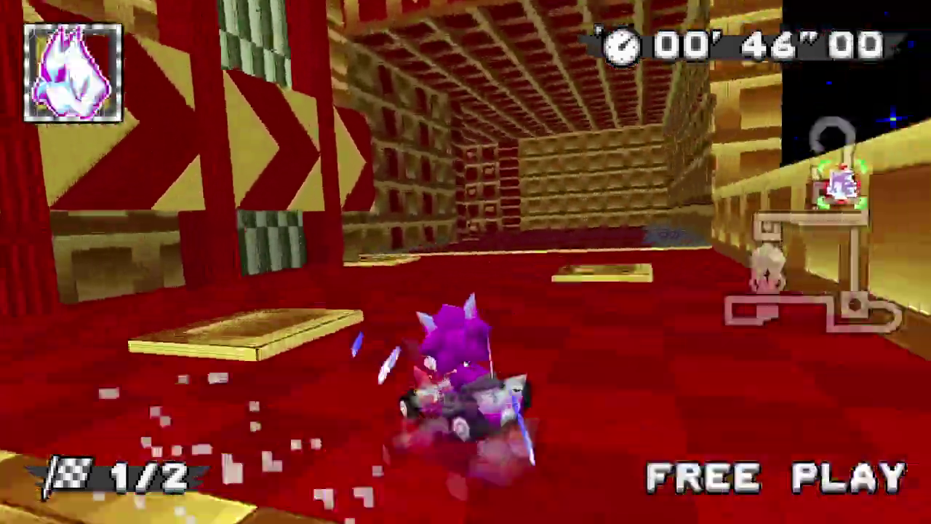
key(Left)
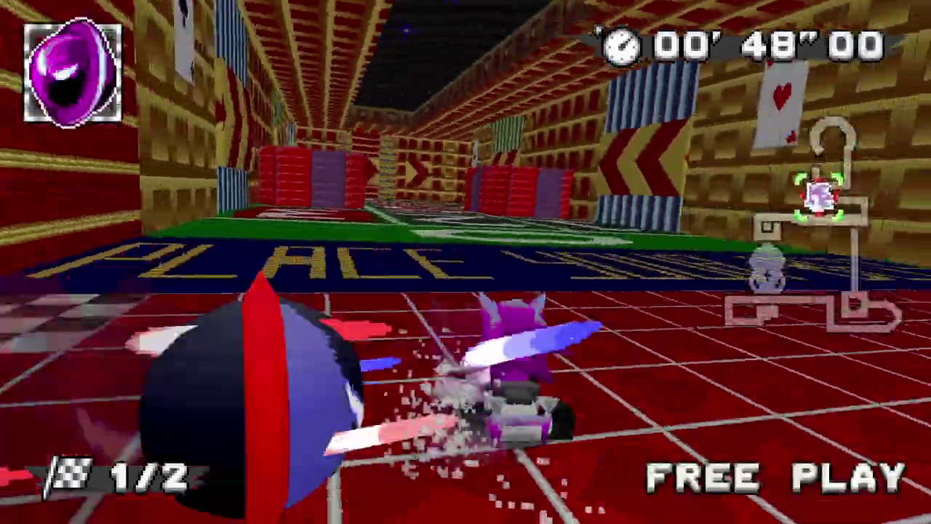
key(Right)
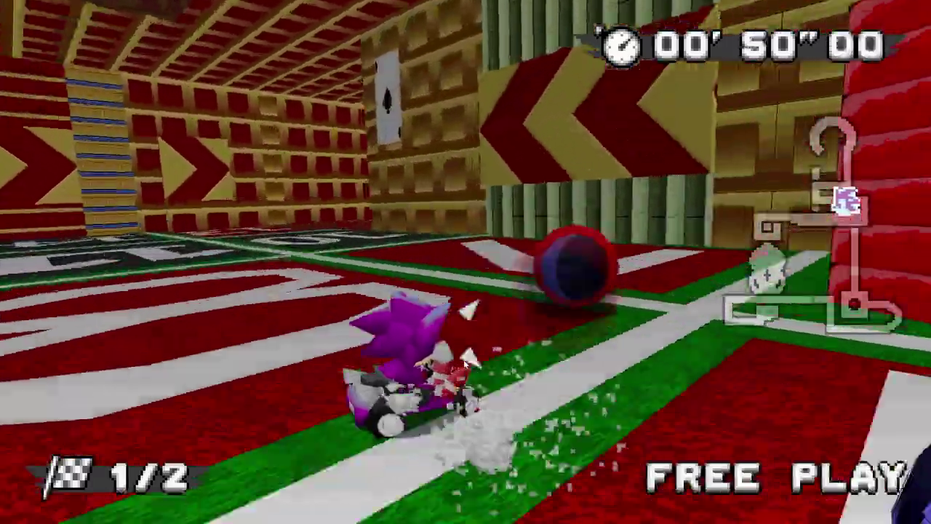
key(Left)
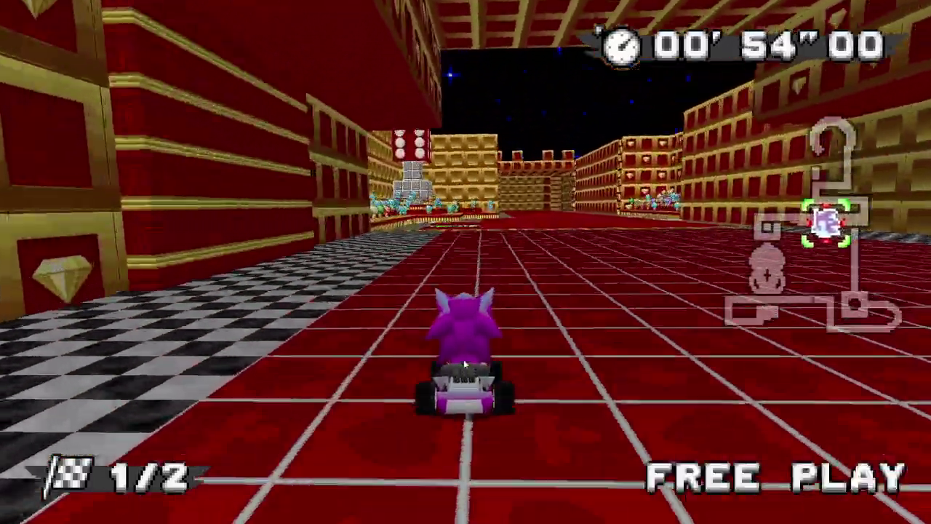
key(Left)
key(Left)
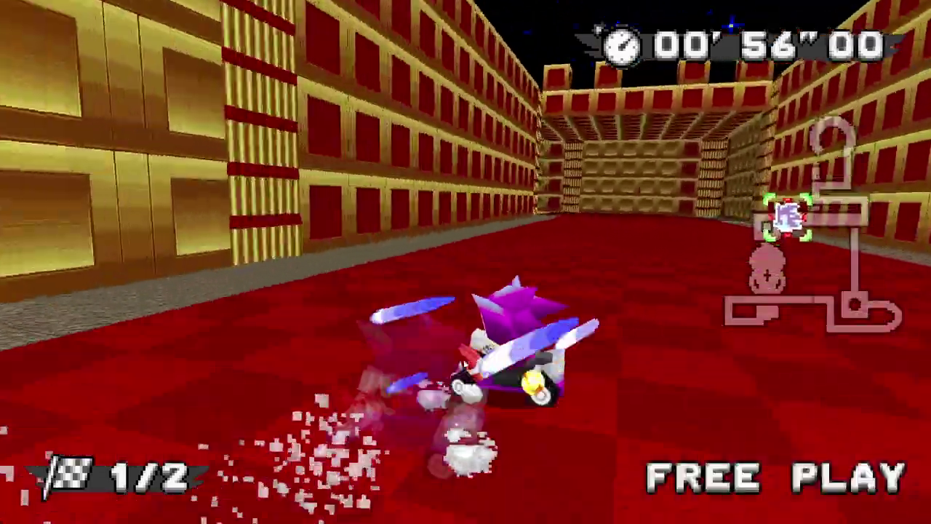
key(Left)
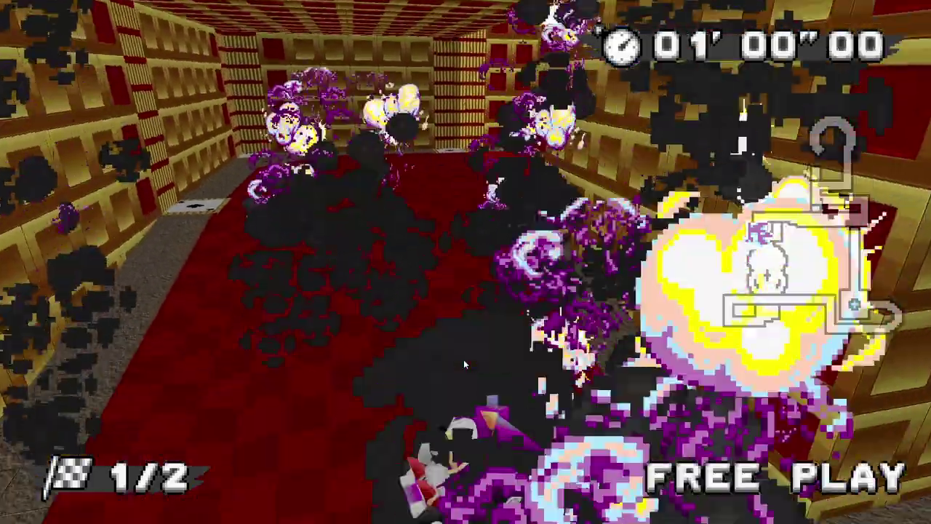
Quit the game and confirm the exit to return to the desktop.
key(Escape)
key(Down)
key(Down)
key(Down)
key(Return)
key(y)
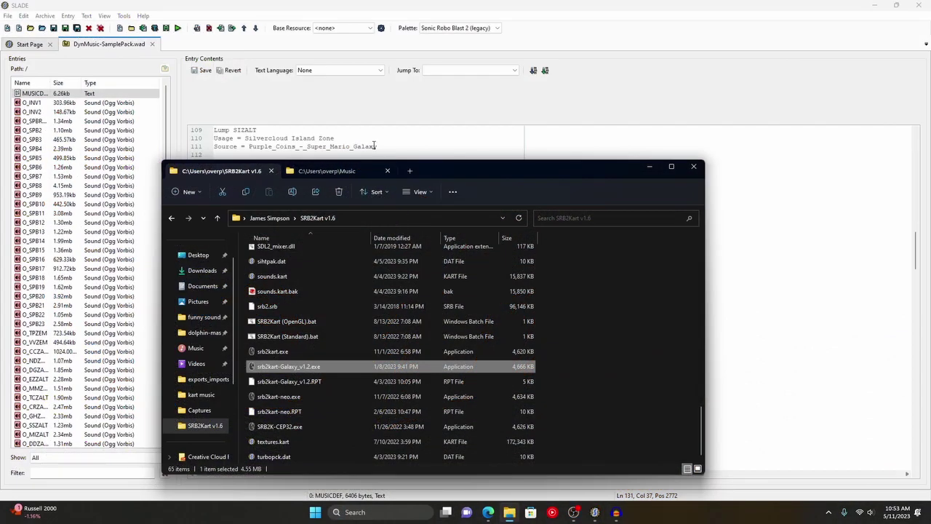
Close the current File Explorer window and open the SRB2Kart v1.6 folder in a new one.
click(694, 167)
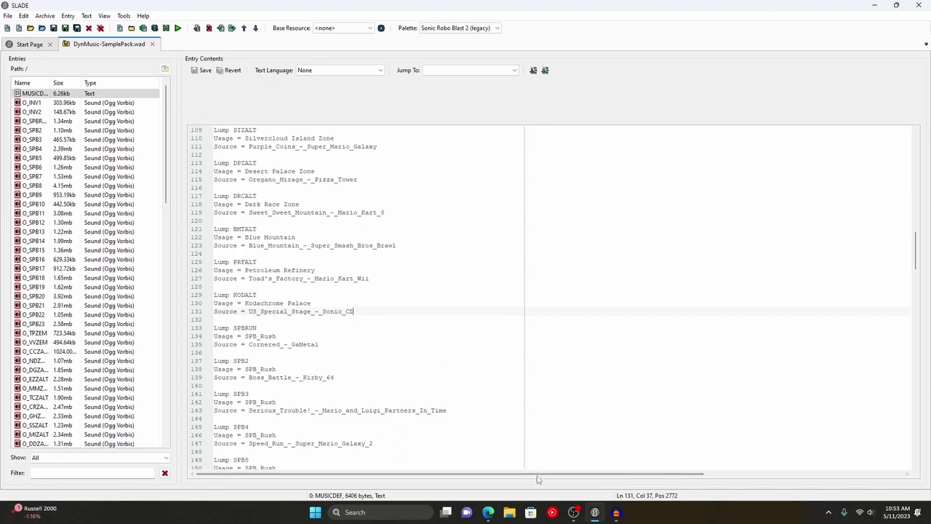
key(super+e)
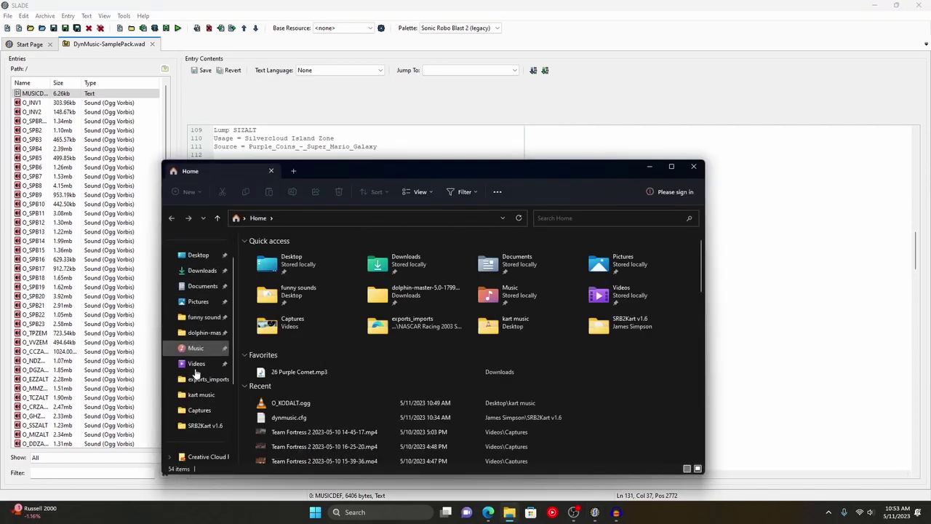
click(202, 349)
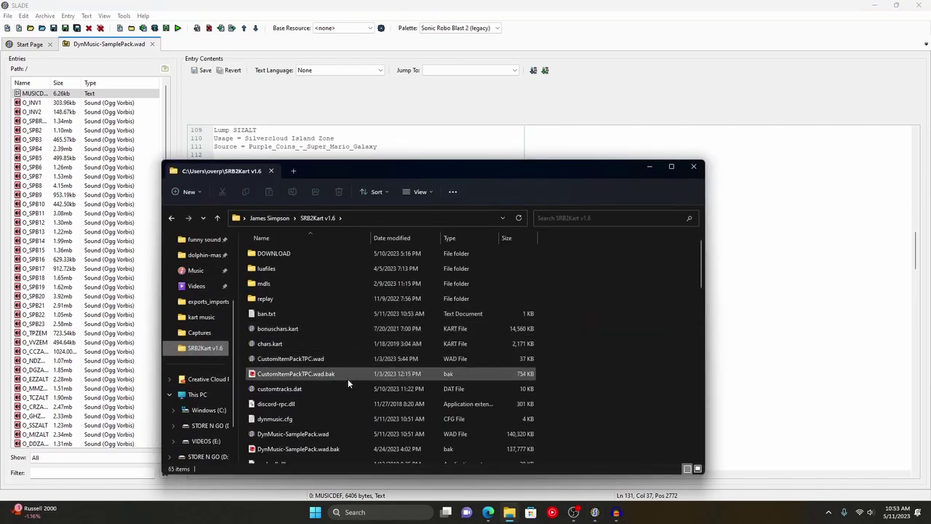
Find DynMusic-SamplePack.wad in the SRB2Kart v1.6 folder and open it in SLADE.
scroll(307, 330, down, 10)
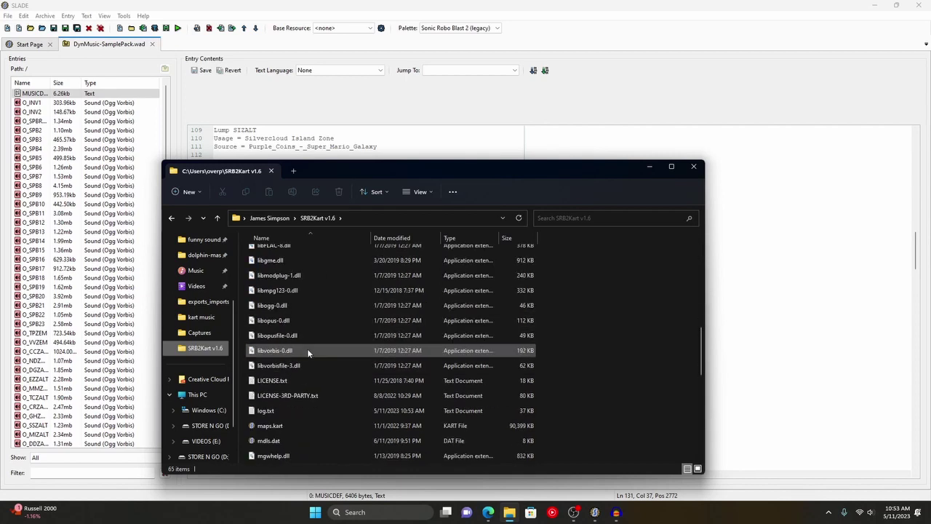
scroll(307, 348, up, 7)
scroll(302, 342, up, 1)
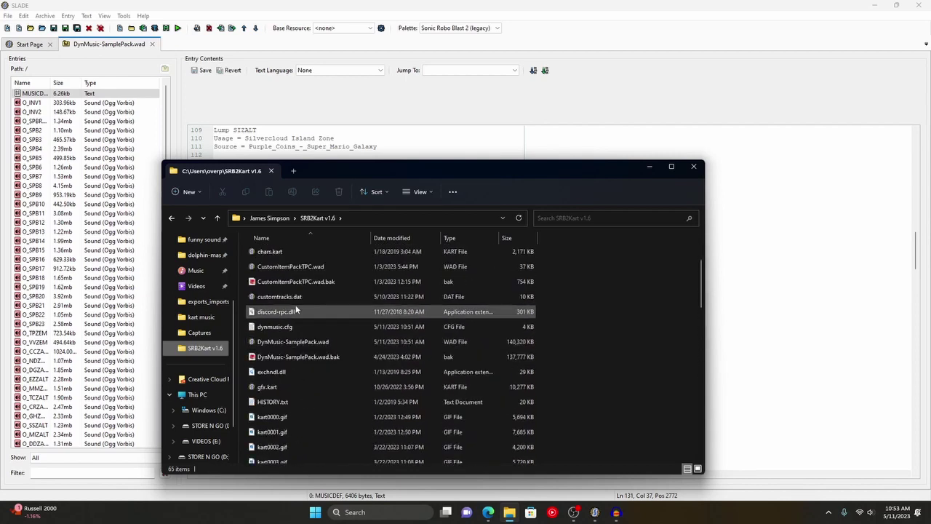
double_click(298, 343)
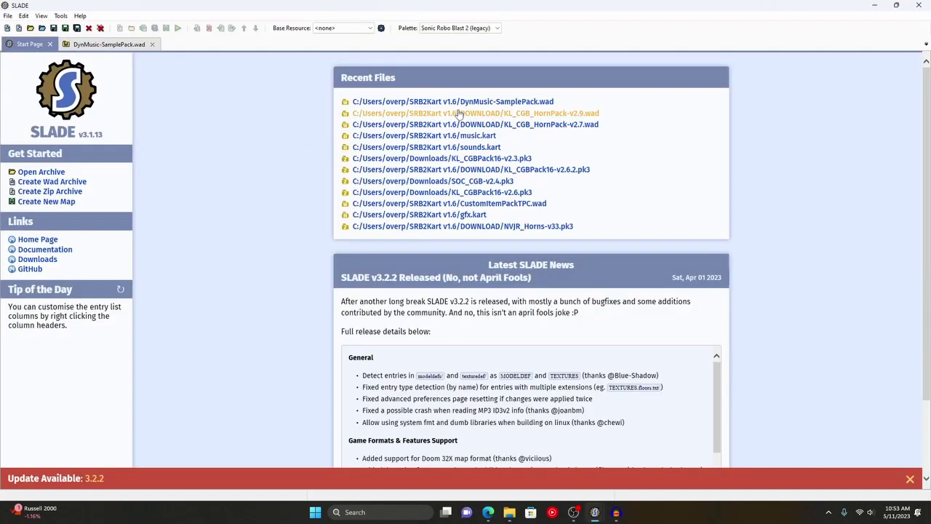
click(458, 103)
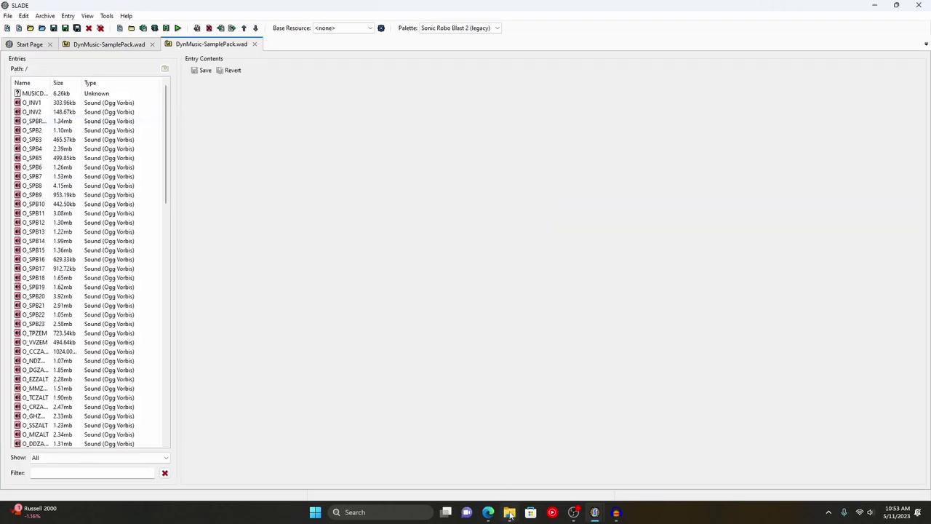
mouse_move(510, 514)
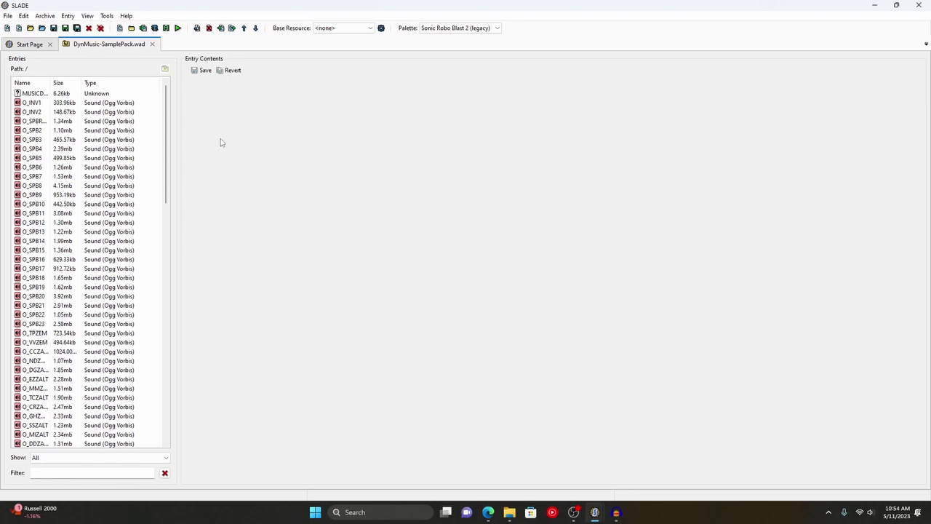
Look through the invincibility, SPB, encore and alternate map music entries in DynMusic-SamplePack.wad.
scroll(80, 205, down, 20)
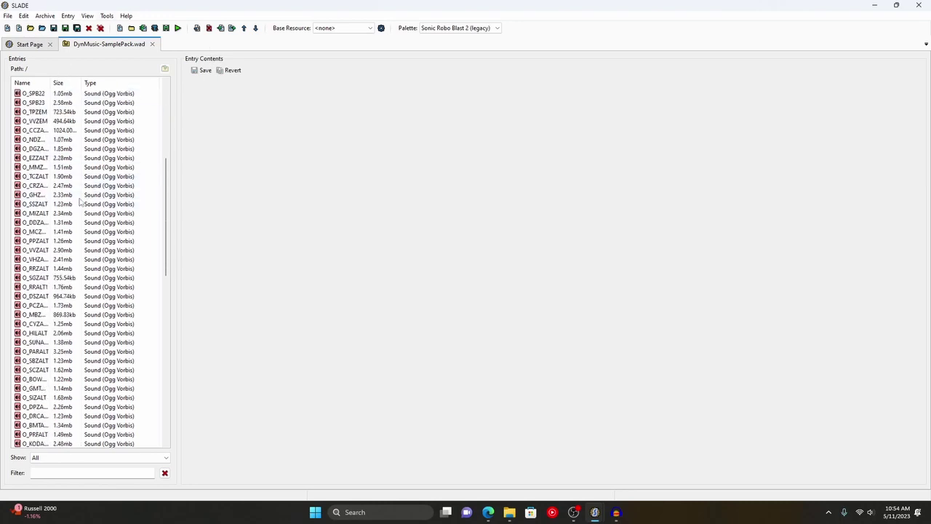
scroll(88, 218, up, 20)
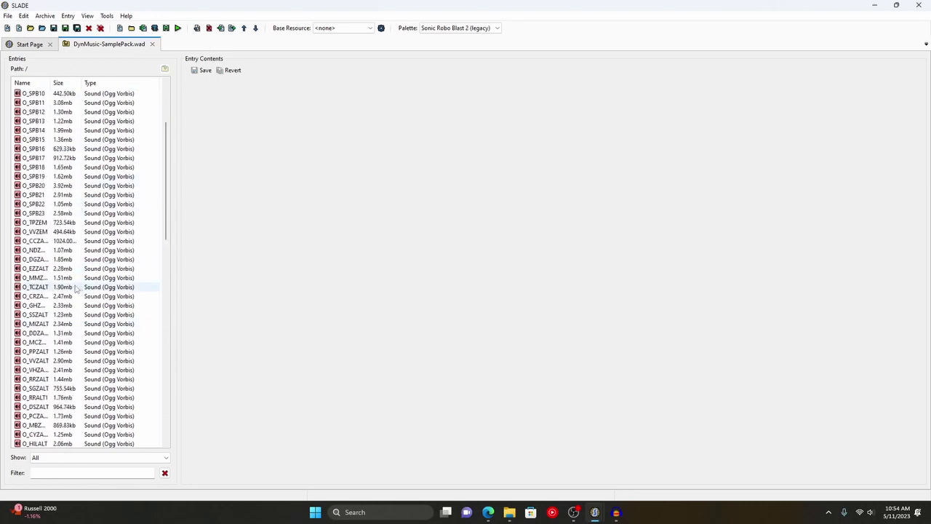
scroll(102, 249, down, 12)
scroll(101, 249, up, 15)
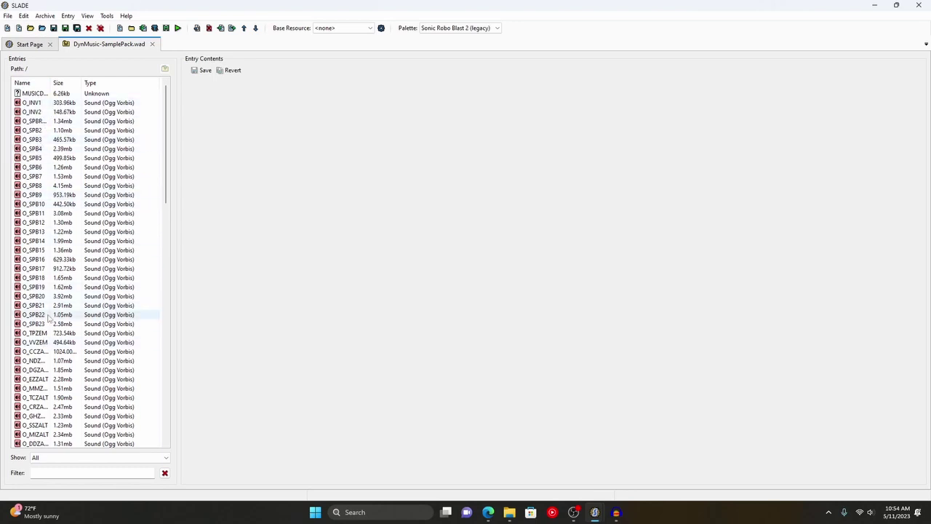
scroll(51, 266, down, 2)
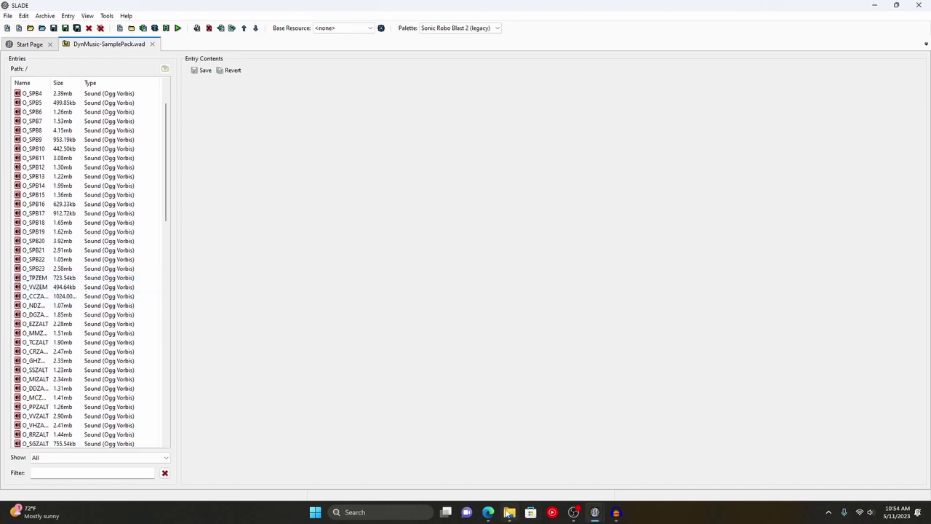
Open dynmusic.cfg from the SRB2Kart v1.6 folder in Notepad and look over its SPB and encore music commands.
click(509, 512)
click(290, 419)
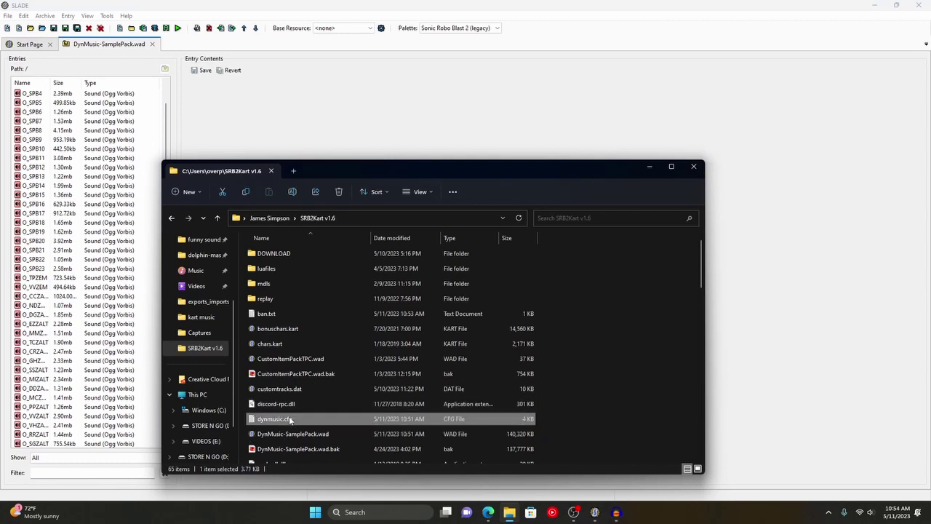
double_click(291, 420)
scroll(341, 305, down, 20)
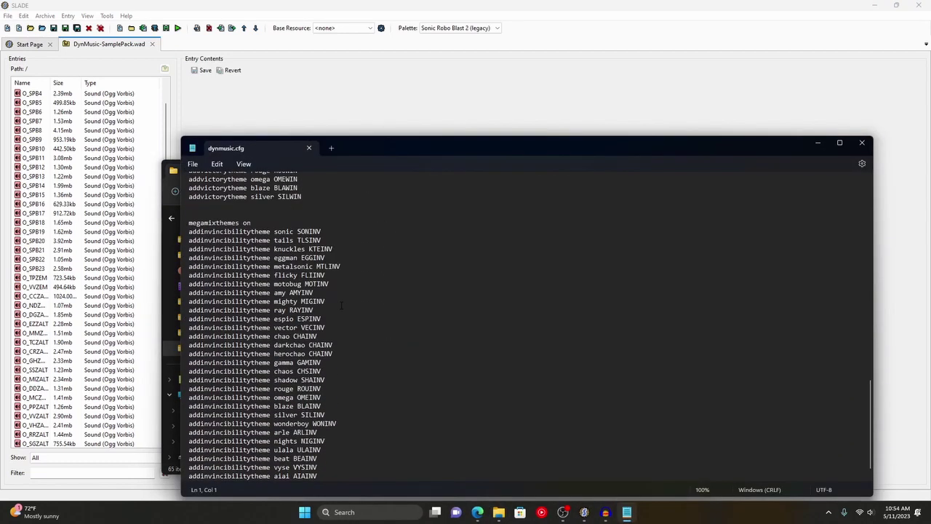
scroll(340, 332, up, 20)
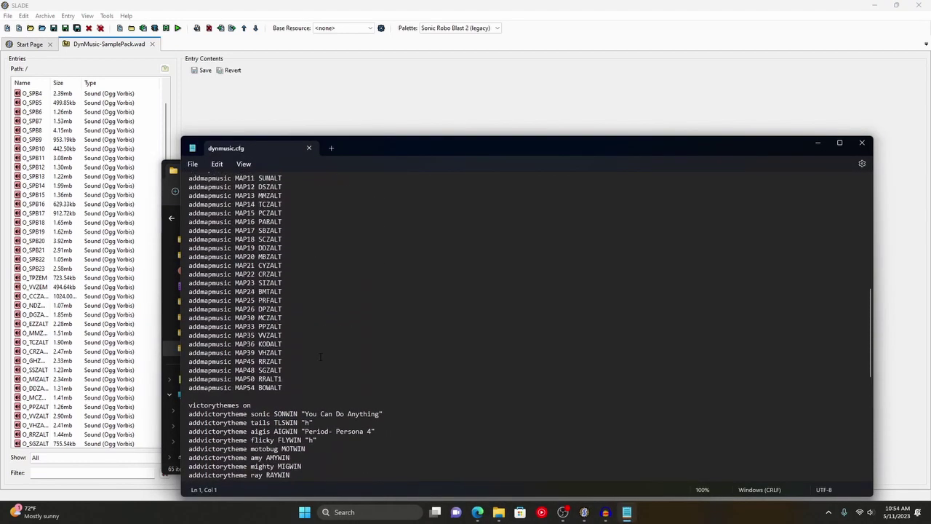
scroll(321, 350, up, 1)
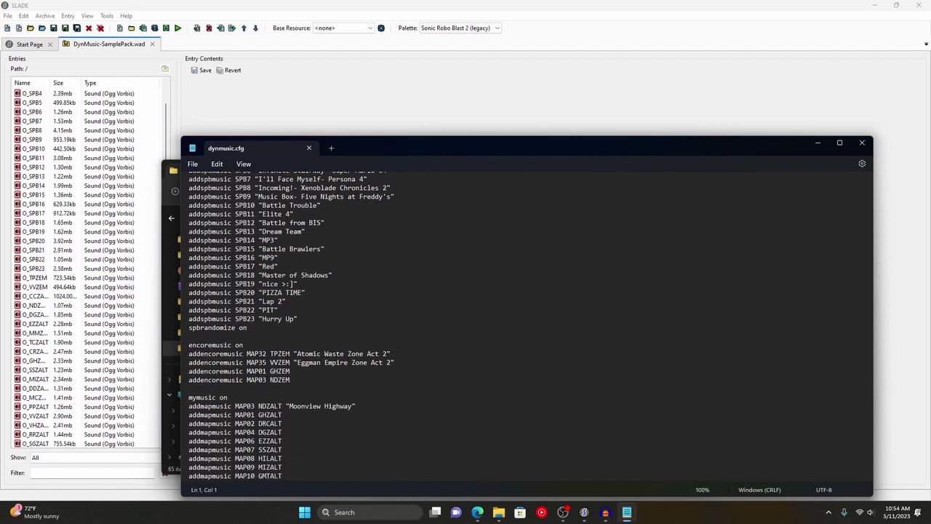
Review the map music, victory theme and invincibility theme commands in dynmusic.cfg, closing the file and its folder window when done.
scroll(295, 363, down, 9)
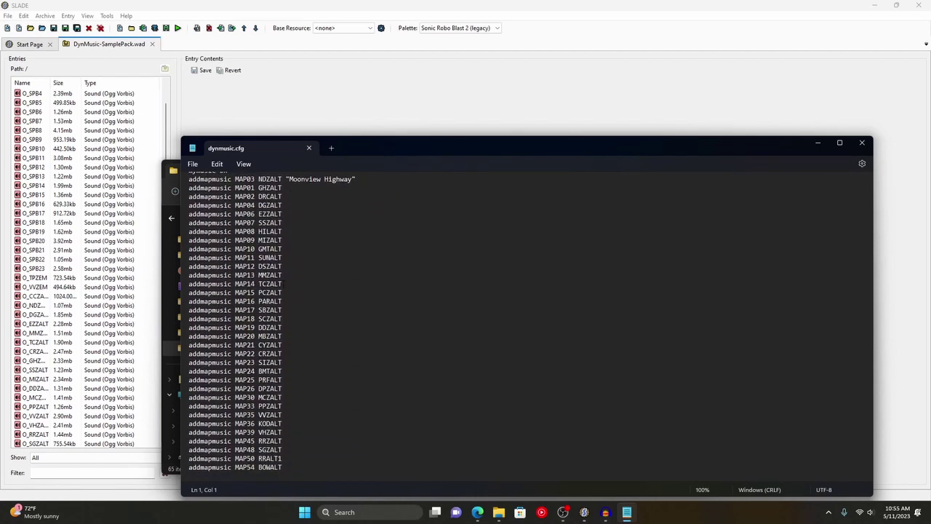
scroll(529, 325, up, 3)
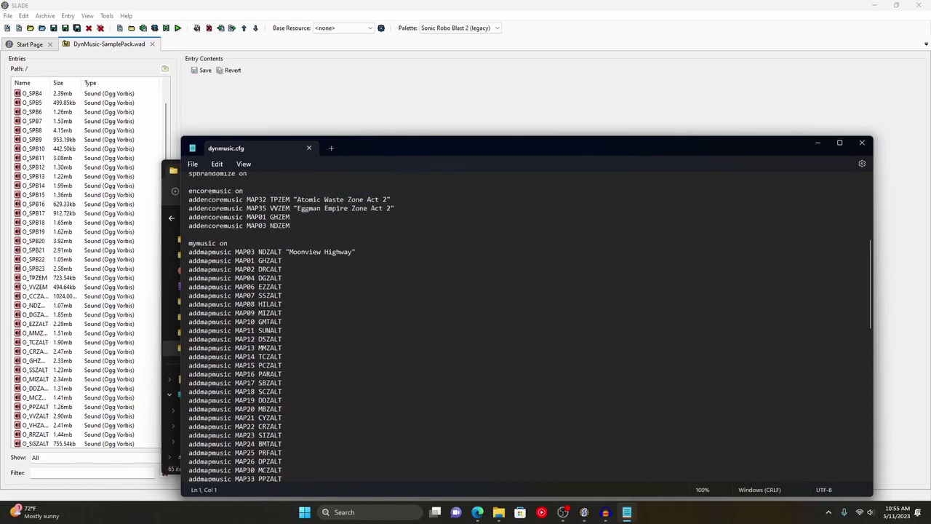
scroll(334, 248, down, 18)
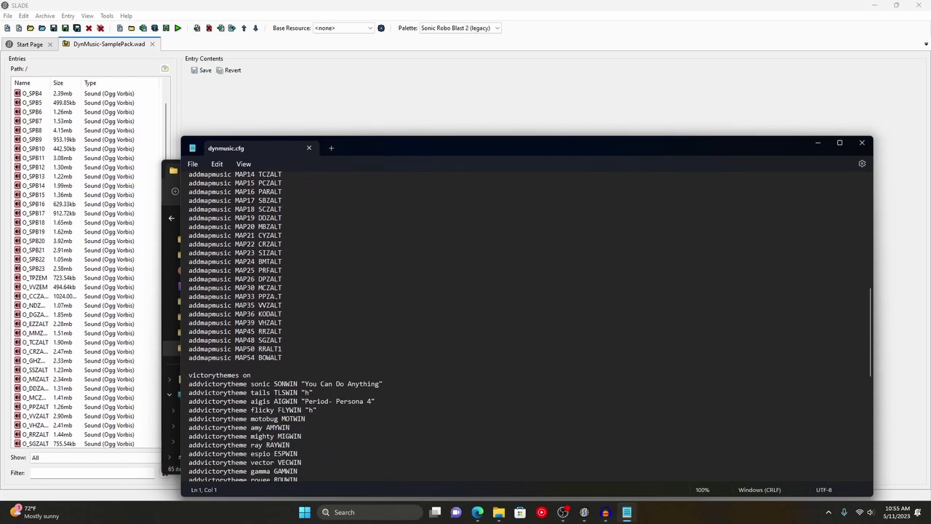
scroll(341, 248, up, 4)
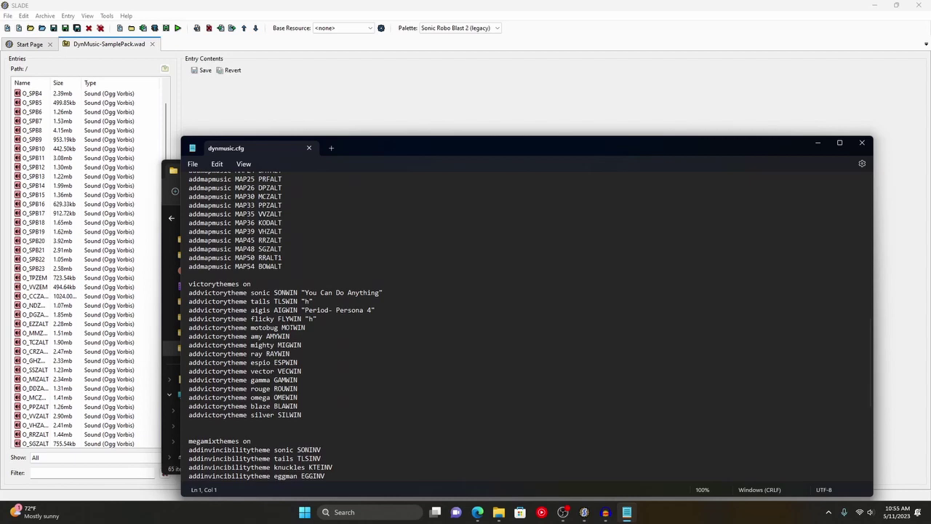
scroll(342, 248, down, 10)
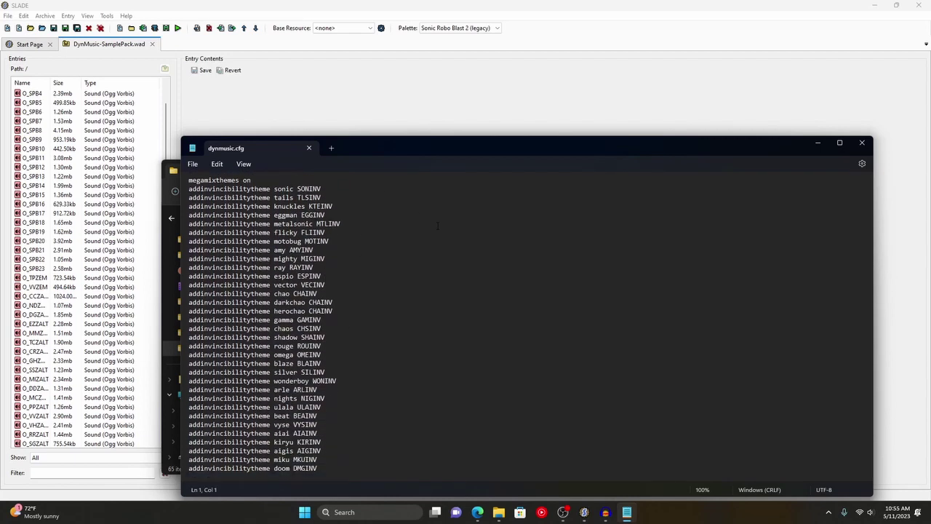
click(860, 143)
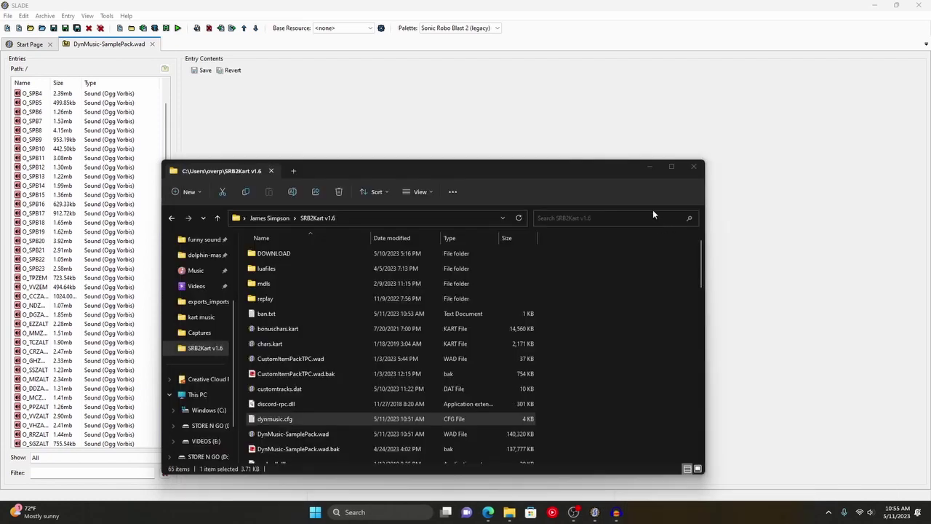
click(686, 170)
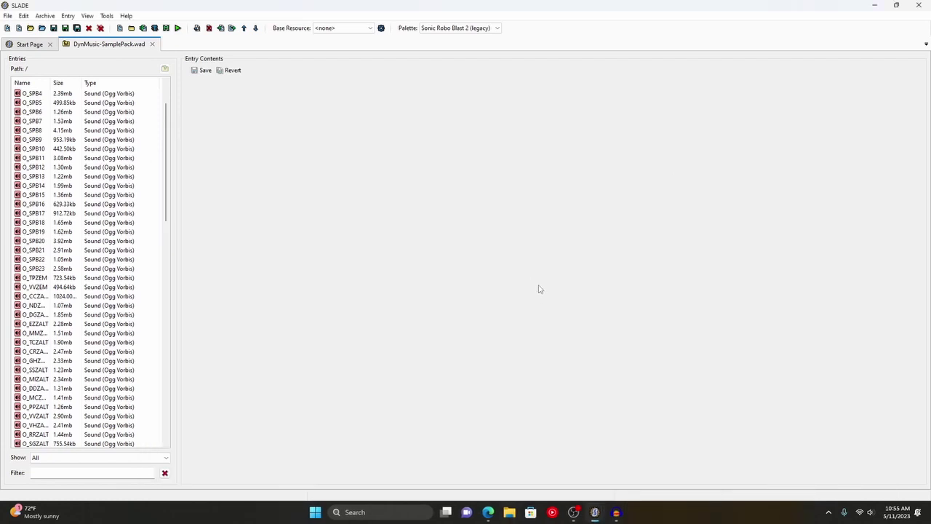